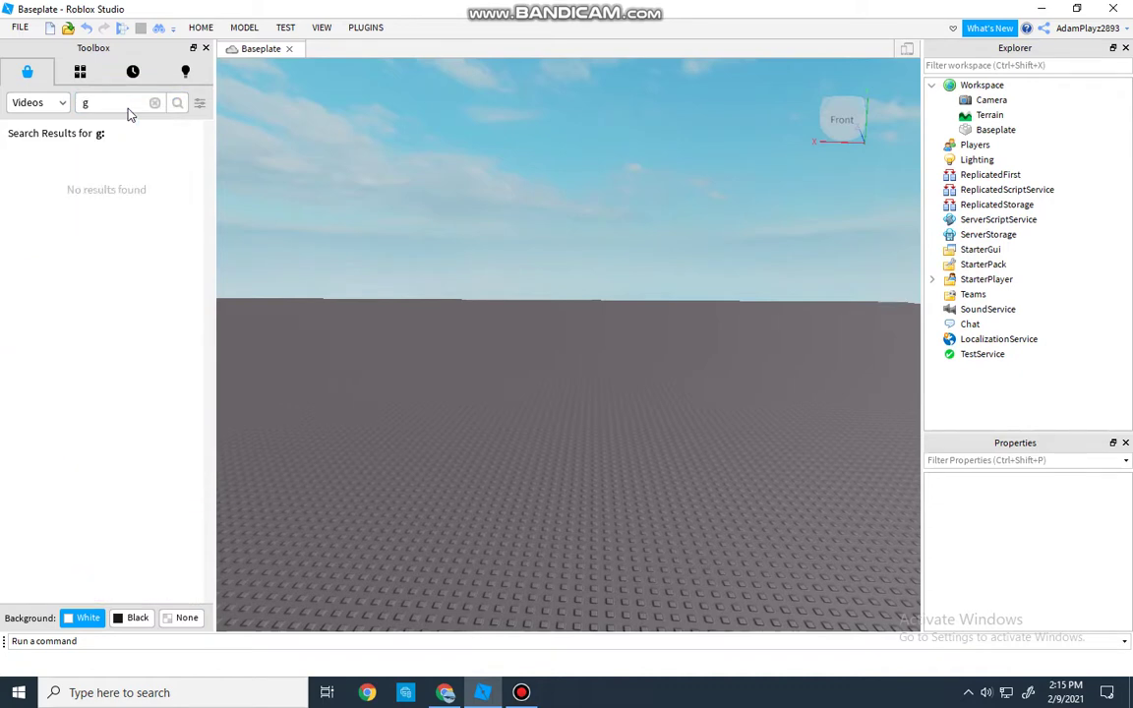
pyautogui.press('BackSpace')
pyautogui.write('Hu')
pyautogui.click(156, 103)
pyautogui.write('today we are going to do teams')
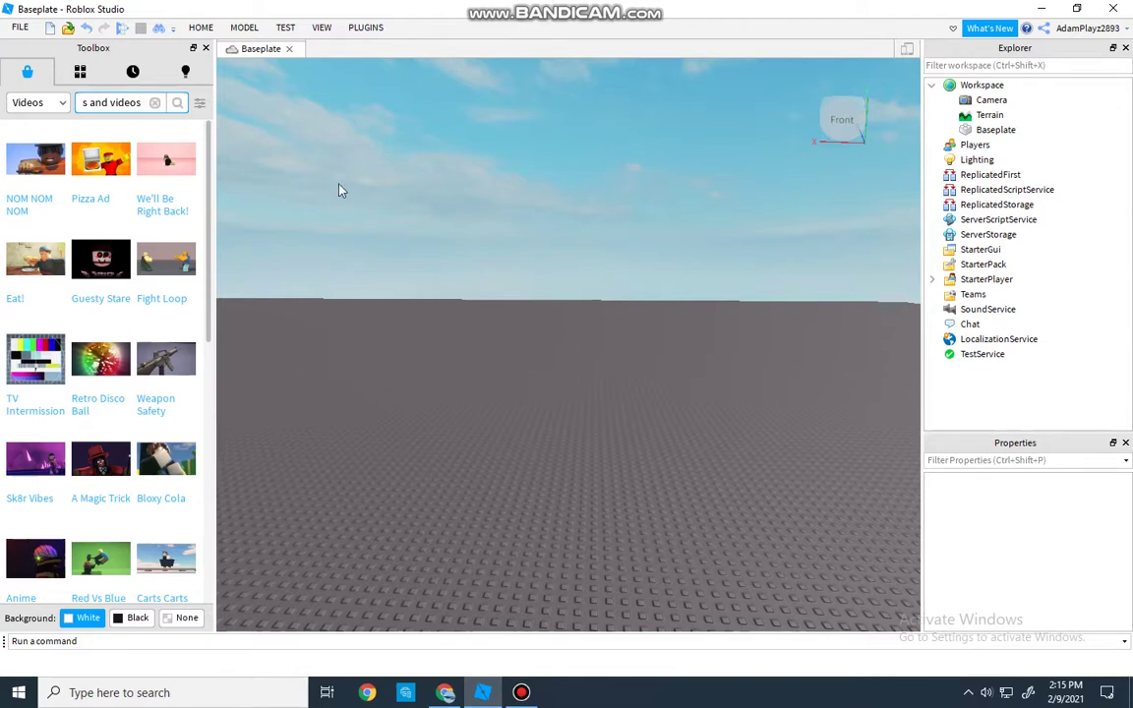
# Clear the Toolbox search and switch the asset category to Models.
pyautogui.click(154, 103)
pyautogui.click(50, 106)
pyautogui.click(19, 124)
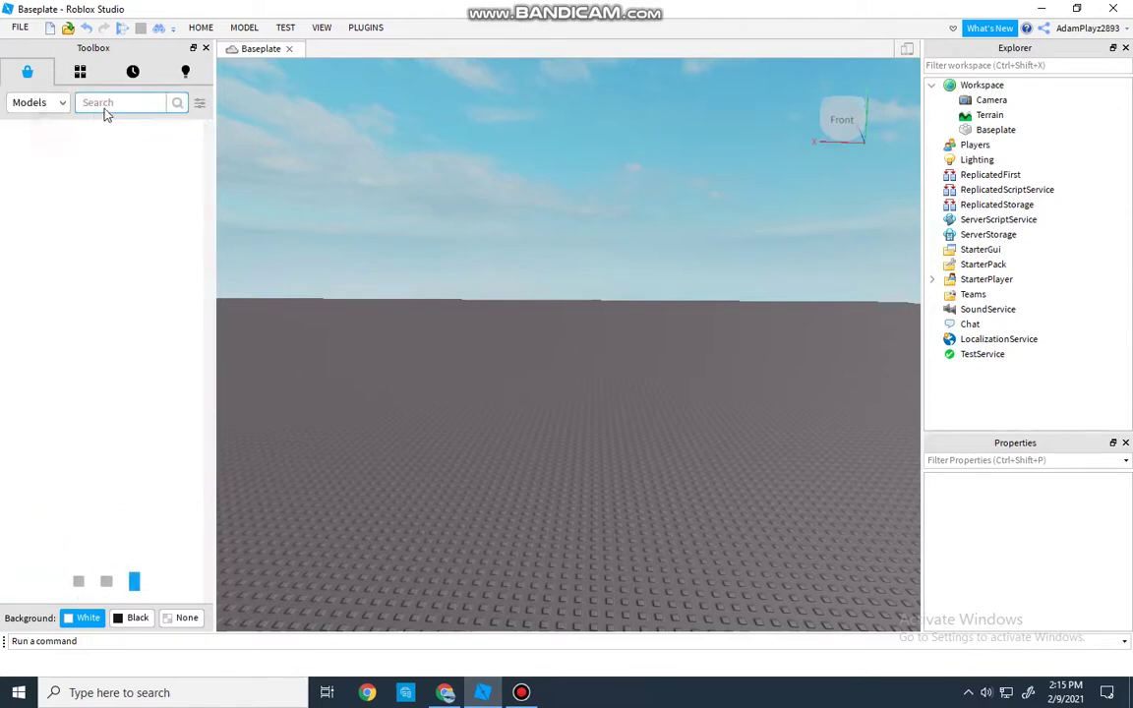
pyautogui.write('so lets get ')
pyautogui.write('into it')
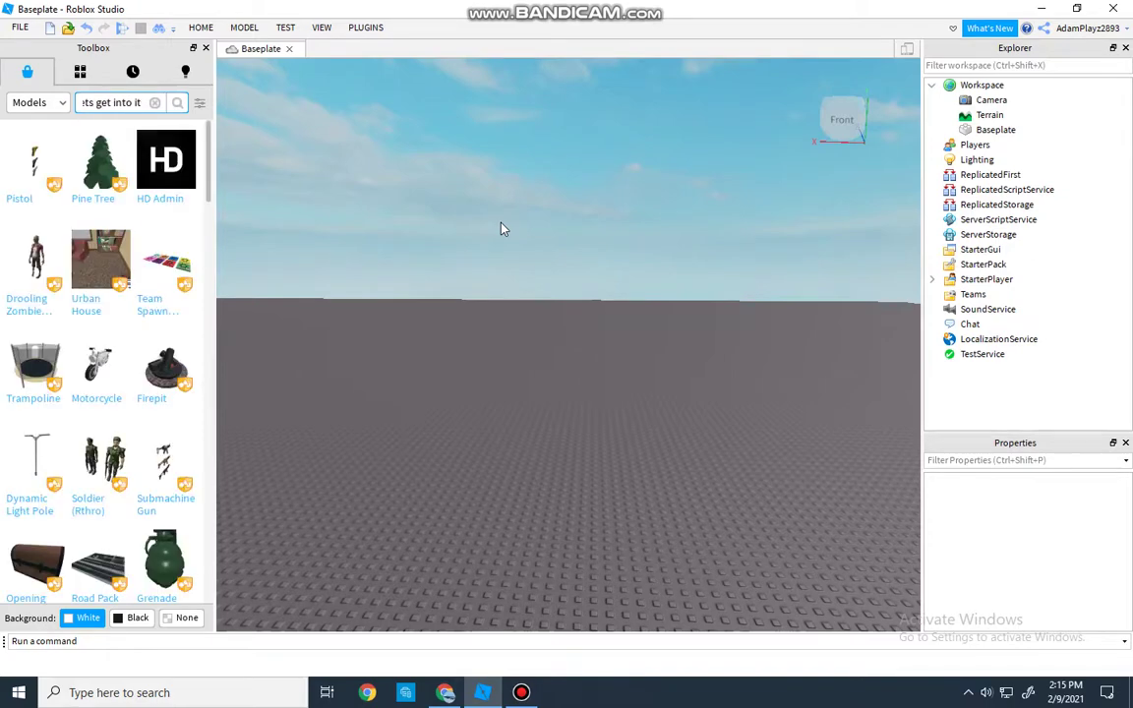
pyautogui.click(158, 103)
pyautogui.write('1st ')
pyautogui.write('if')
pyautogui.press('BackSpace')
pyautogui.press('BackSpace')
pyautogui.write('of all')
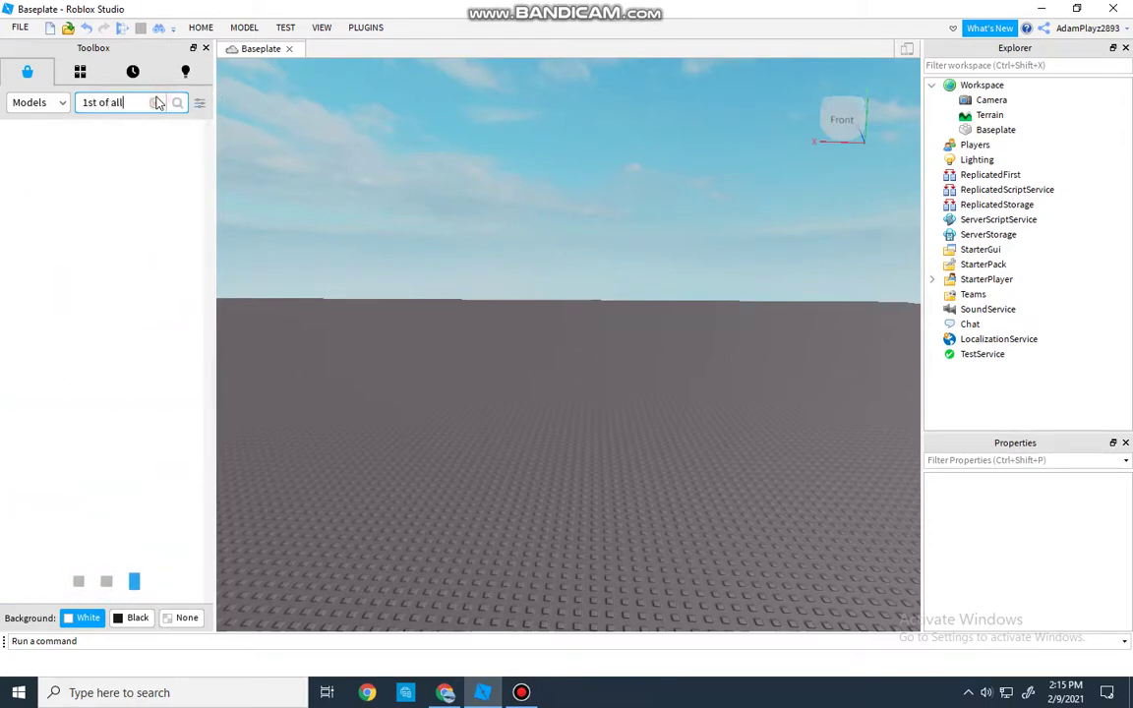
pyautogui.write(', teams')
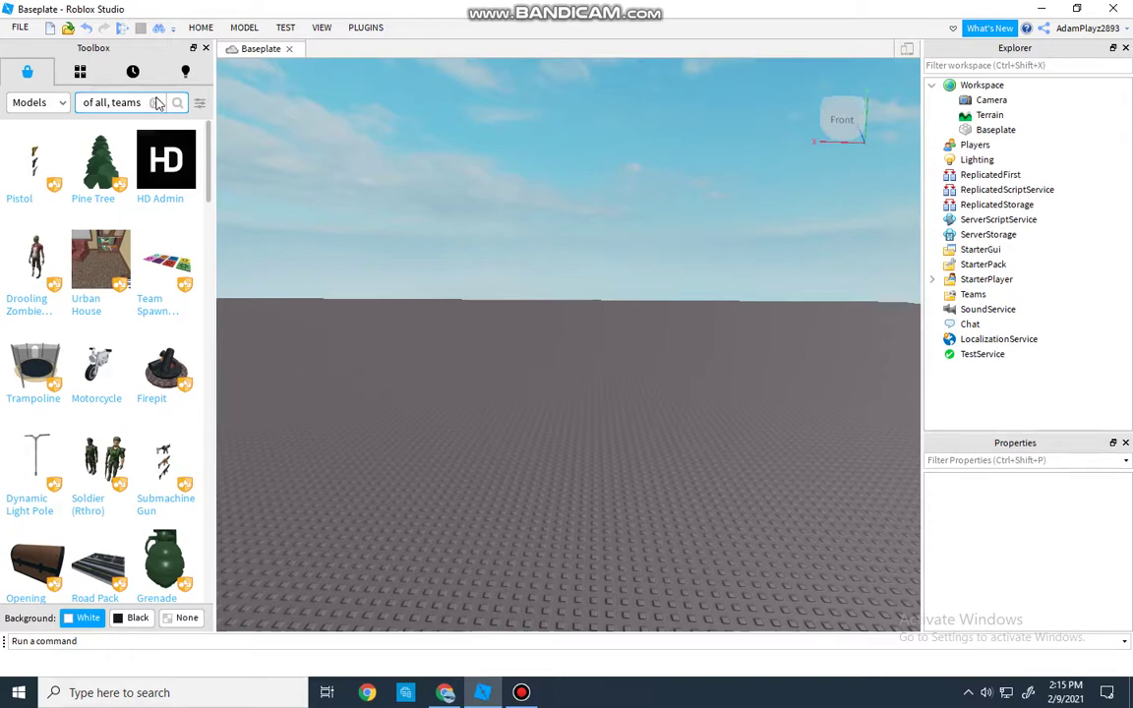
pyautogui.click(157, 102)
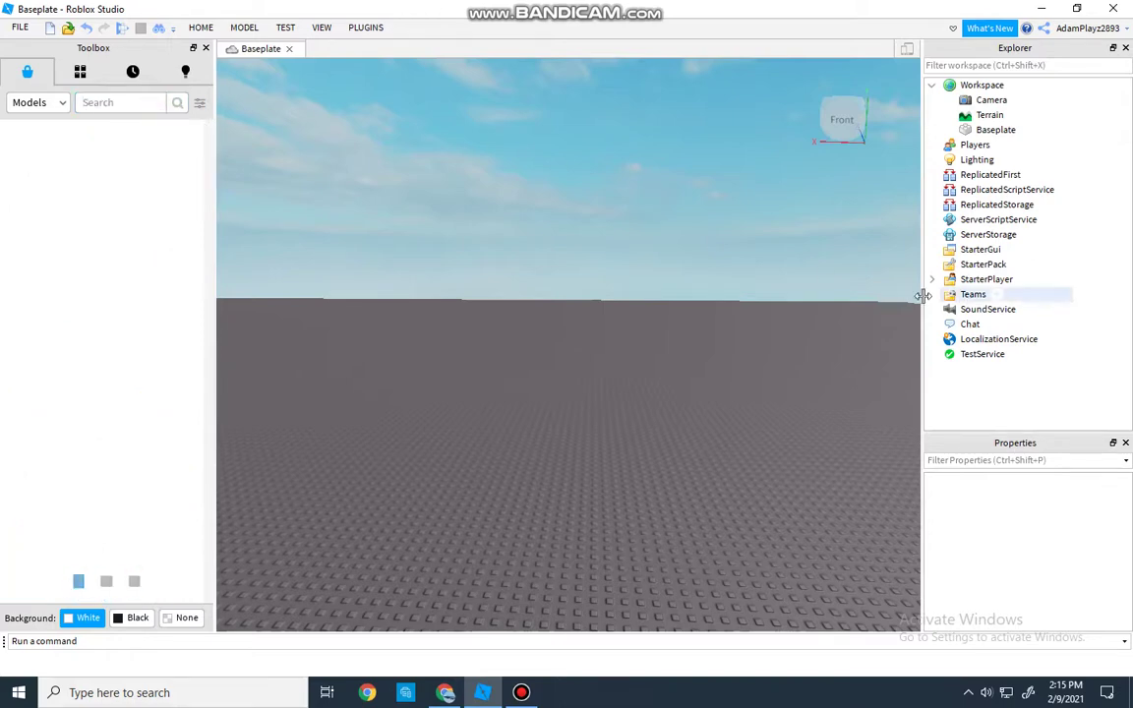
pyautogui.click(140, 108)
pyautogui.write("If you don't have this fold")
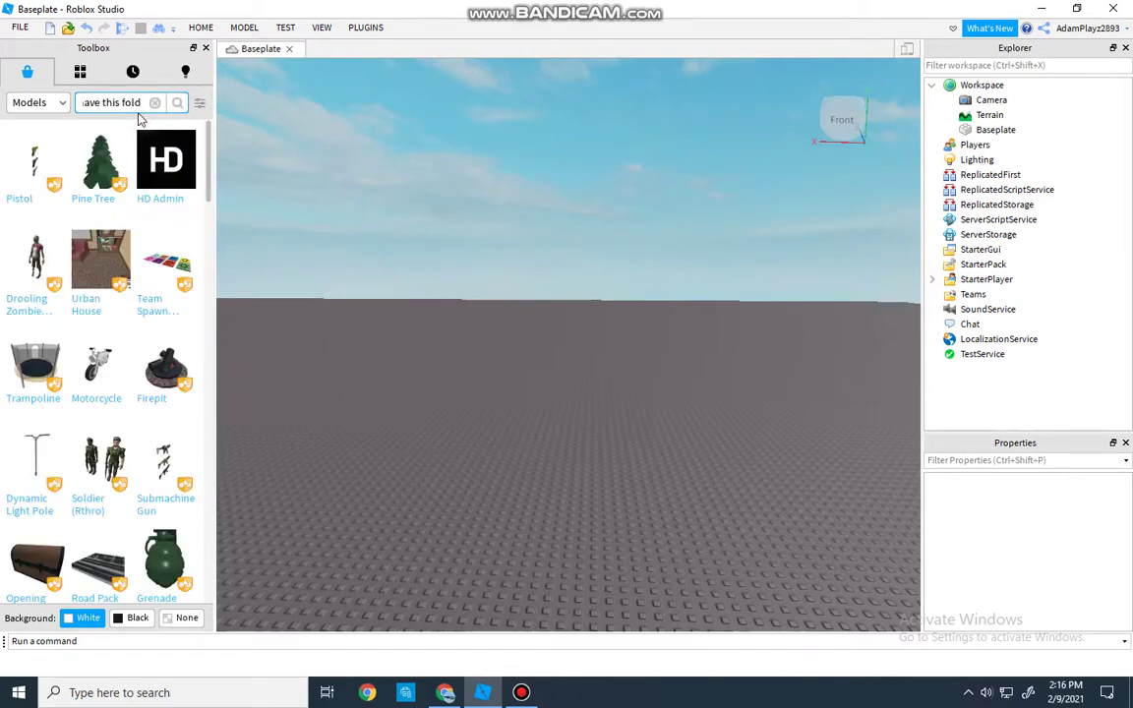
pyautogui.write('er, folo')
pyautogui.press('BackSpace')
pyautogui.write('low me')
pyautogui.click(154, 102)
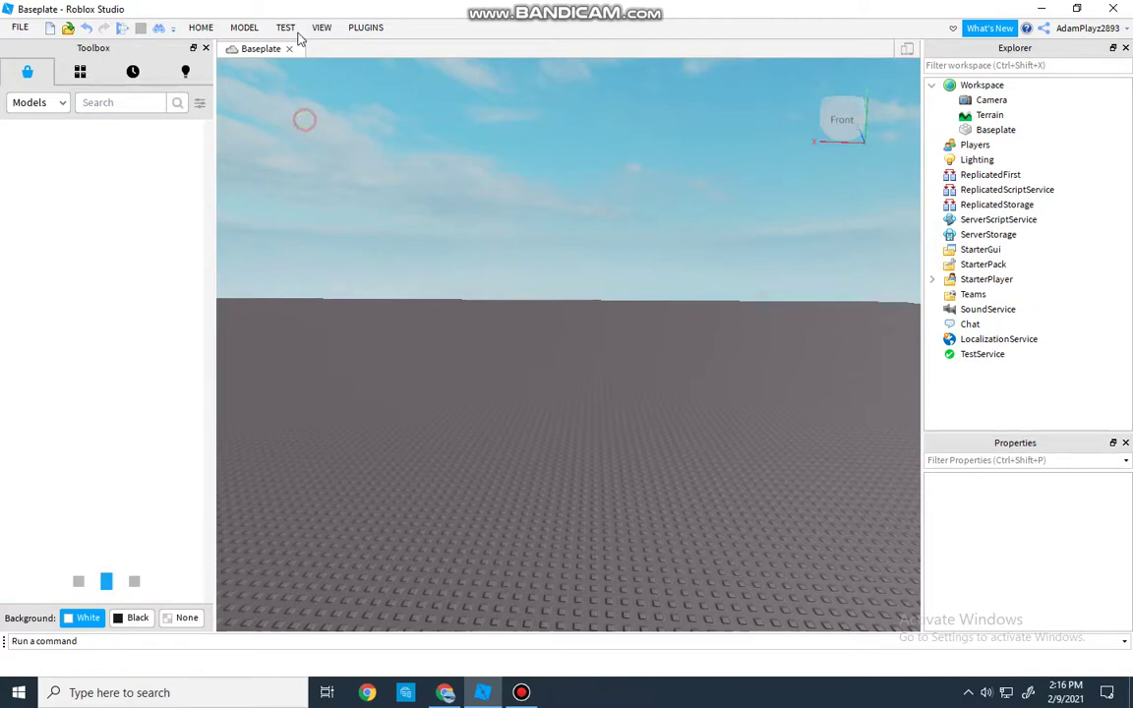
# Open the Insert Service dialog to examine which services can be added.
pyautogui.click(240, 30)
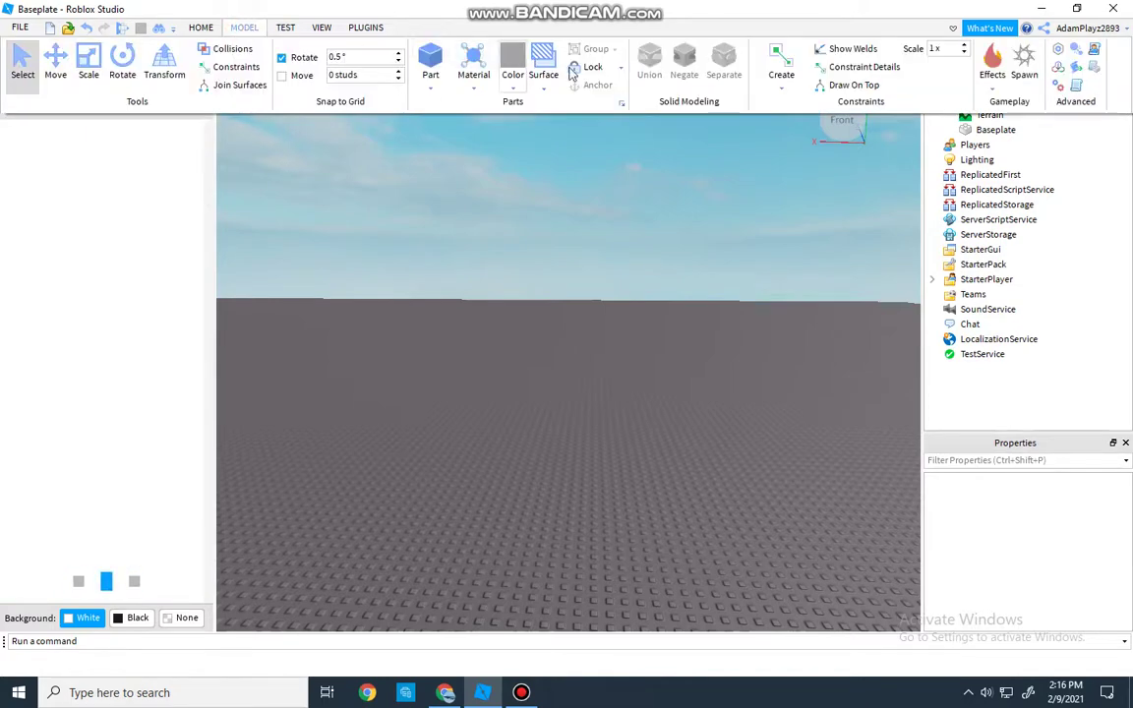
pyautogui.click(1058, 85)
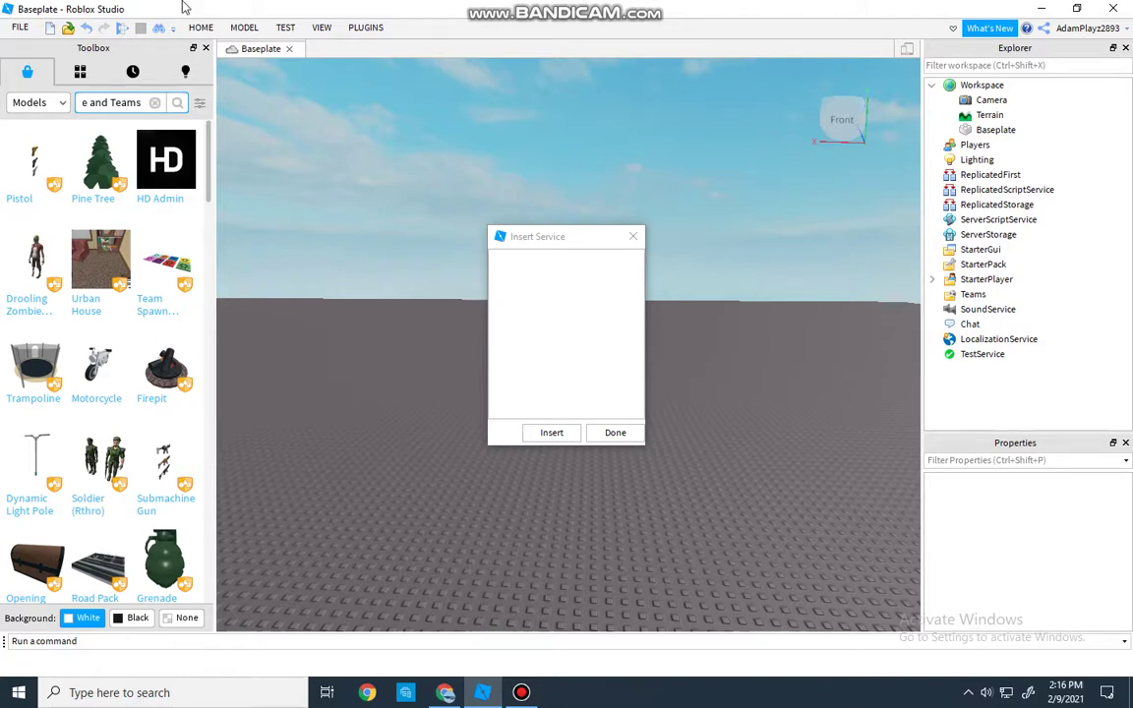
pyautogui.click(157, 102)
pyautogui.write('button you click team')
pyautogui.write('s')
pyautogui.click(154, 103)
pyautogui.write('a')
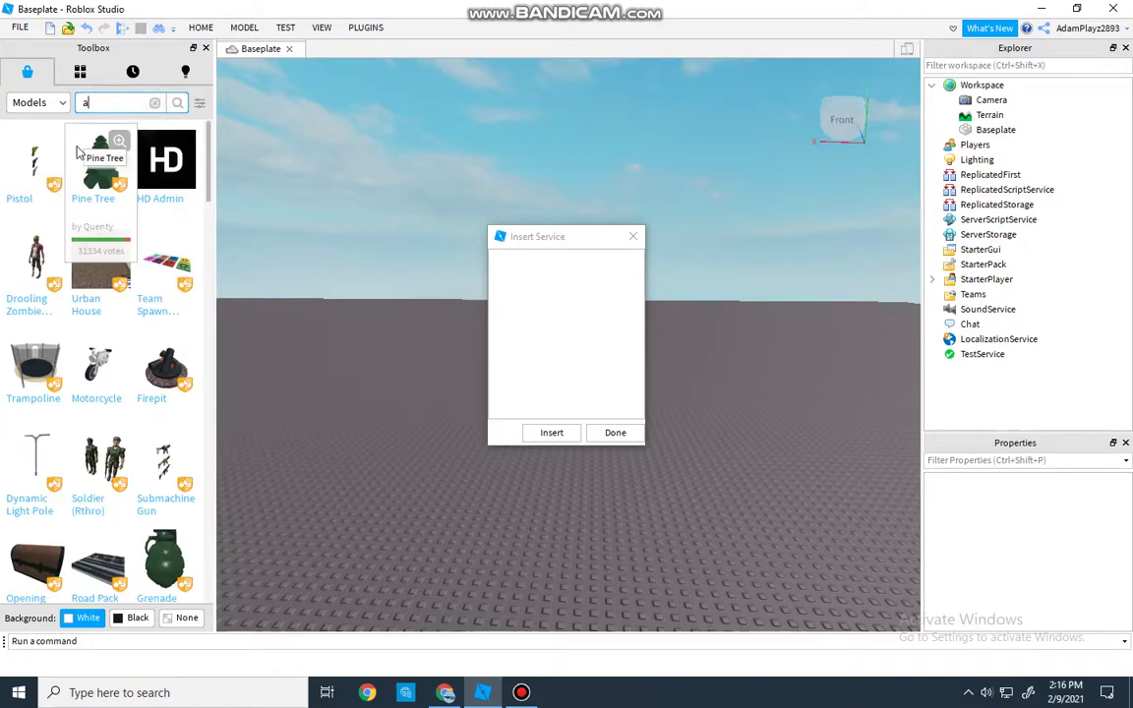
pyautogui.write('nd then click insert')
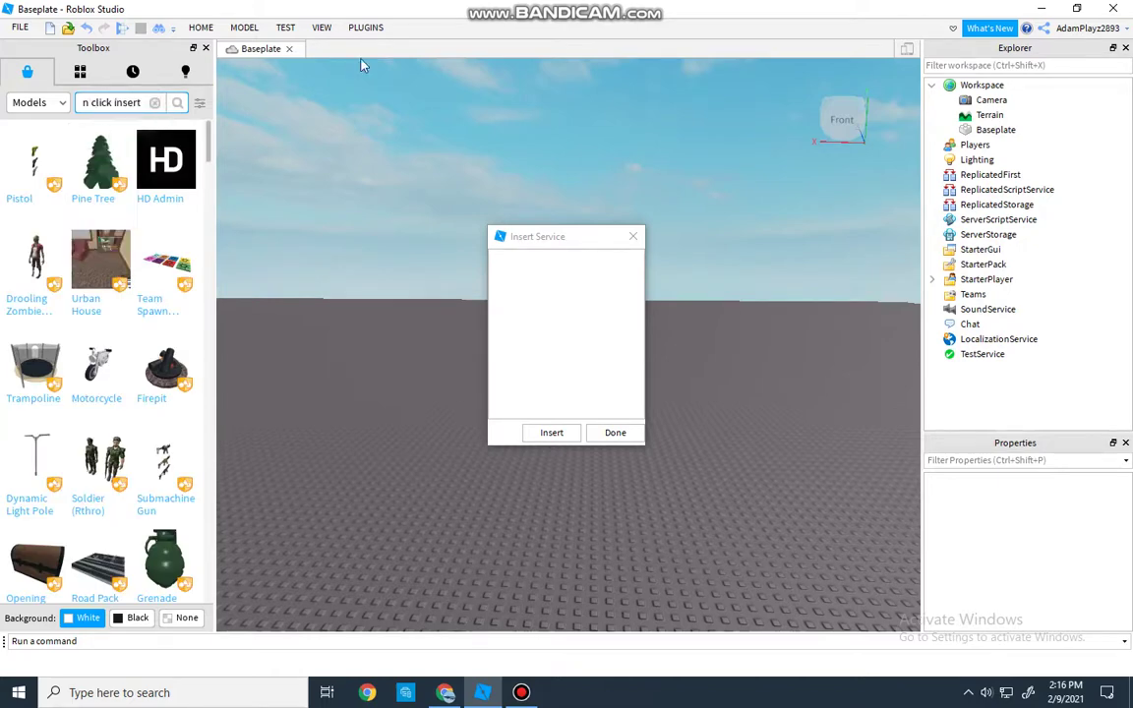
pyautogui.click(167, 102)
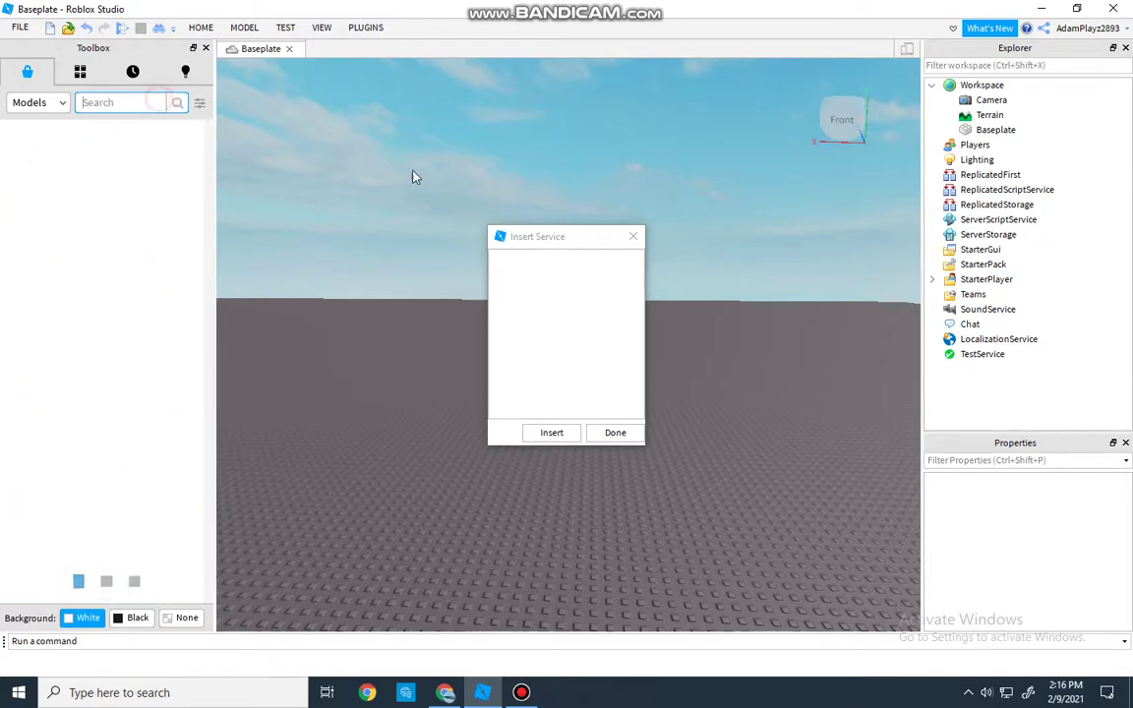
# Close the Insert Service dialog and select the Teams service in the Explorer.
pyautogui.click(633, 236)
pyautogui.click(993, 189)
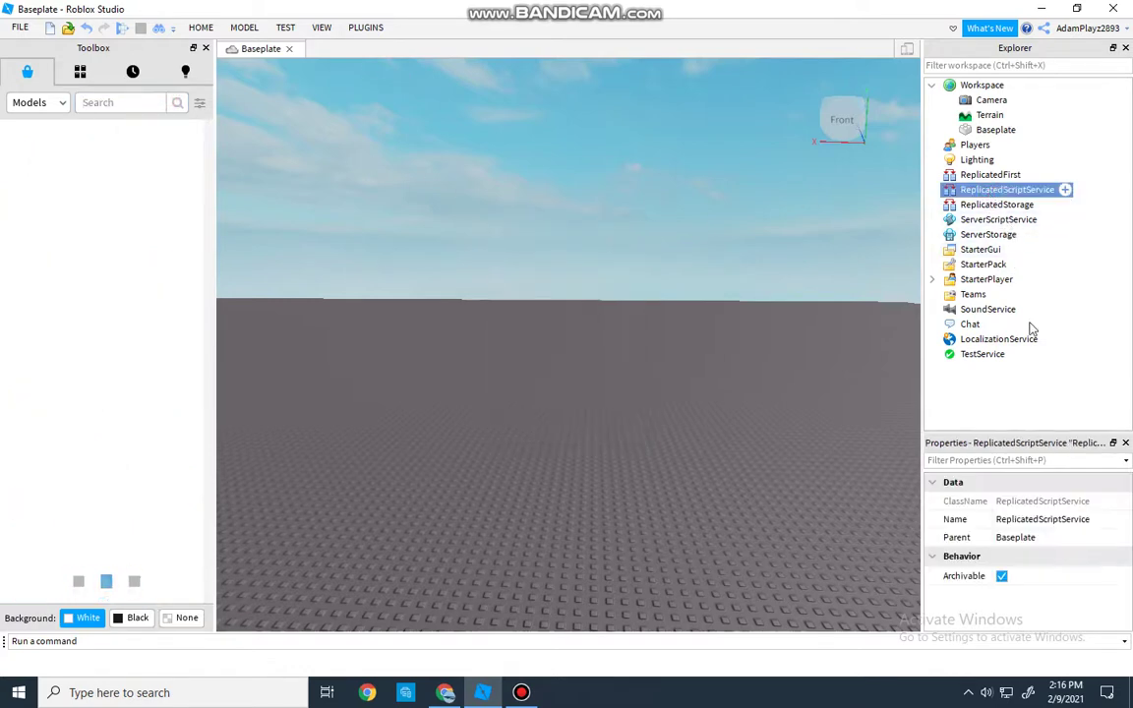
pyautogui.moveTo(969, 194)
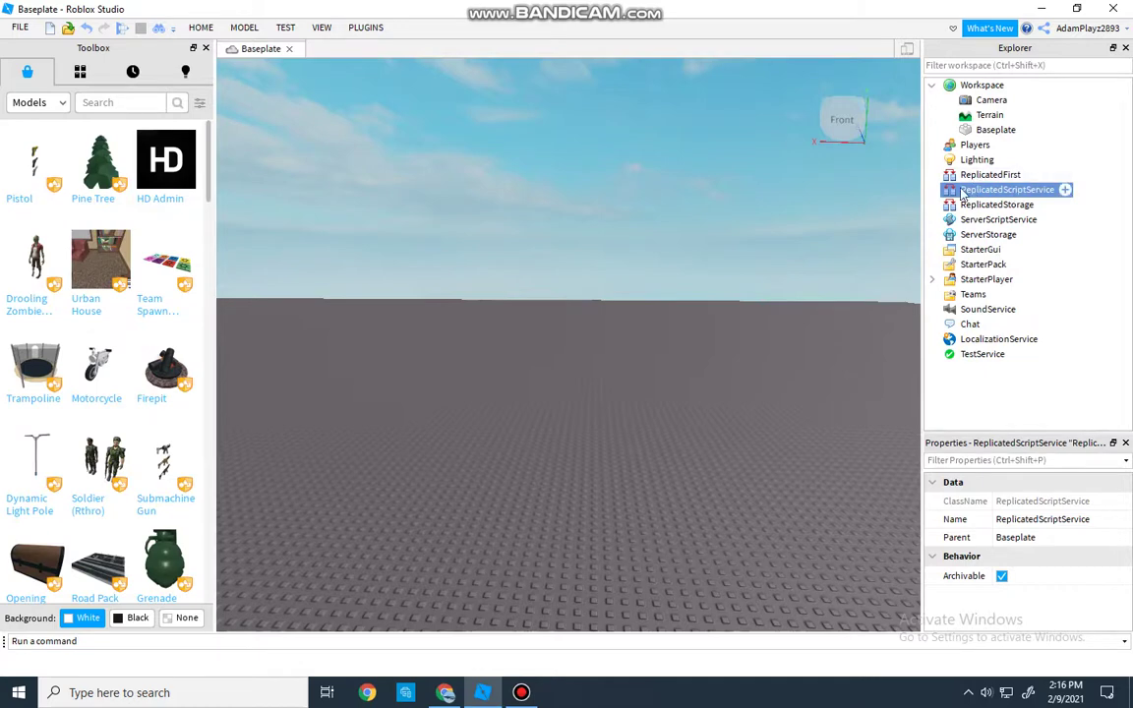
pyautogui.click(973, 295)
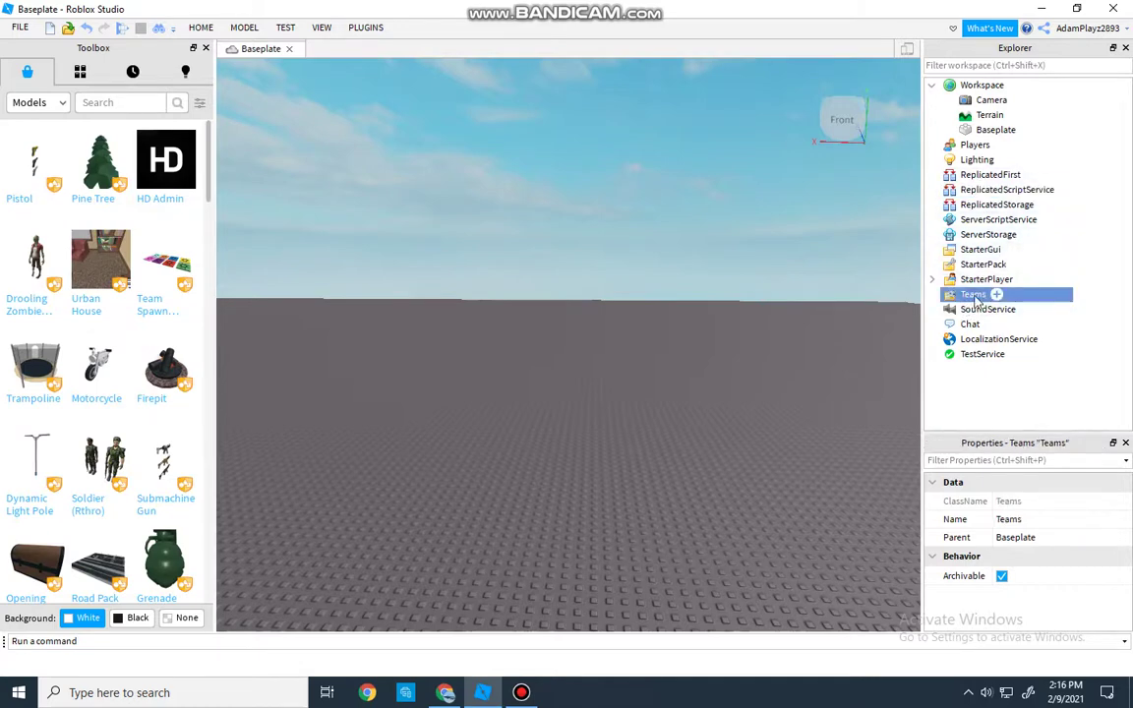
pyautogui.moveTo(971, 299)
pyautogui.click(111, 104)
pyautogui.write('add')
pyautogui.write(' your team')
pyautogui.click(160, 100)
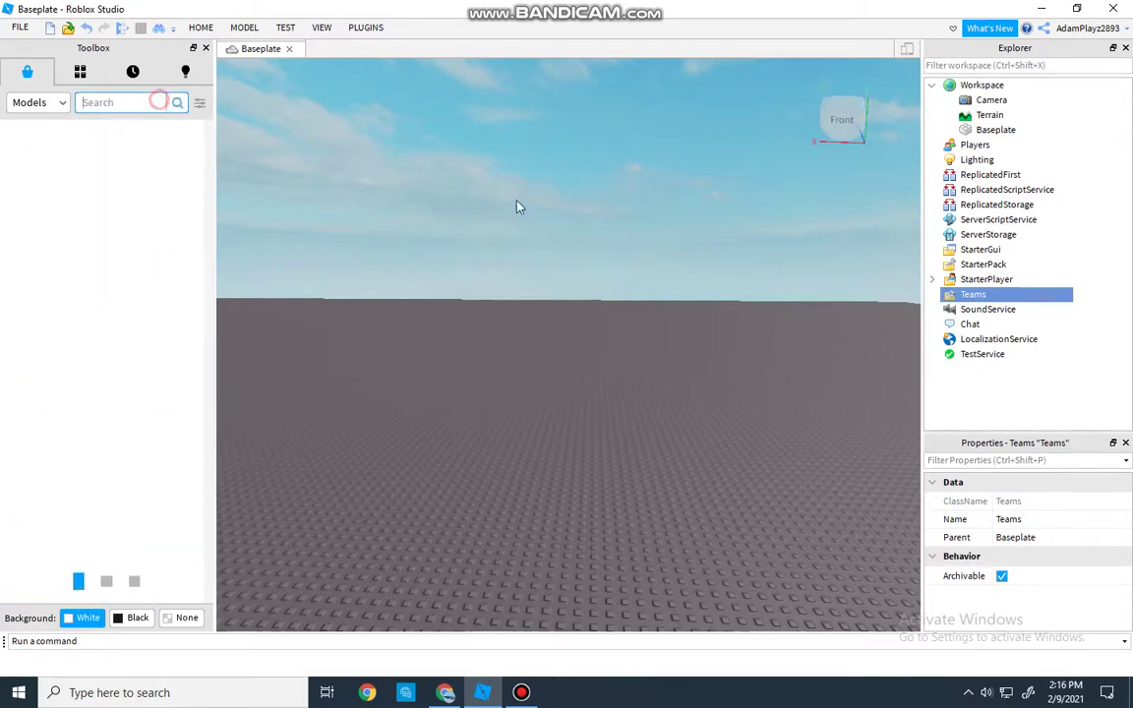
# Insert a Team object into the Teams service and rename it Team 1.
pyautogui.click(996, 294)
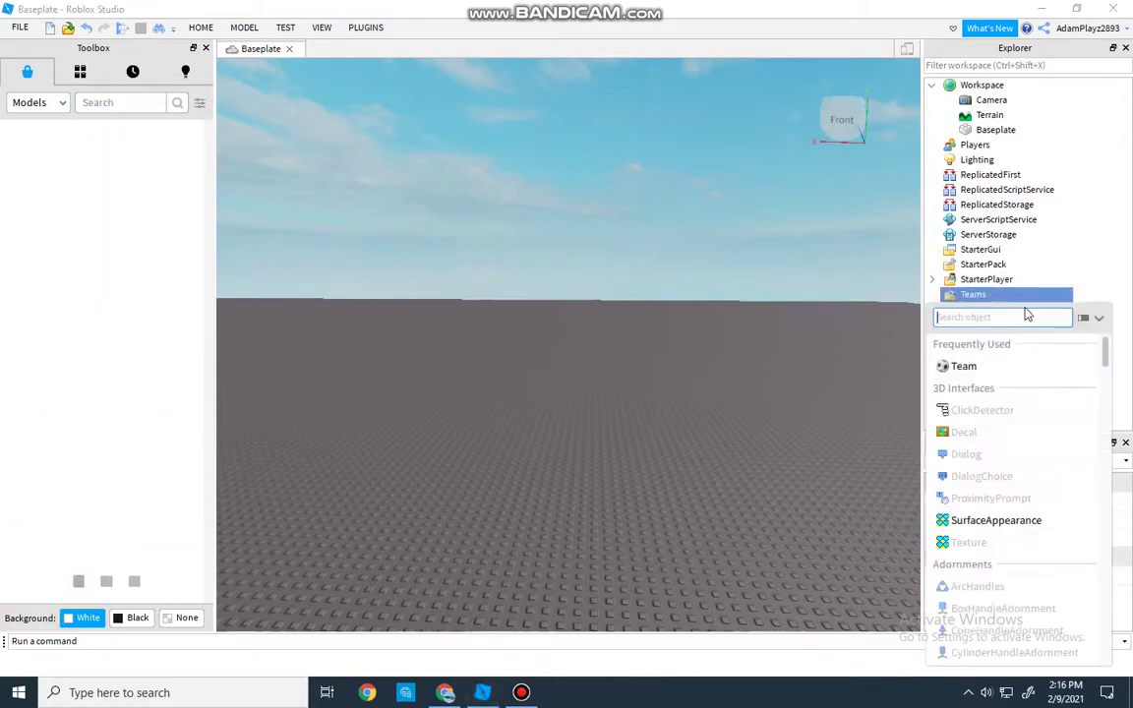
pyautogui.click(1007, 365)
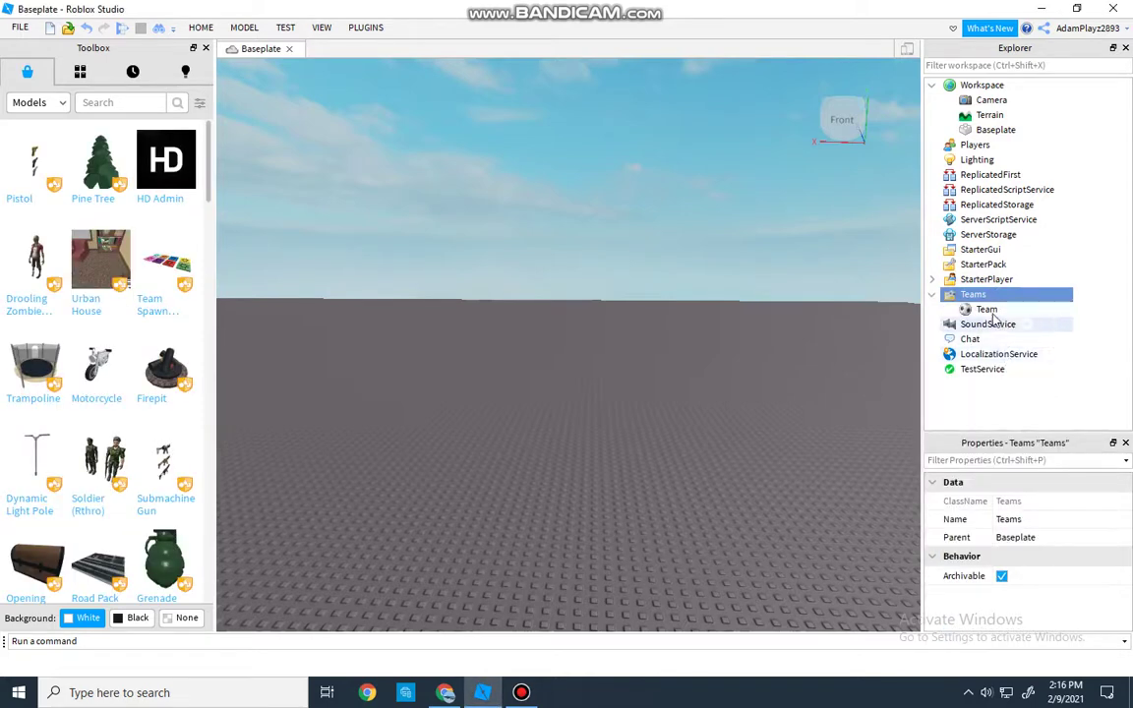
pyautogui.press('F2')
pyautogui.press('BackSpace')
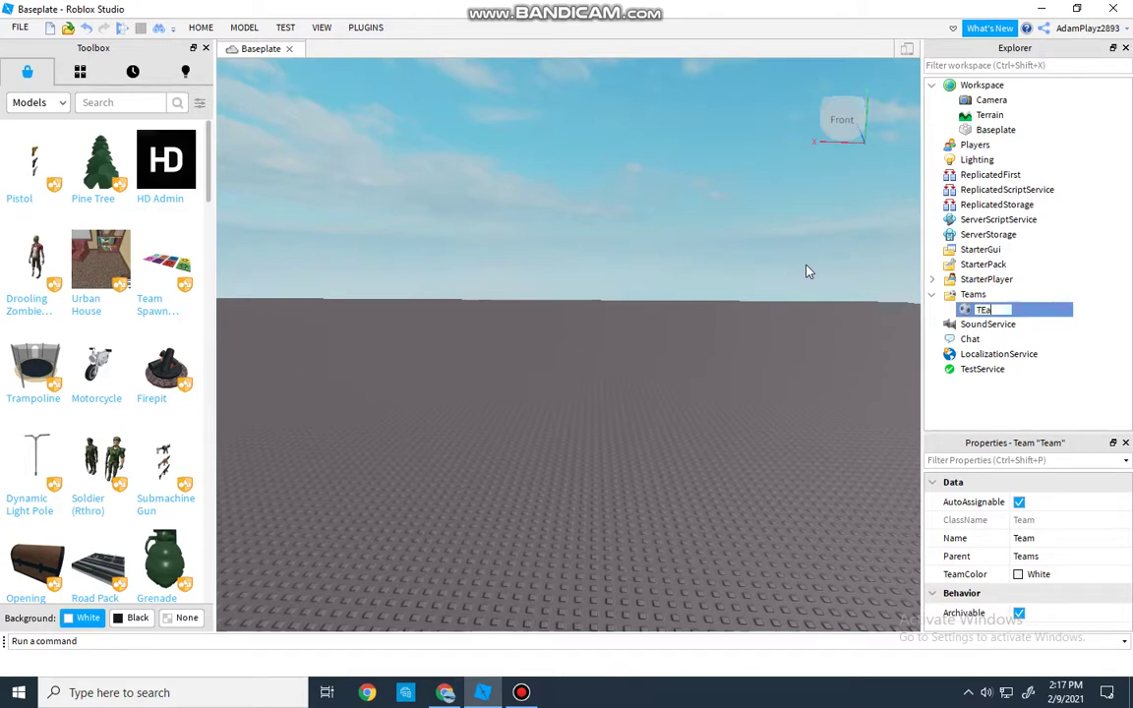
pyautogui.write('Team')
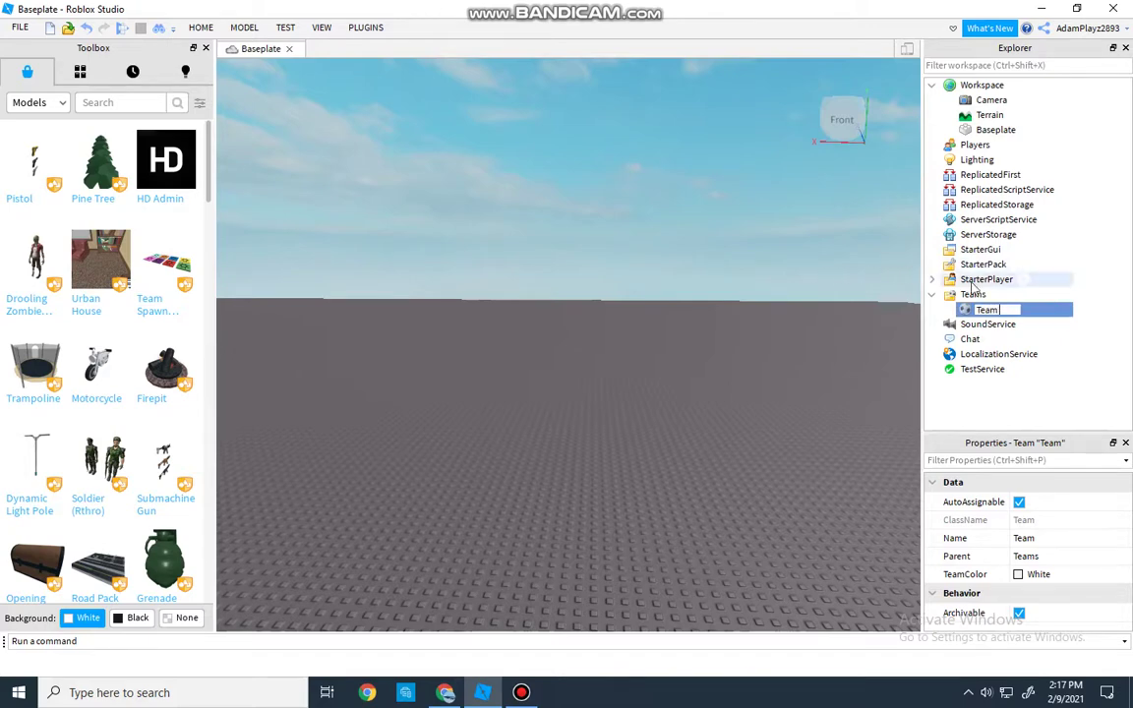
pyautogui.write(' 1')
# Insert a second Team object into the Teams service and rename it Team 2.
pyautogui.click(994, 294)
pyautogui.hotkey('ctrl', 'i')
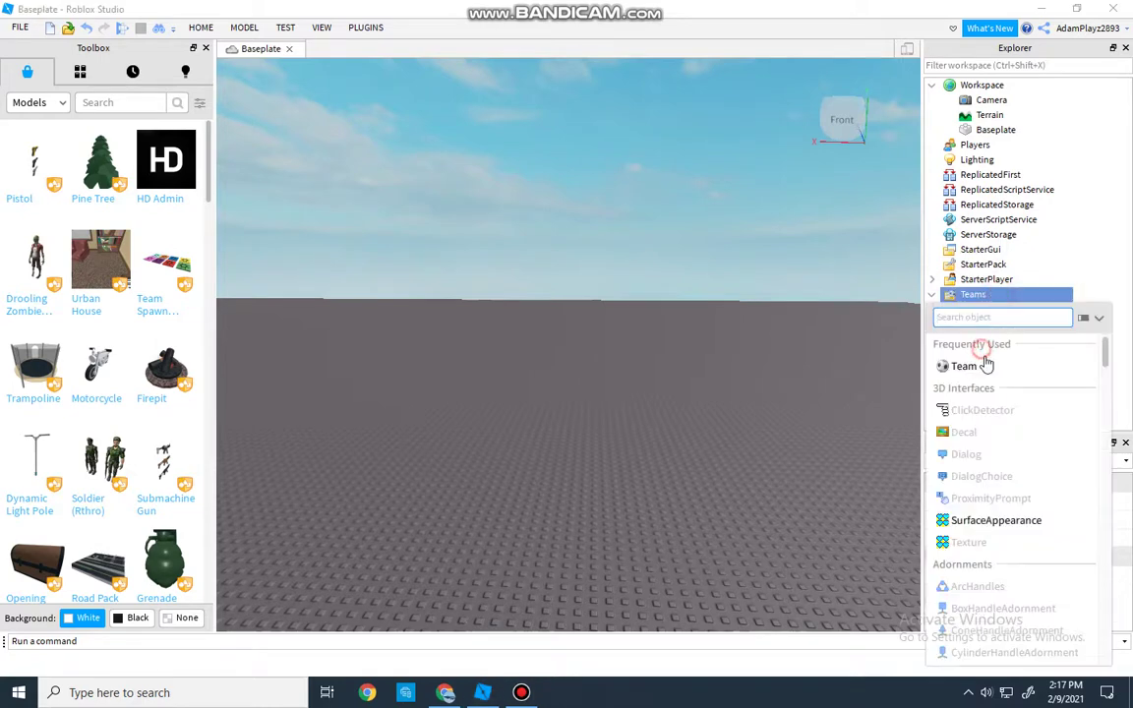
pyautogui.click(984, 362)
pyautogui.click(988, 338)
pyautogui.click(987, 324)
pyautogui.doubleClick(987, 309)
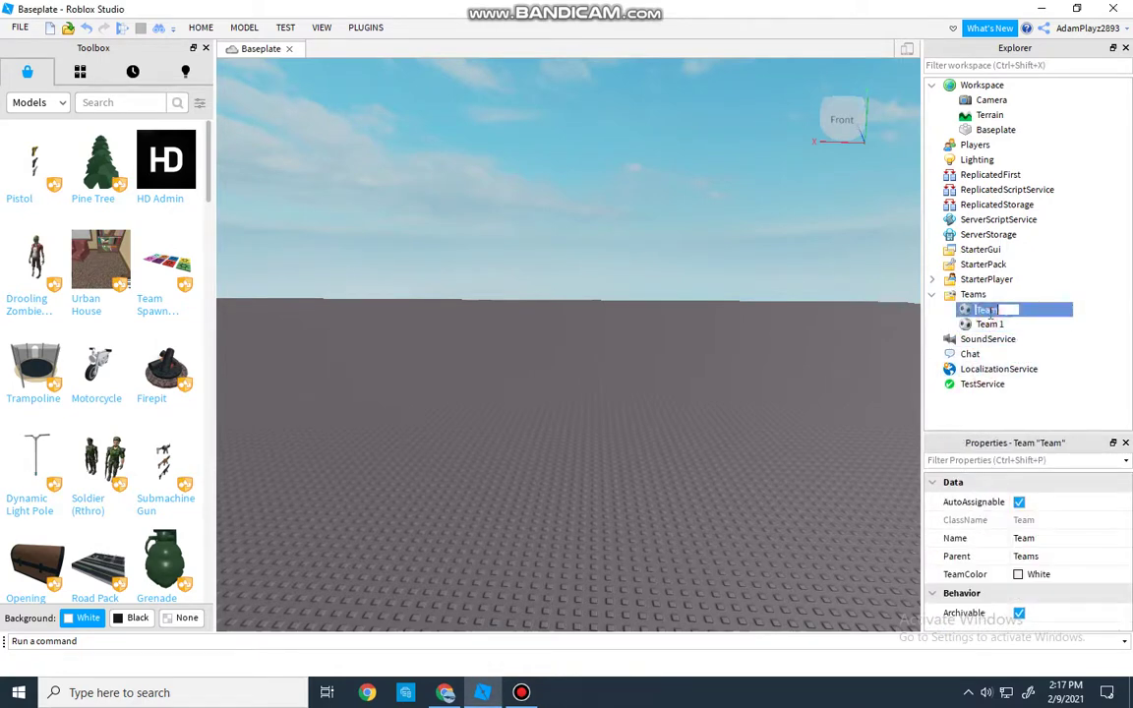
pyautogui.press('Return')
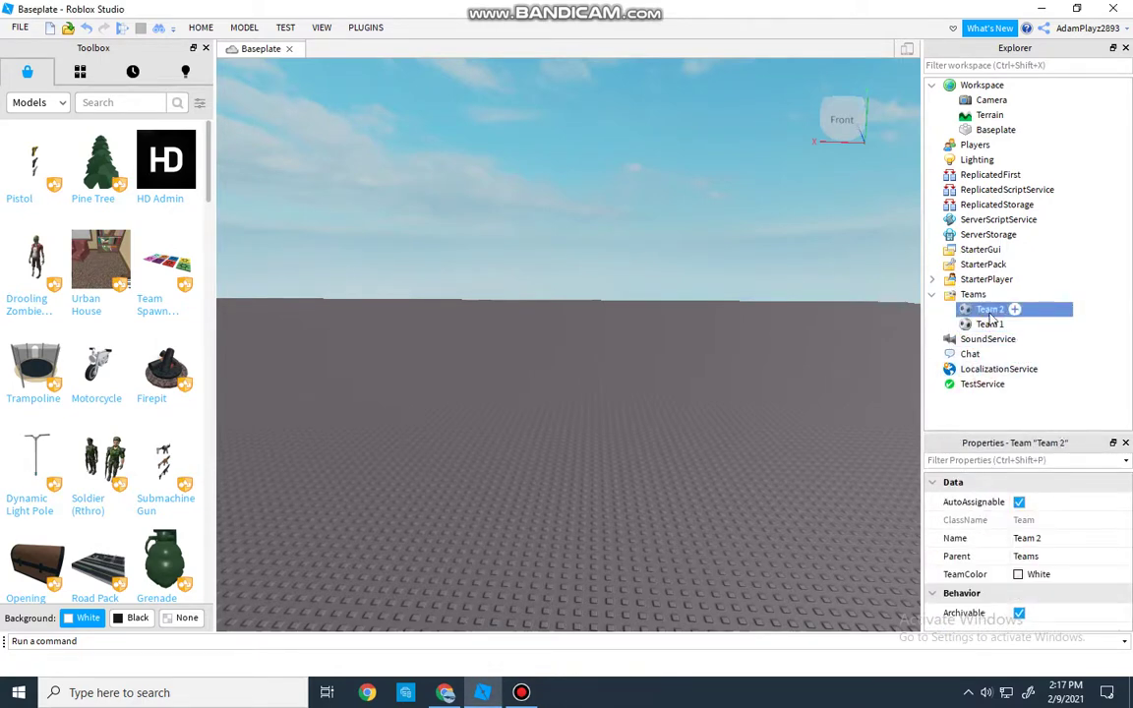
# Set the TeamColor of Team 2 to Really red.
pyautogui.click(989, 323)
pyautogui.click(1030, 575)
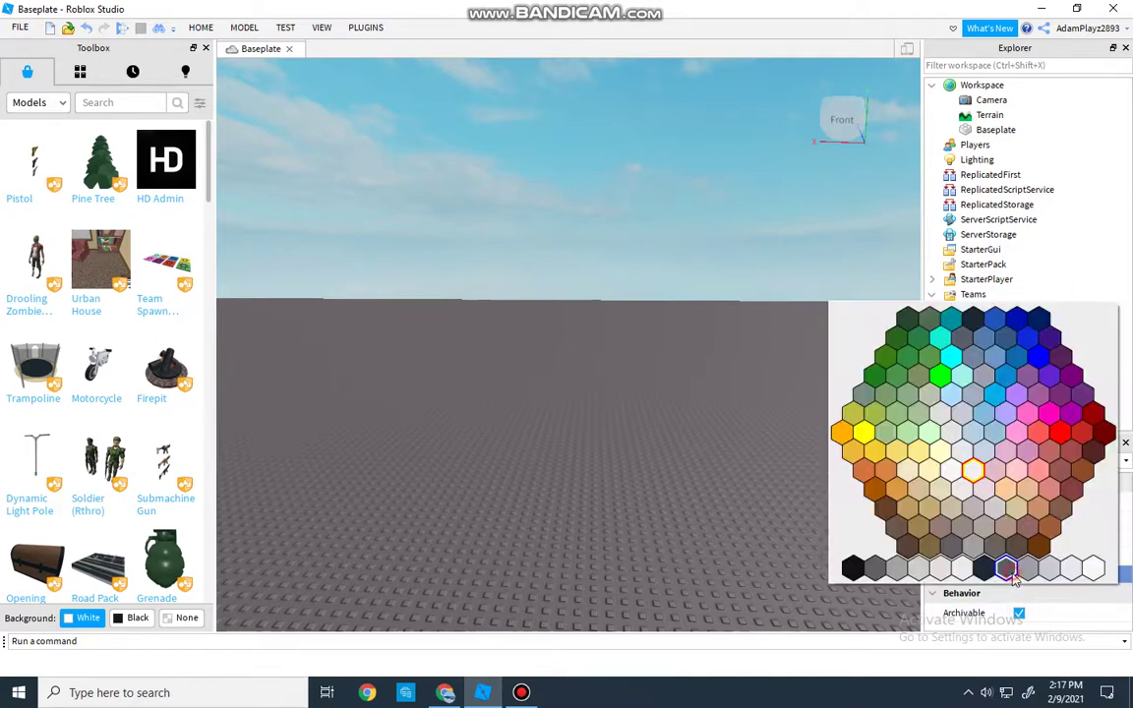
pyautogui.click(1060, 432)
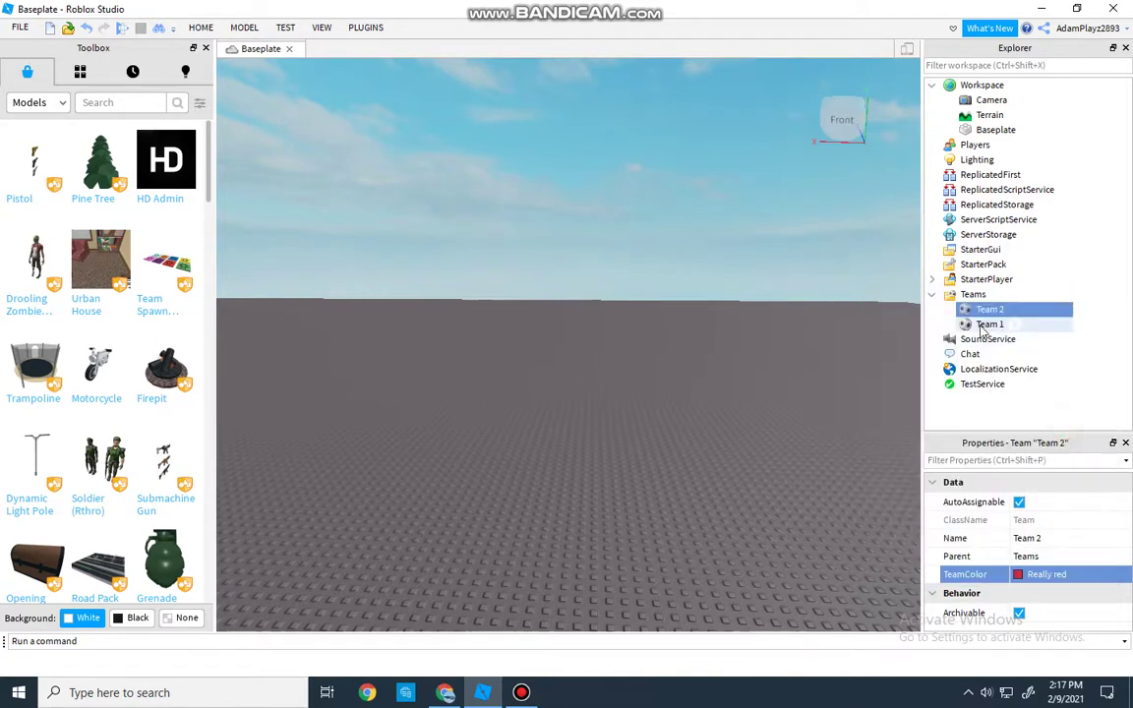
# Set the TeamColor of Team 1 to Cyan.
pyautogui.click(985, 324)
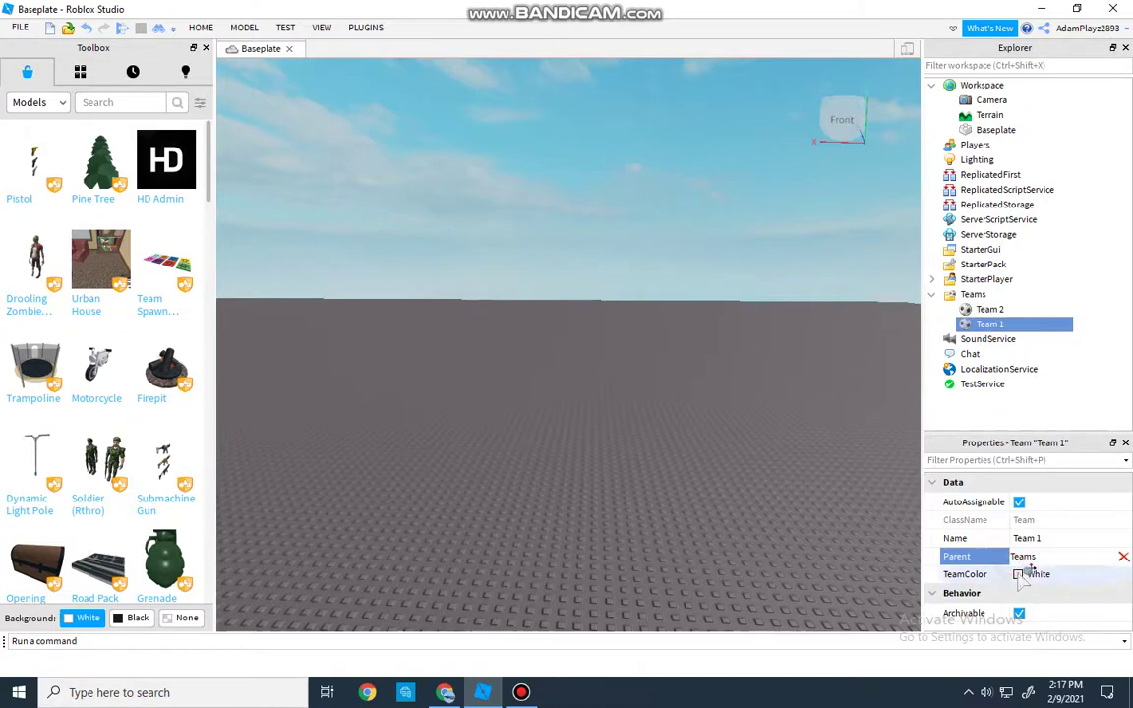
pyautogui.click(1023, 574)
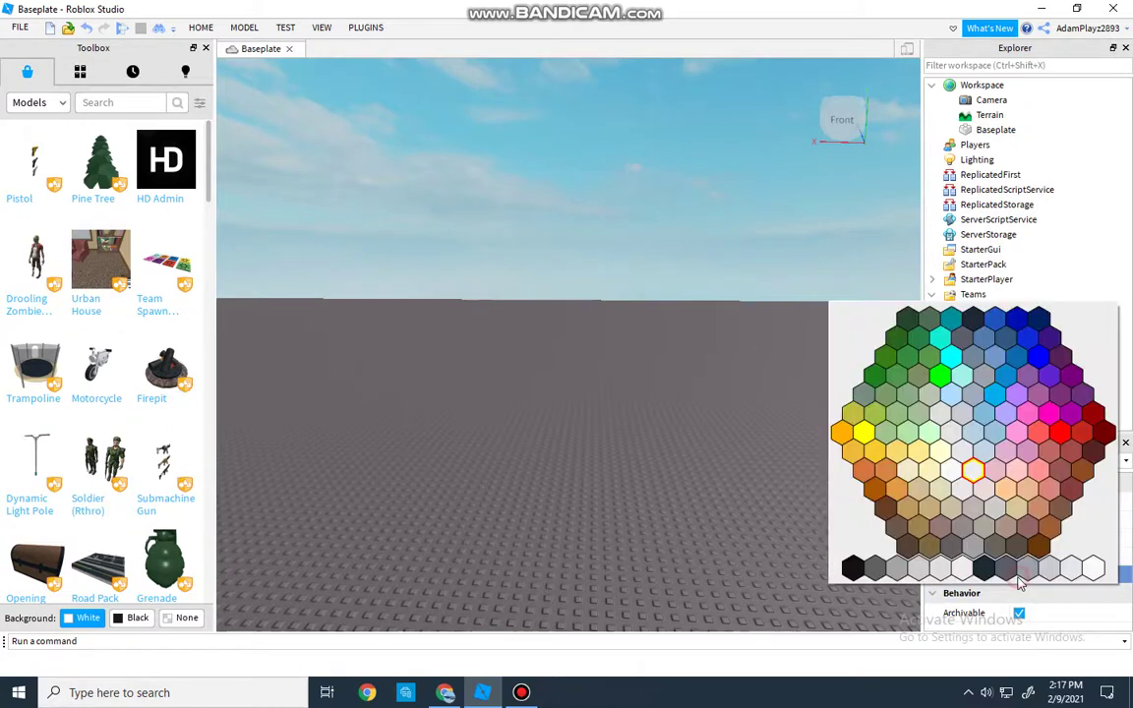
pyautogui.click(999, 393)
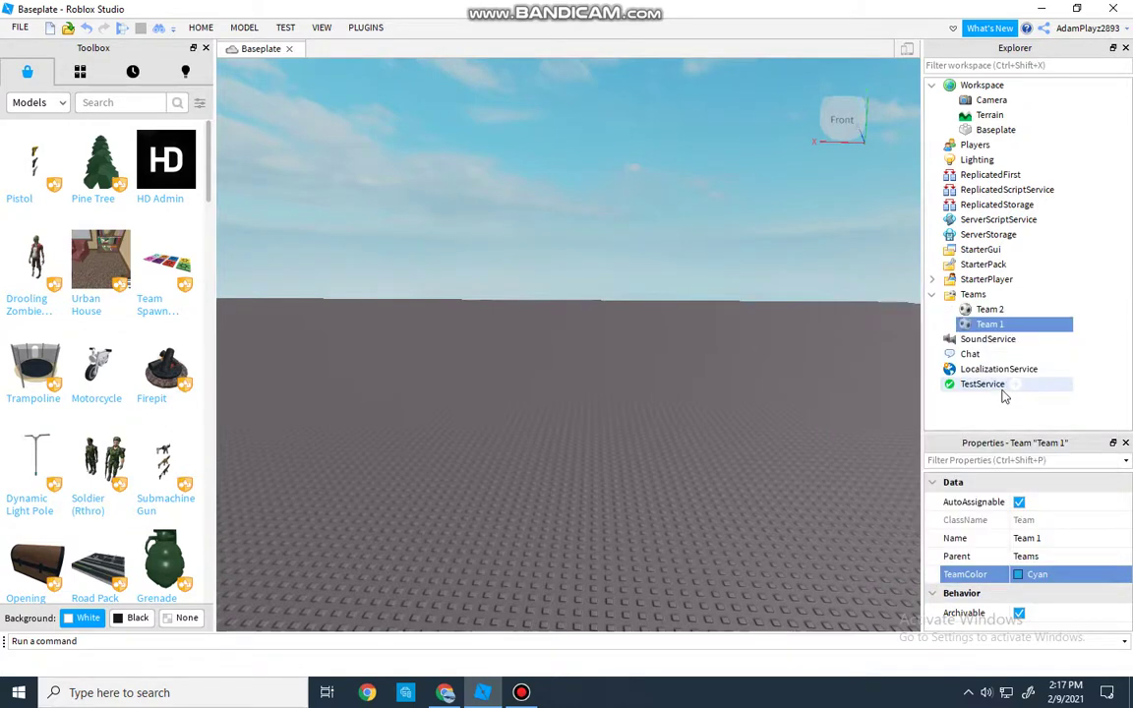
# Insert two spawn locations onto the baseplate.
pyautogui.click(988, 310)
pyautogui.moveTo(655, 397); pyautogui.dragTo(726, 397, button='right')
pyautogui.click(725, 405)
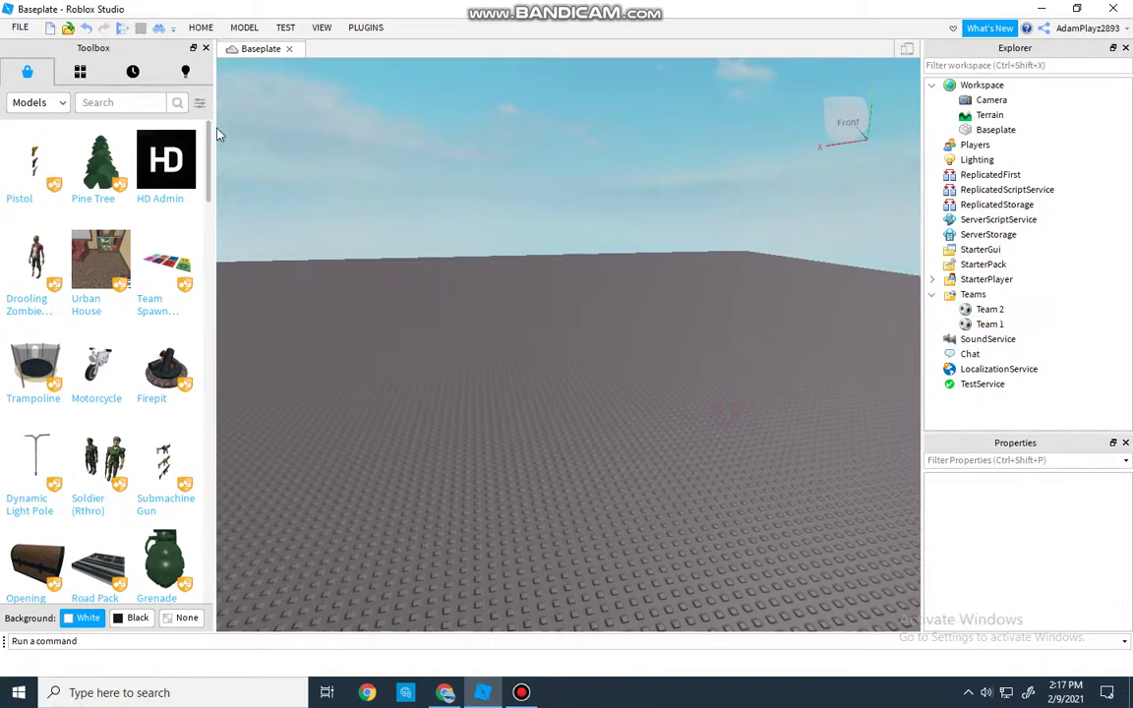
pyautogui.click(197, 28)
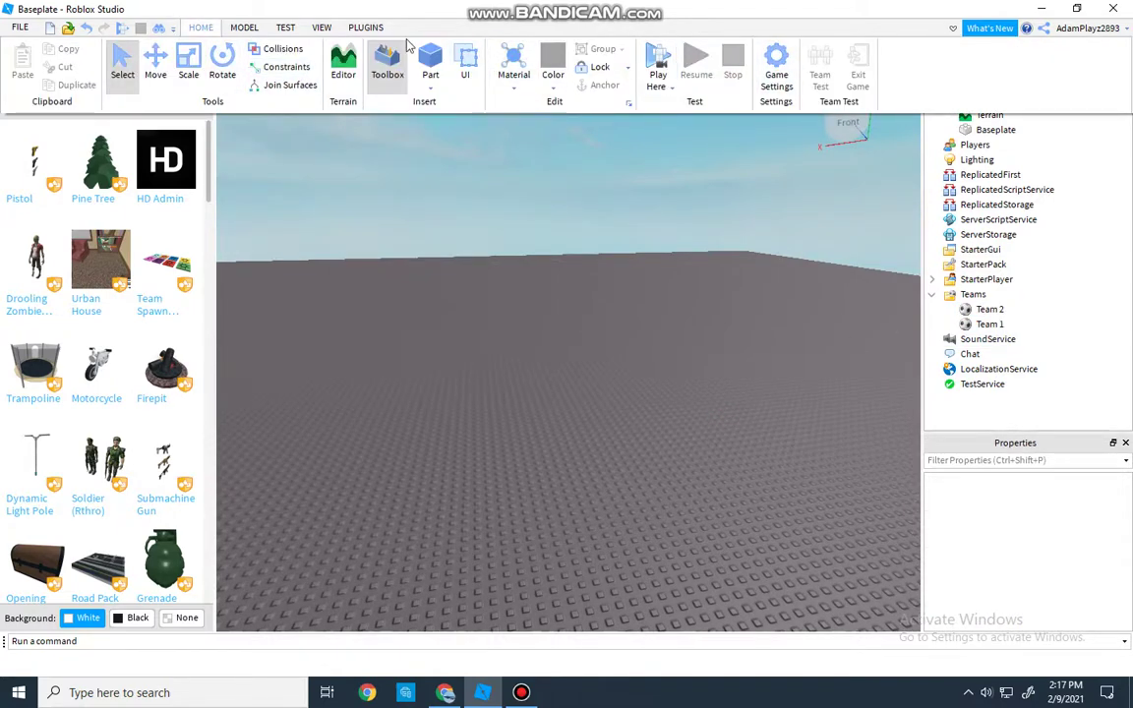
pyautogui.click(244, 28)
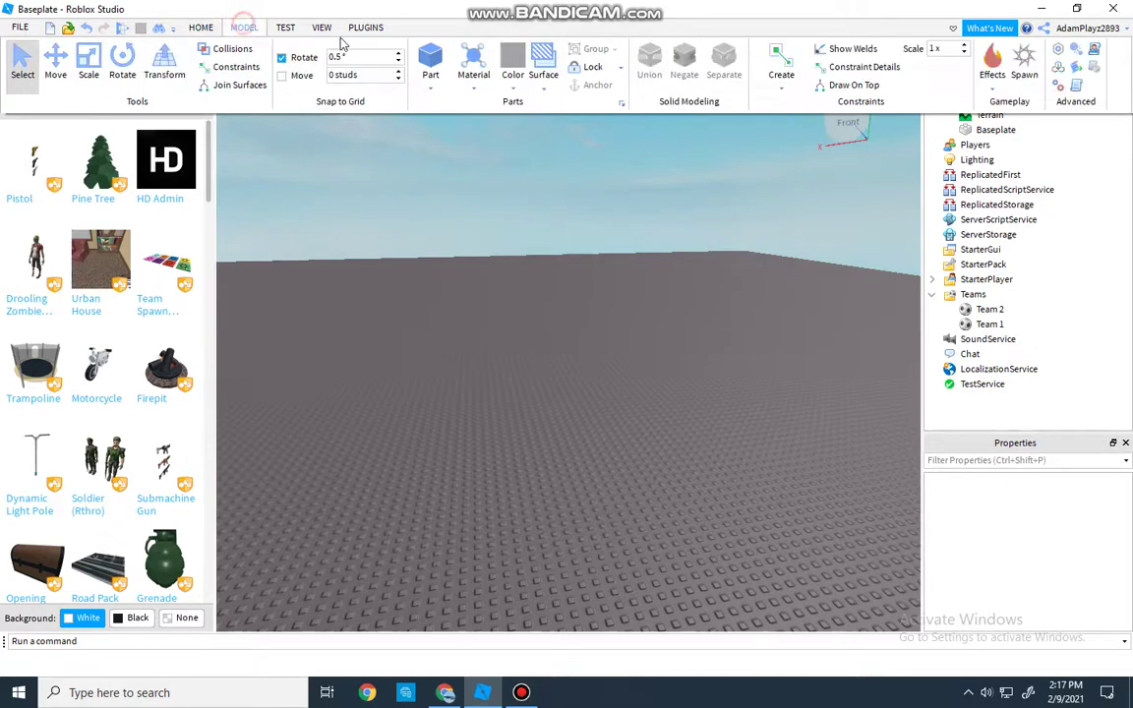
pyautogui.click(1024, 68)
pyautogui.scroll(3, 724, 275)
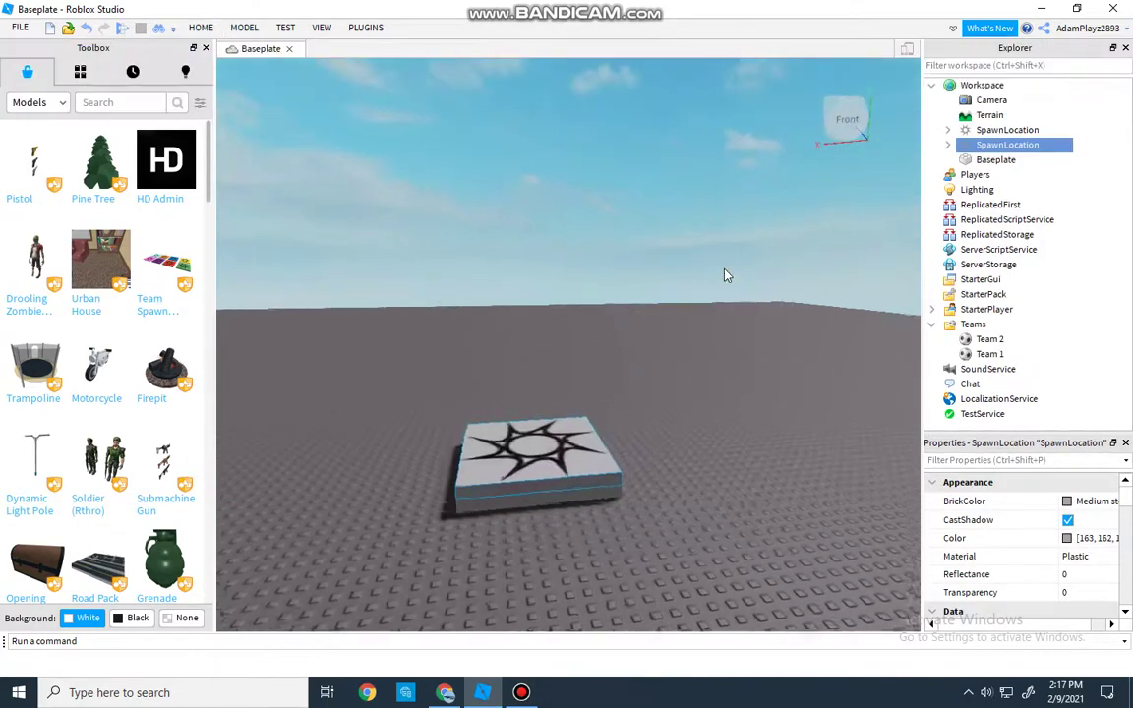
# Move the overlapping spawn locations apart so they lie side by side on the baseplate with a gap between them.
pyautogui.moveTo(724, 275); pyautogui.dragTo(716, 271, button='right')
pyautogui.moveTo(716, 270); pyautogui.dragTo(581, 324)
pyautogui.moveTo(581, 323); pyautogui.dragTo(598, 318, button='right')
pyautogui.moveTo(685, 291); pyautogui.dragTo(714, 354)
pyautogui.moveTo(738, 404); pyautogui.dragTo(830, 303, button='right')
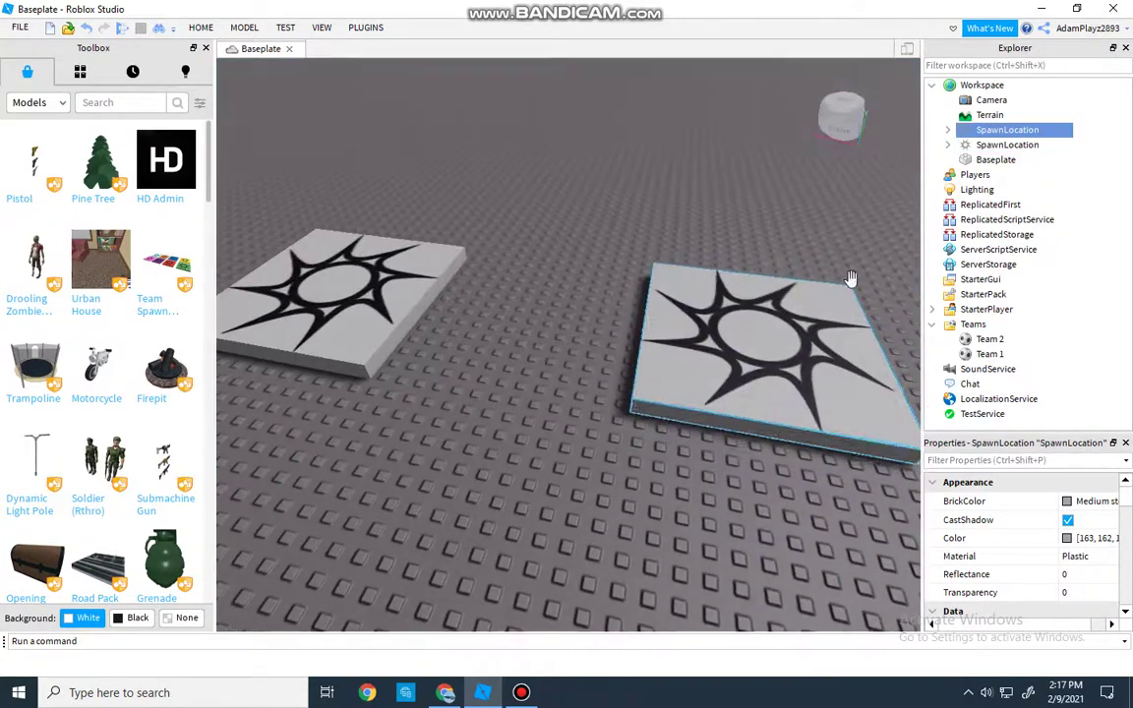
pyautogui.click(947, 130)
pyautogui.click(947, 130)
pyautogui.click(948, 145)
pyautogui.click(948, 145)
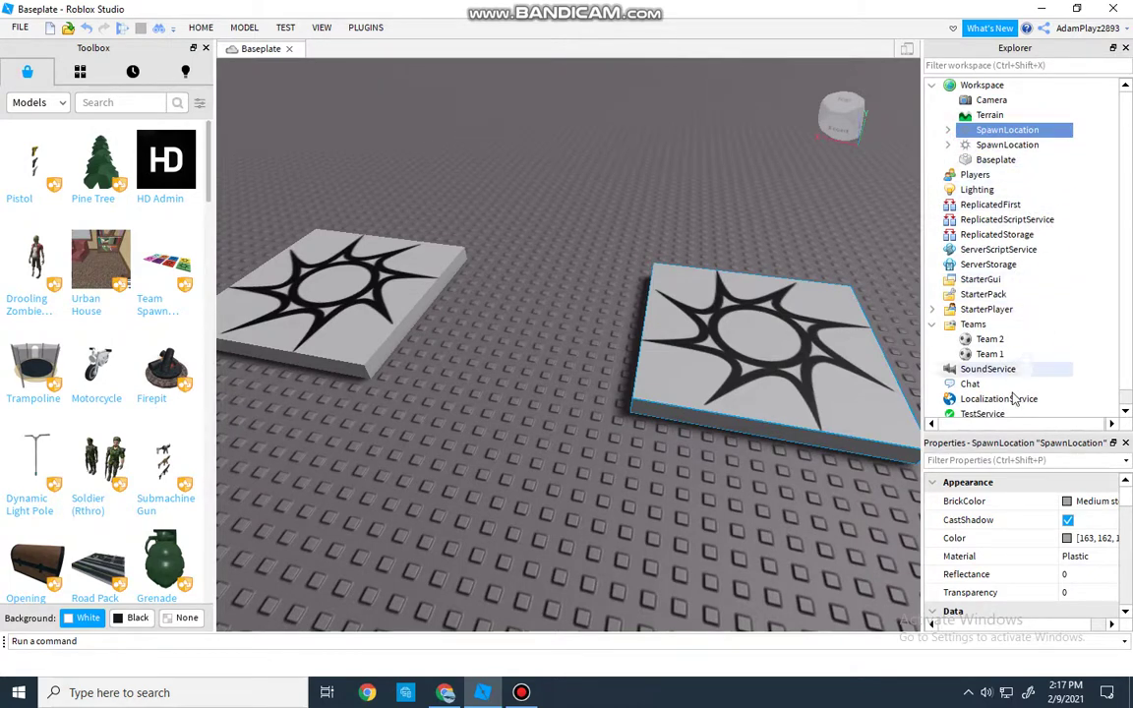
# Set the TeamColor of the selected spawn location to Really red.
pyautogui.click(1053, 465)
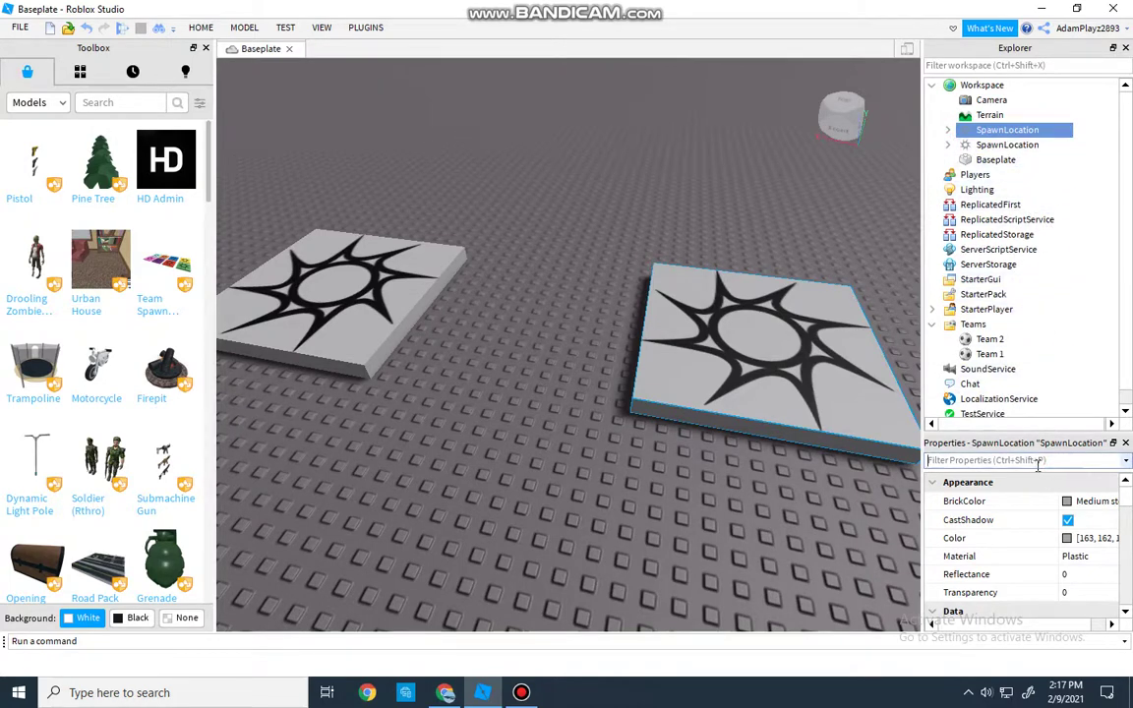
pyautogui.write('team')
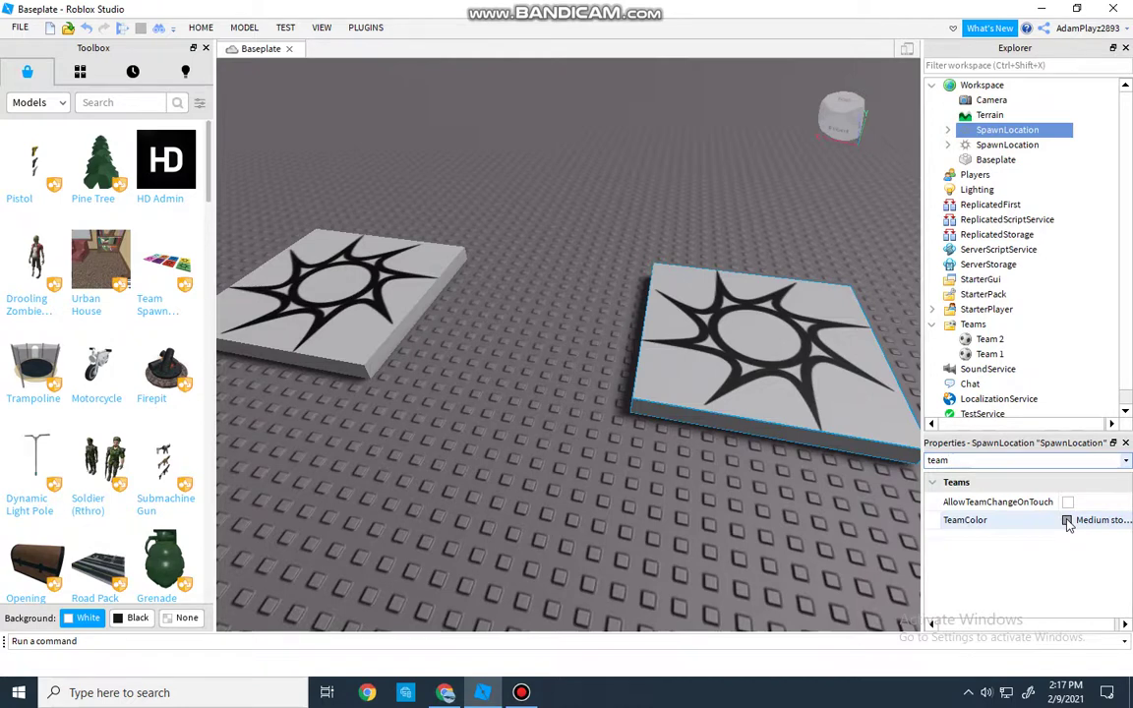
pyautogui.click(1068, 522)
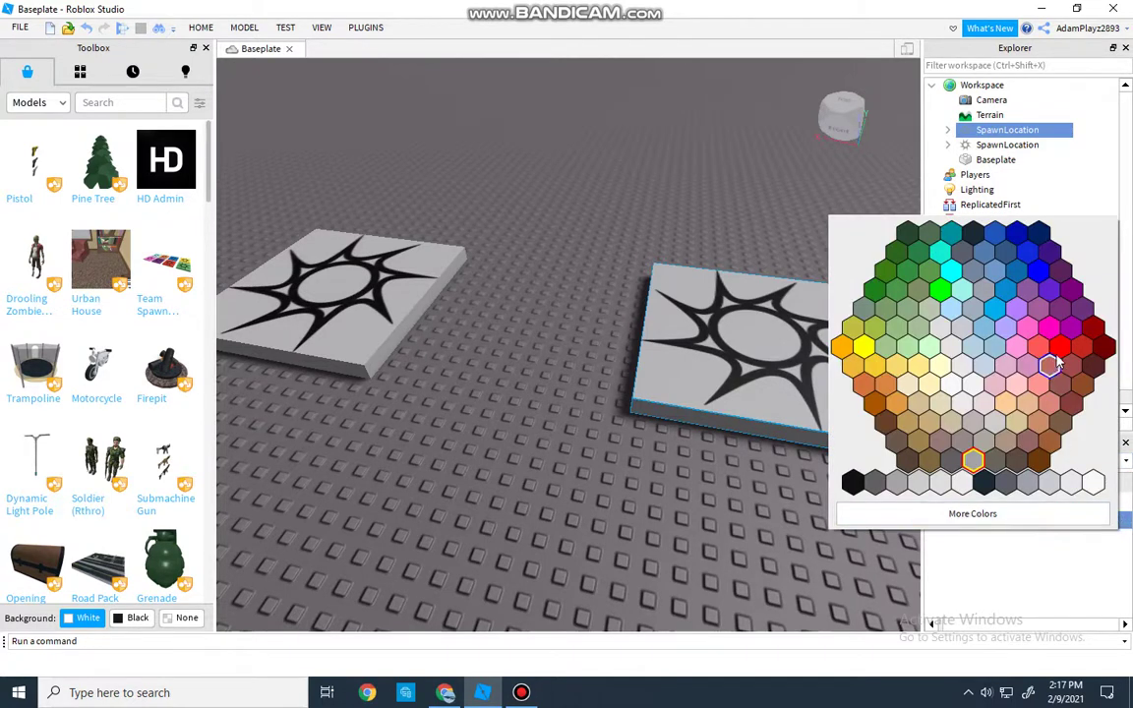
pyautogui.click(1061, 350)
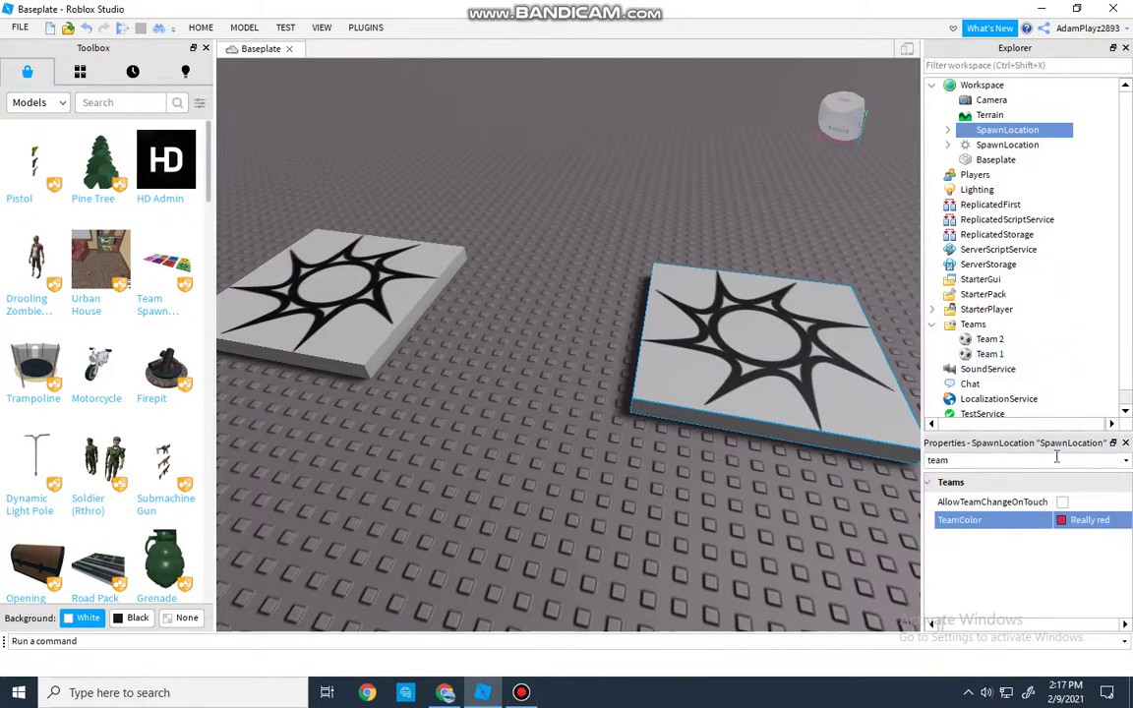
# Set the BrickColor of the same spawn location to Really red.
pyautogui.moveTo(982, 460); pyautogui.dragTo(927, 461)
pyautogui.press('BackSpace')
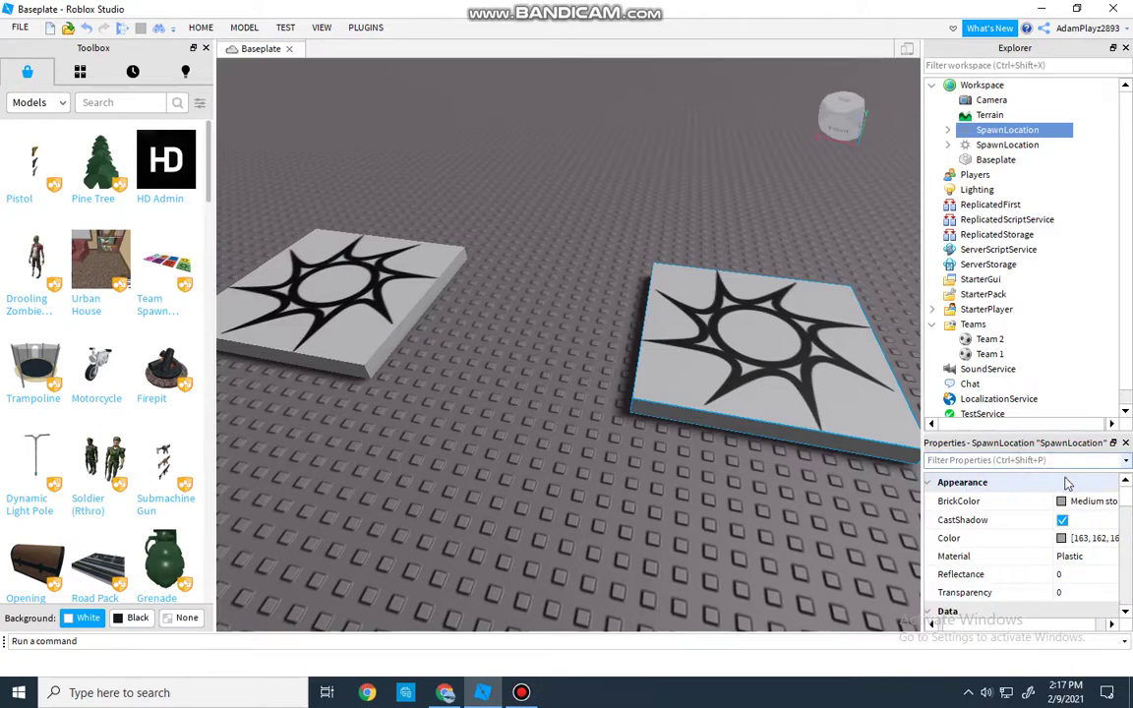
pyautogui.click(1065, 500)
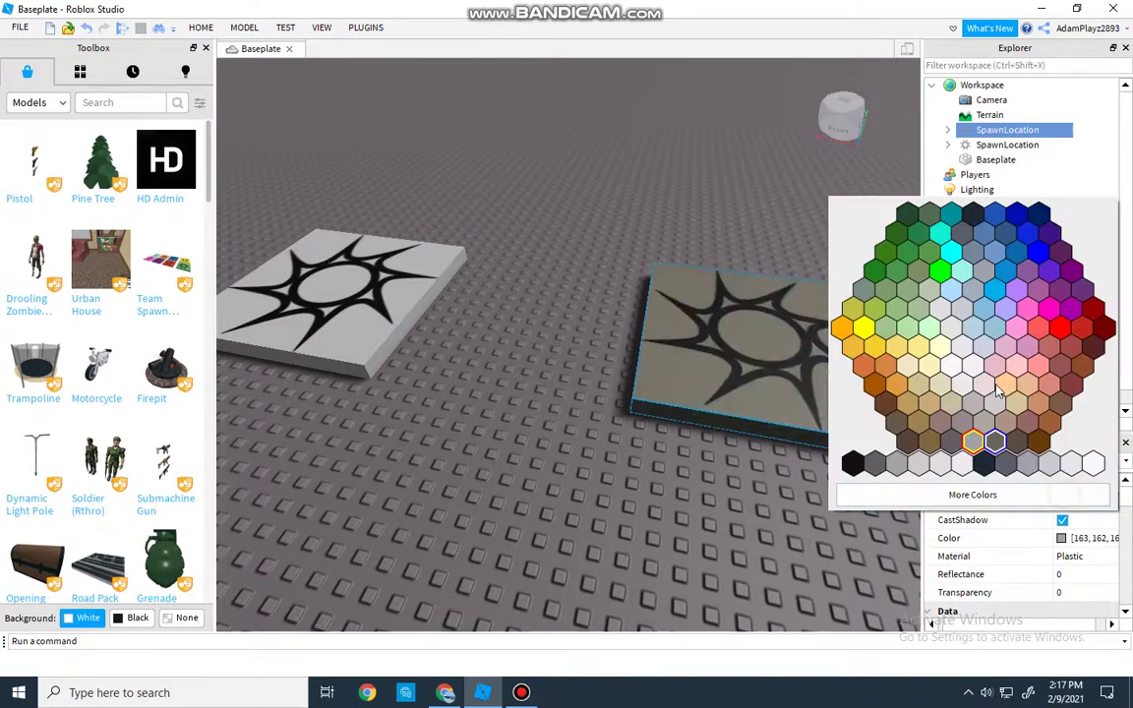
pyautogui.click(1067, 329)
# Set the BrickColor of the other, still grey spawn location to Cyan.
pyautogui.moveTo(731, 449); pyautogui.dragTo(663, 413, button='right')
pyautogui.click(567, 397)
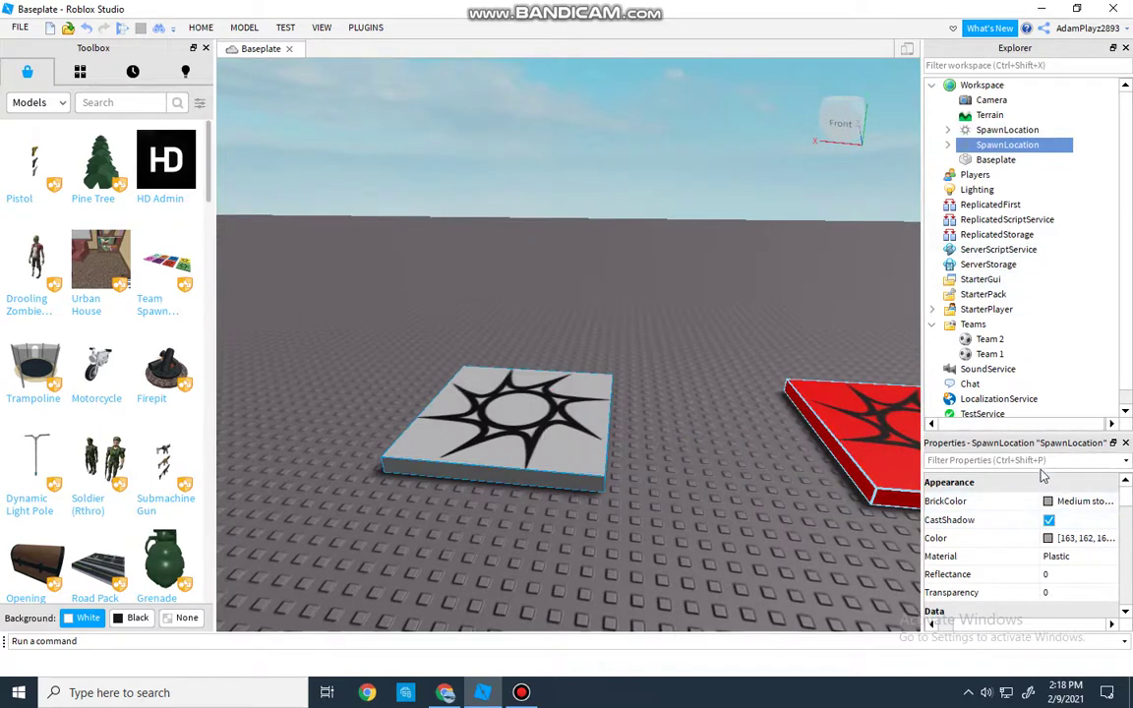
pyautogui.click(1050, 500)
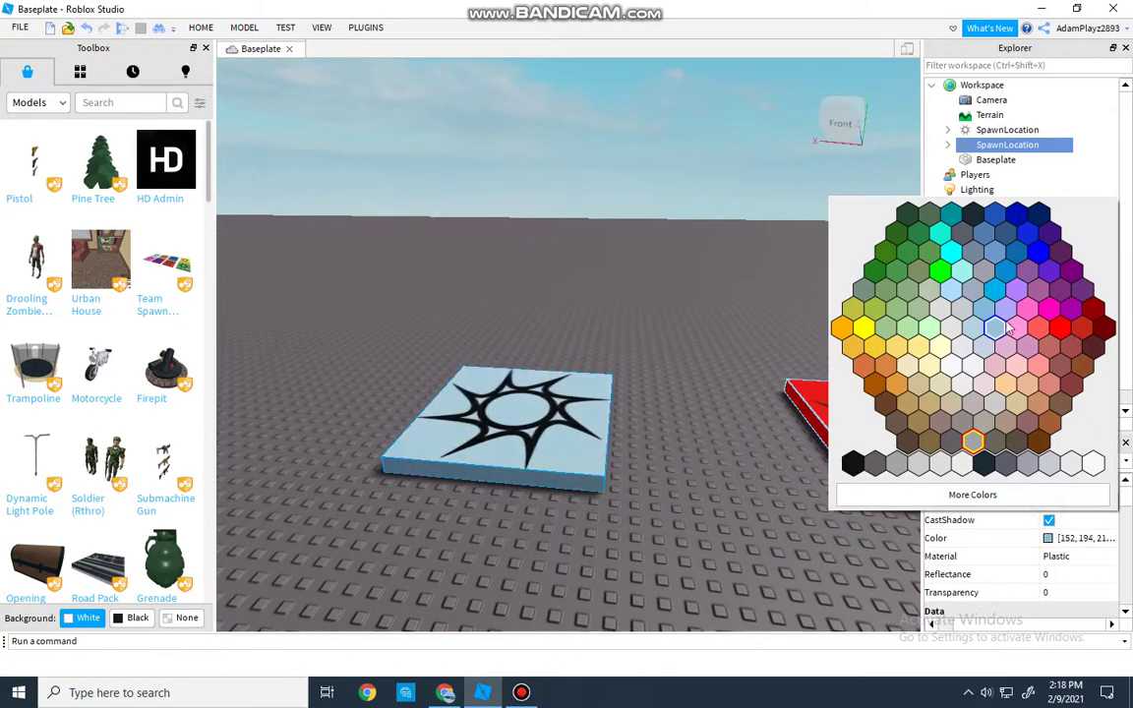
pyautogui.click(994, 289)
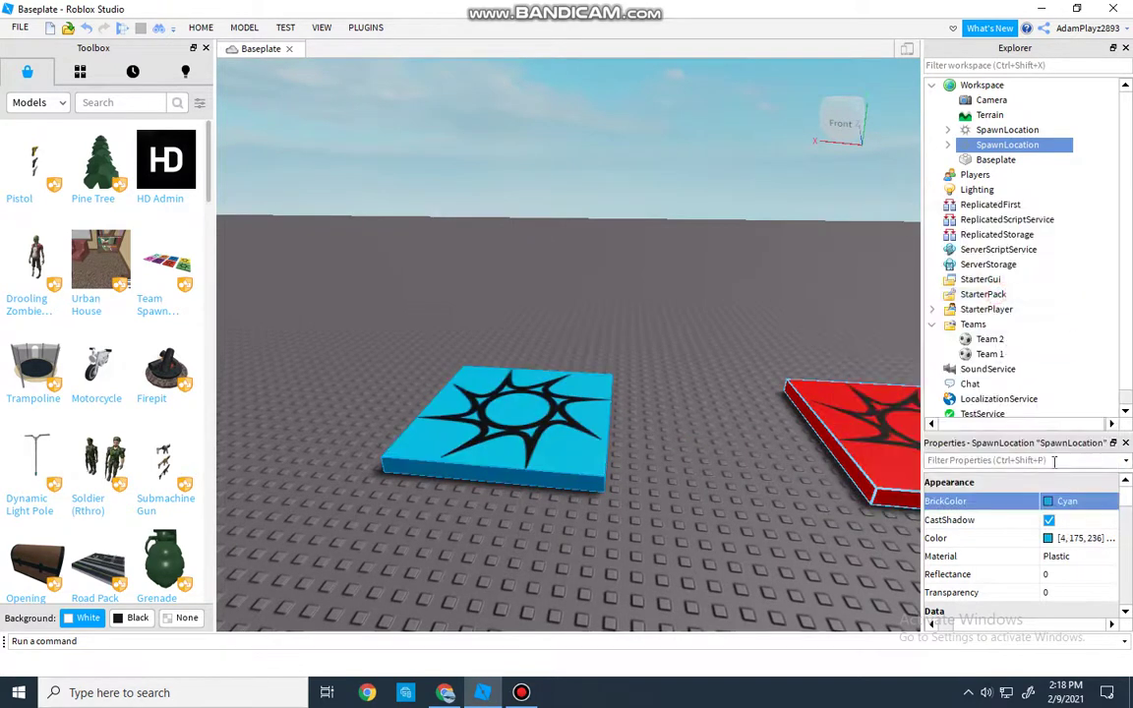
# Enable AllowTeamChangeOnTouch and set the TeamColor to Cyan for the cyan spawn location.
pyautogui.click(1015, 461)
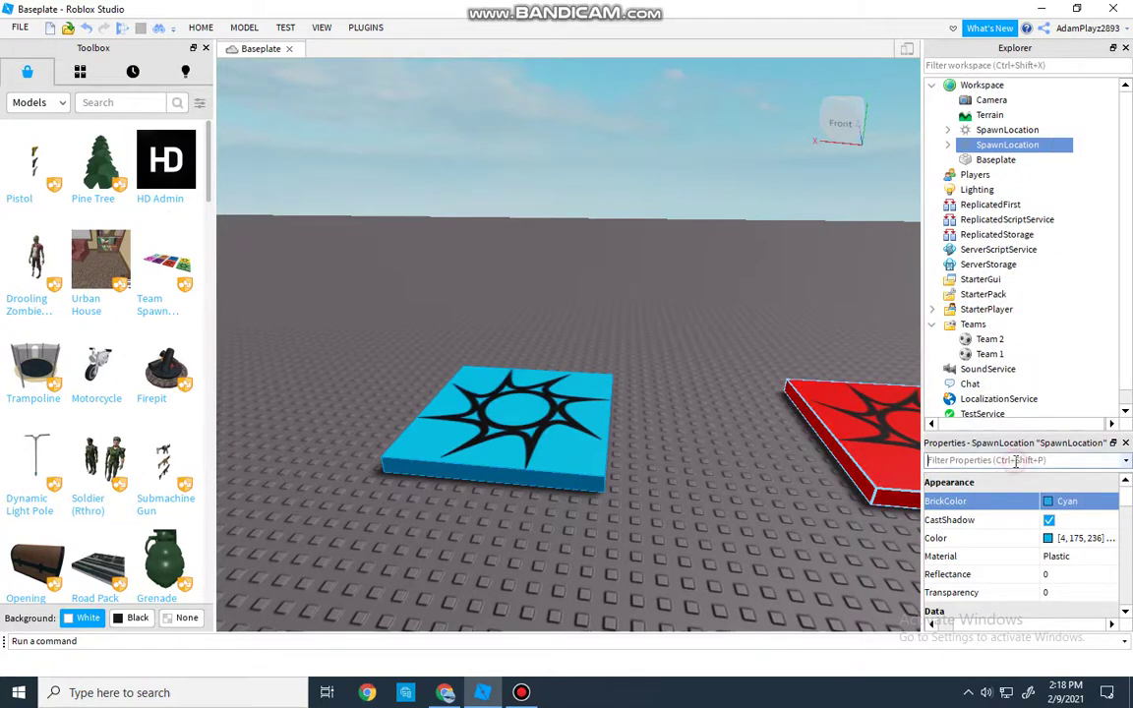
pyautogui.write('tea')
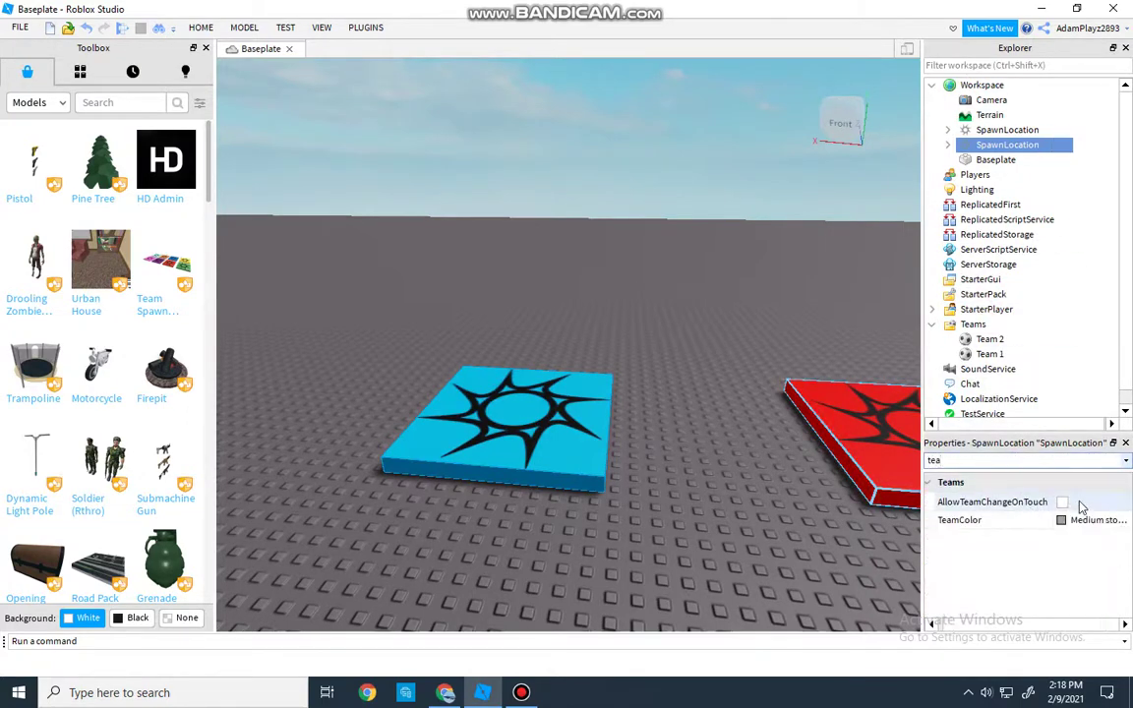
pyautogui.click(1078, 503)
pyautogui.click(1061, 520)
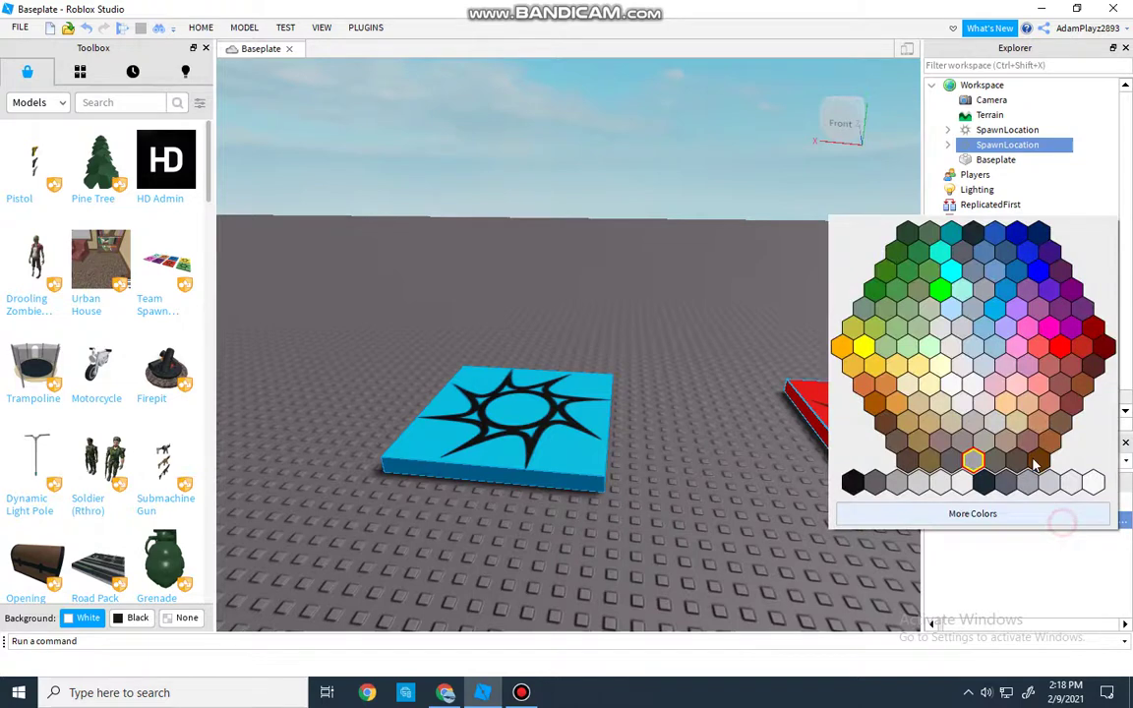
pyautogui.click(1005, 288)
pyautogui.click(1069, 529)
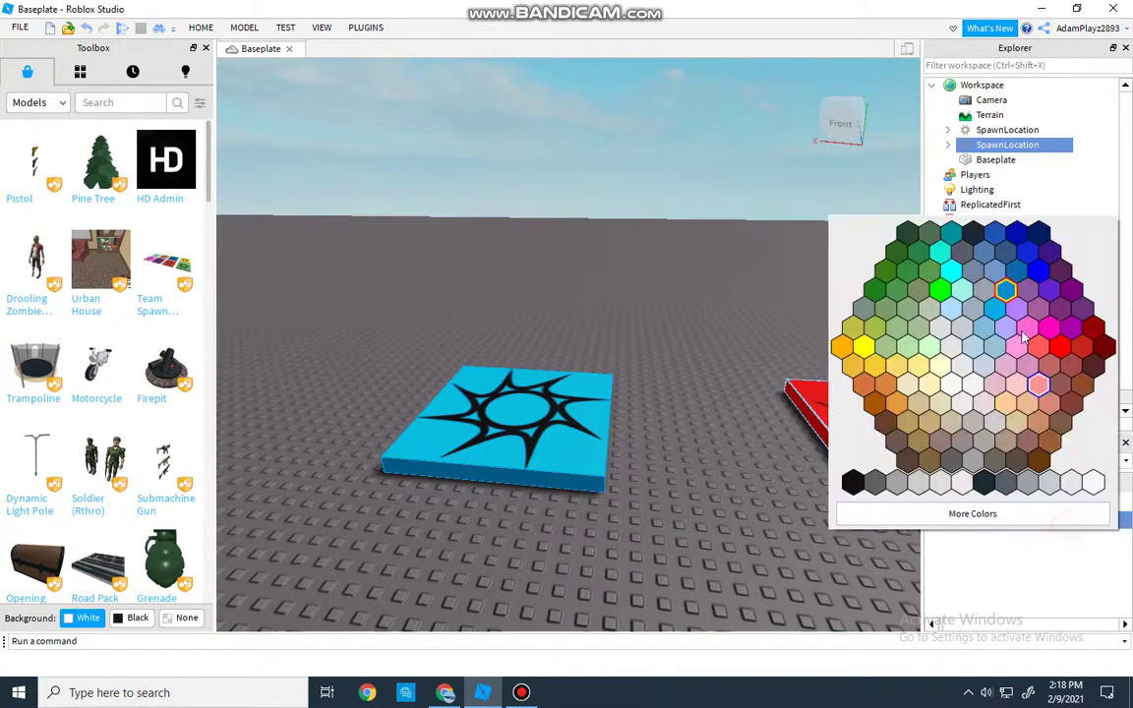
pyautogui.click(902, 280)
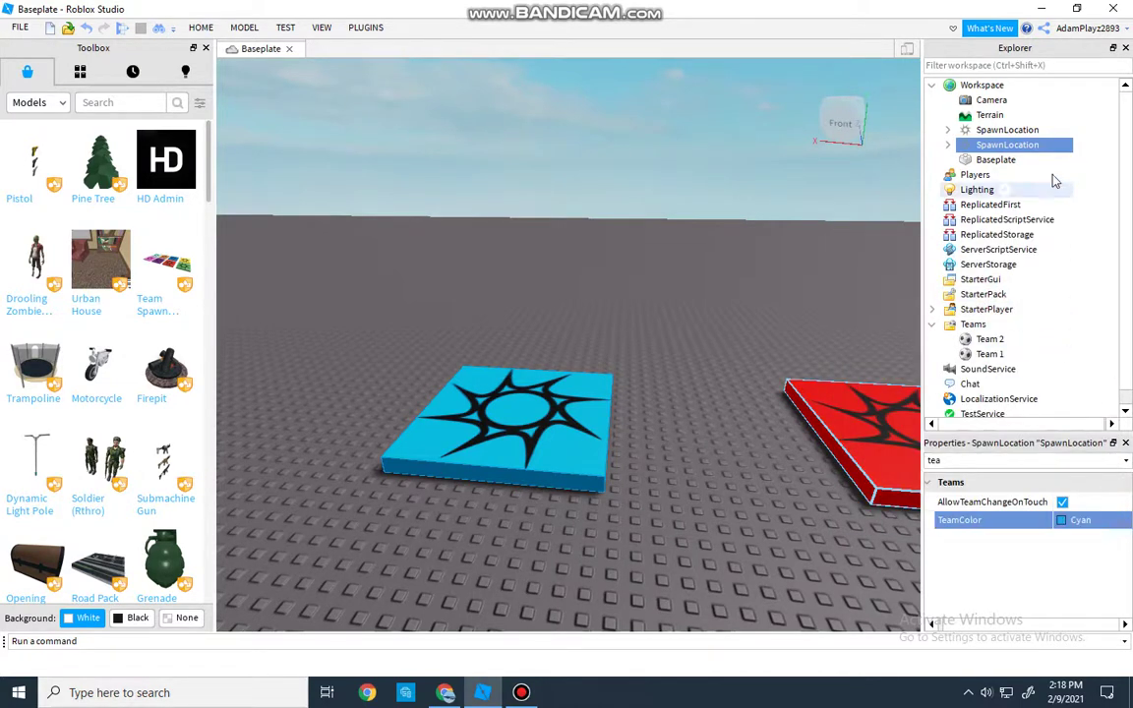
# Enable AllowTeamChangeOnTouch for the red spawn location.
pyautogui.click(1007, 130)
pyautogui.click(1024, 460)
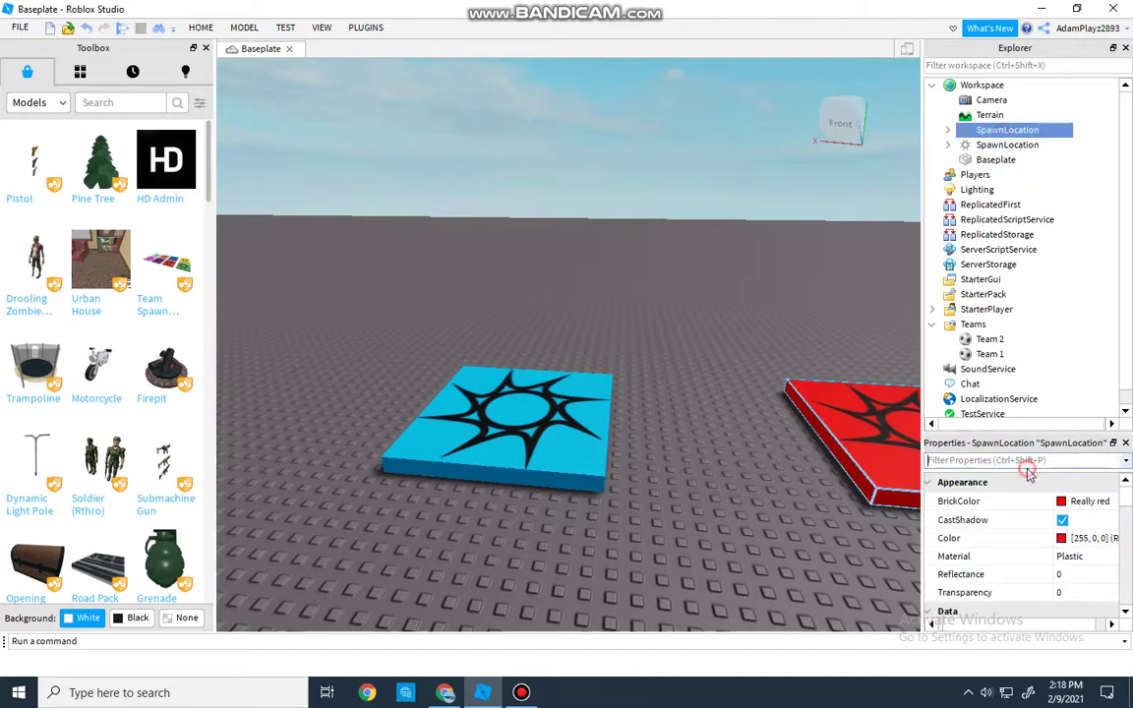
pyautogui.write('tea')
pyautogui.click(1081, 502)
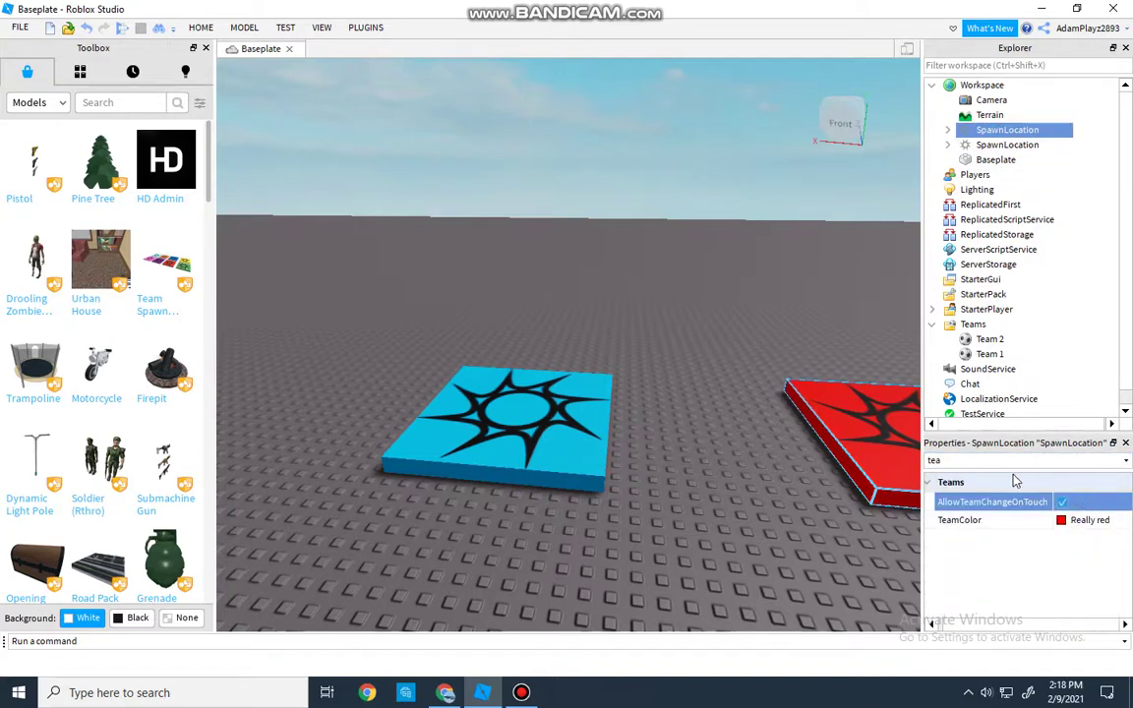
# Turn off the Neutral property of the red spawn location.
pyautogui.click(969, 460)
pyautogui.press('BackSpace')
pyautogui.press('BackSpace')
pyautogui.press('BackSpace')
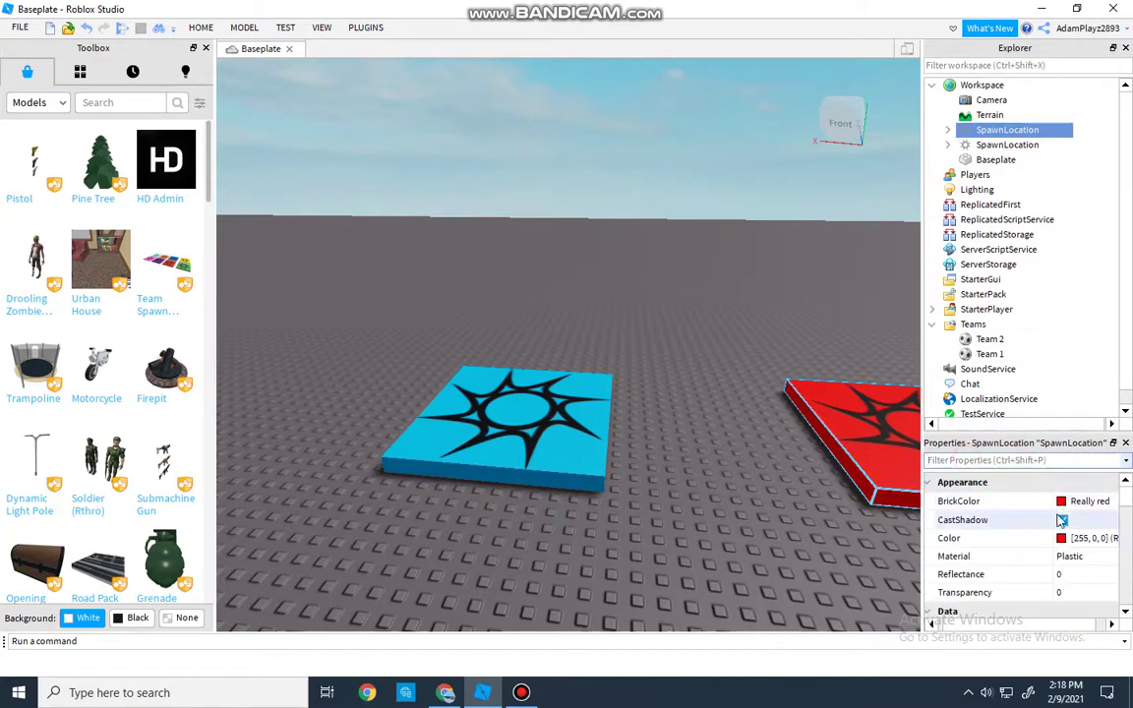
pyautogui.scroll(-1, 1044, 558)
pyautogui.scroll(1, 1054, 558)
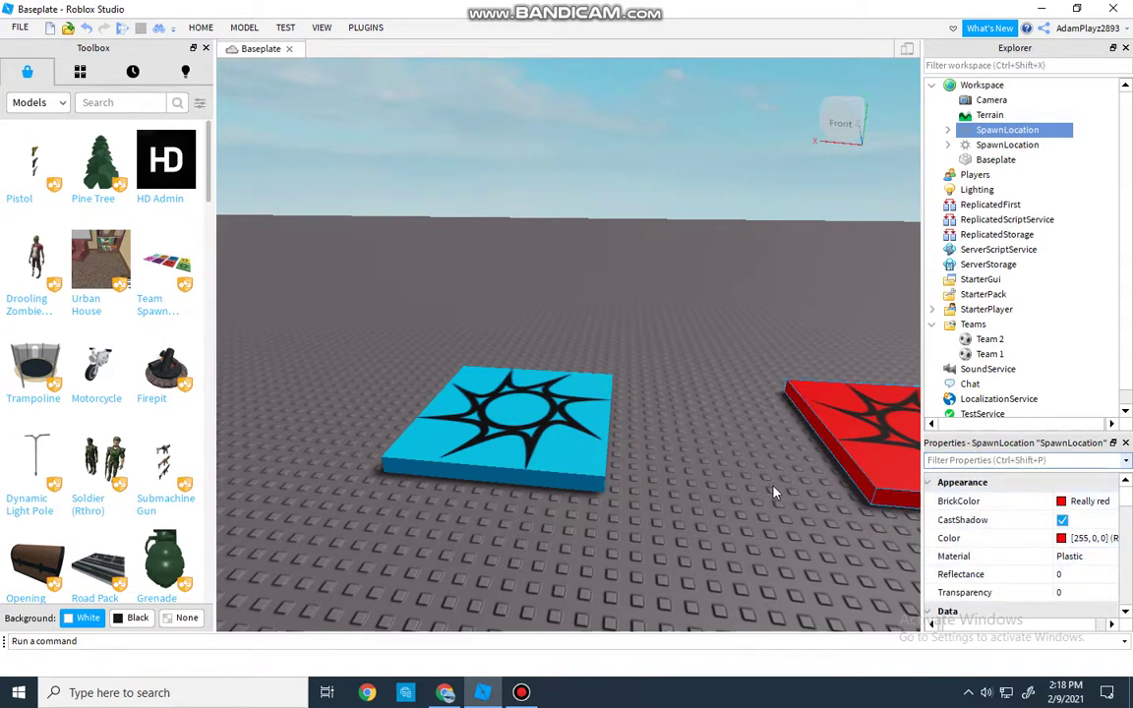
pyautogui.moveTo(695, 437); pyautogui.dragTo(718, 482, button='right')
pyautogui.write('ne')
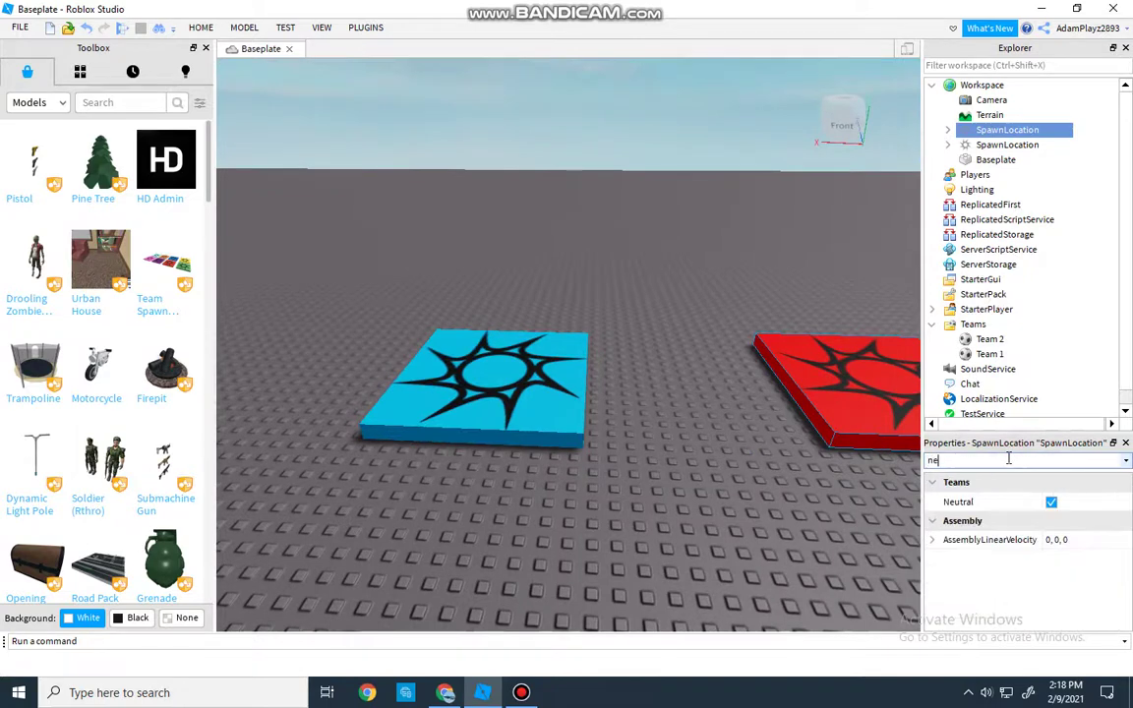
pyautogui.click(1050, 502)
# Turn off the Neutral property of the cyan spawn location.
pyautogui.click(1005, 145)
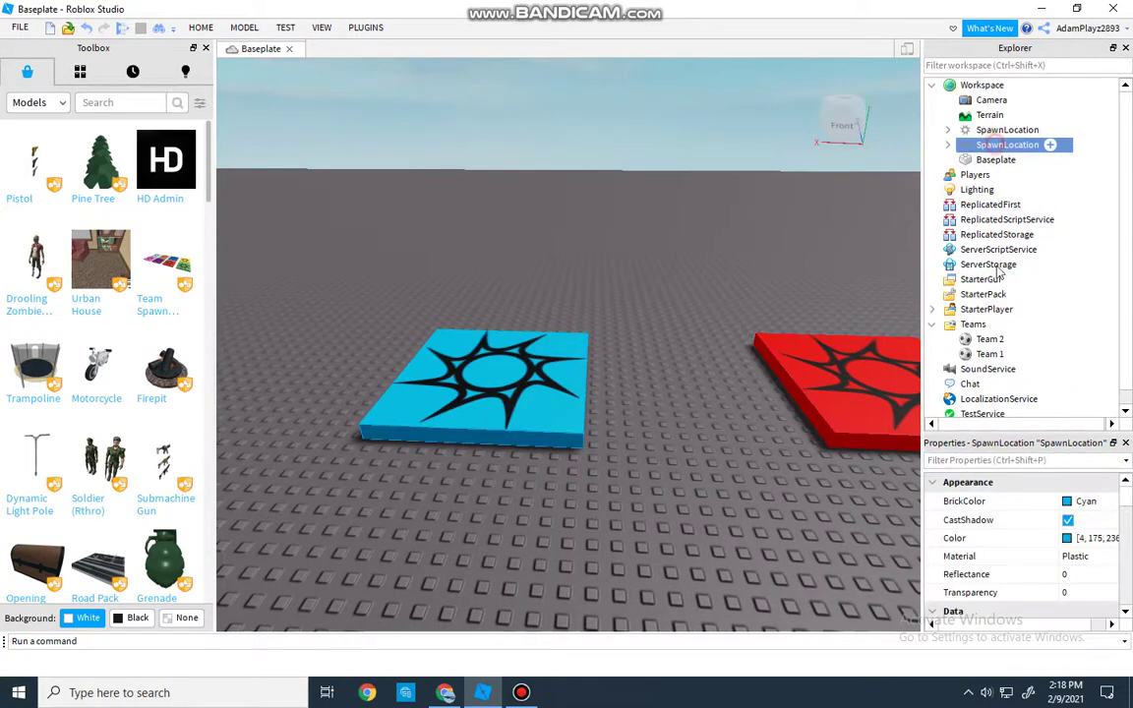
pyautogui.click(1043, 461)
pyautogui.write('n')
pyautogui.write('e')
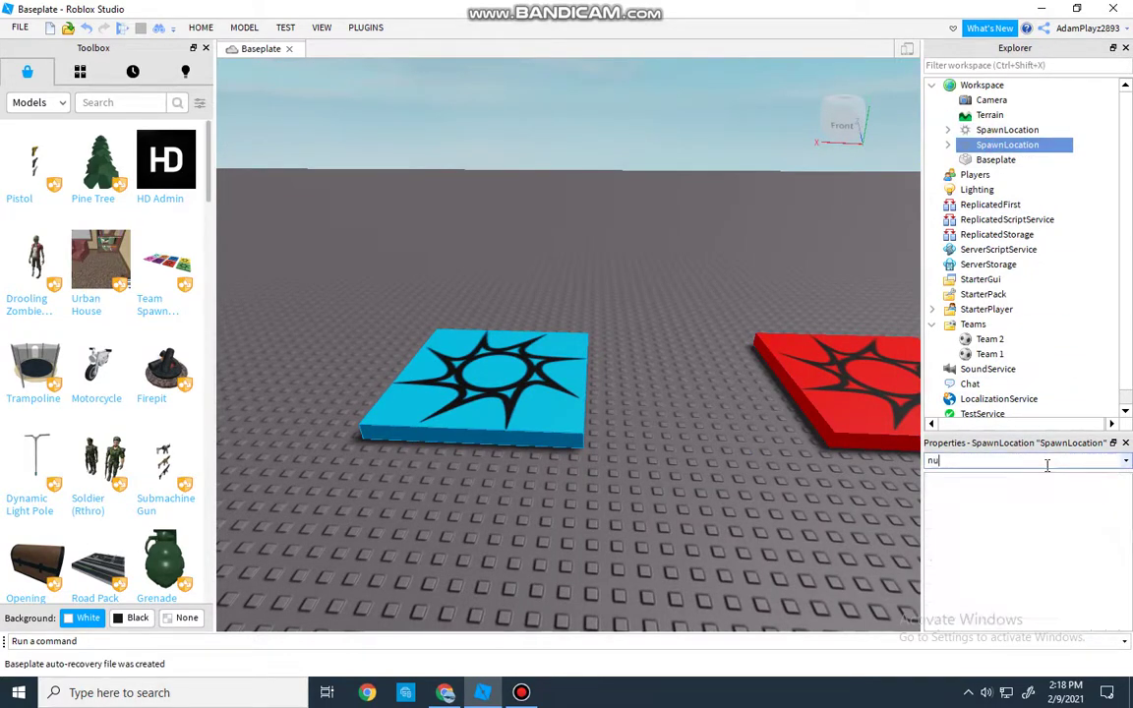
pyautogui.click(1050, 503)
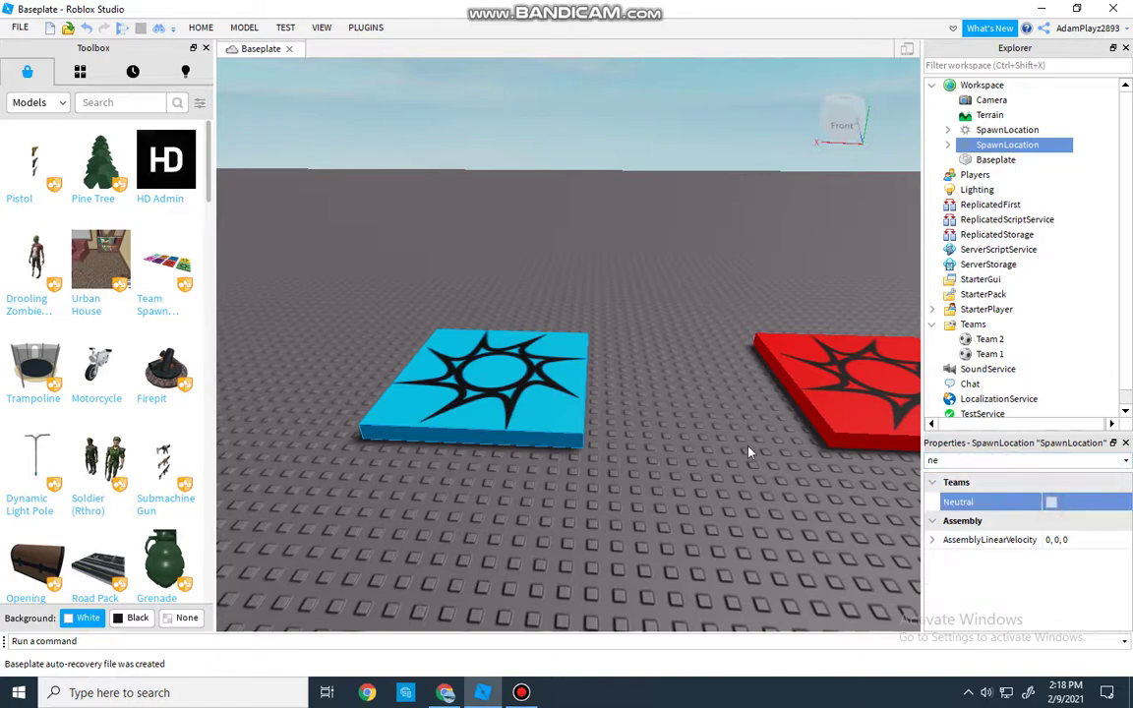
# Deselect the spawn location and start a playtest near the two spawn pads with Play Here.
pyautogui.click(752, 448)
pyautogui.moveTo(756, 449); pyautogui.dragTo(763, 450, button='right')
pyautogui.click(200, 28)
pyautogui.click(653, 88)
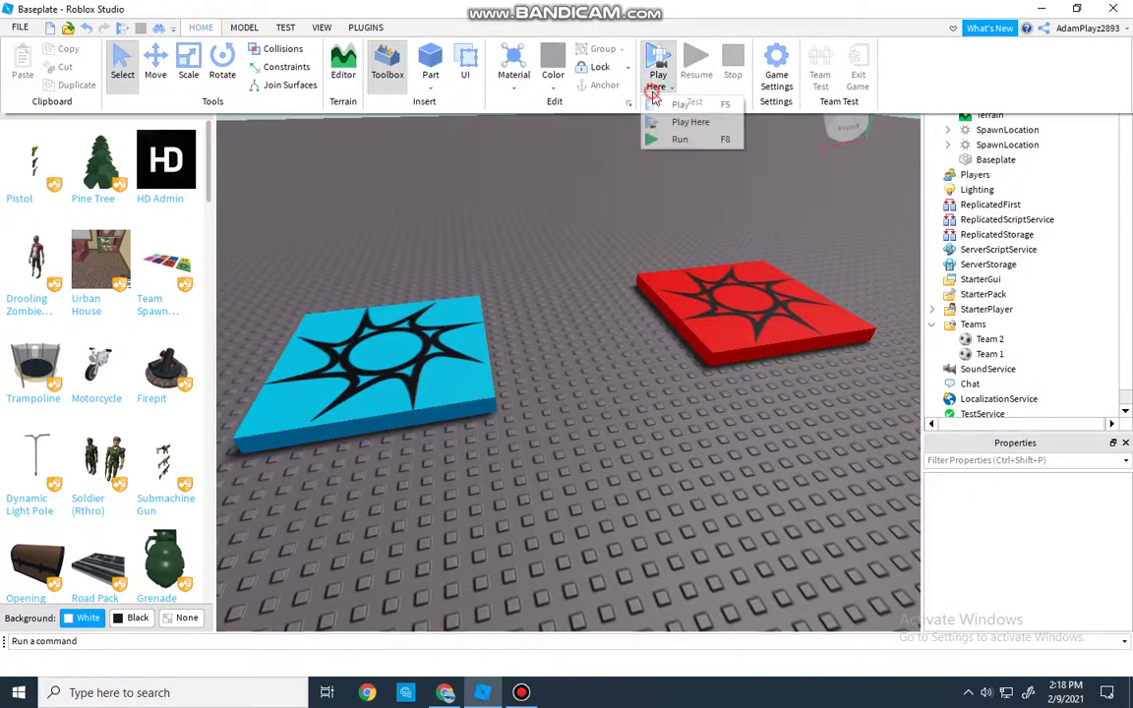
pyautogui.click(699, 121)
pyautogui.click(521, 692)
pyautogui.click(521, 692)
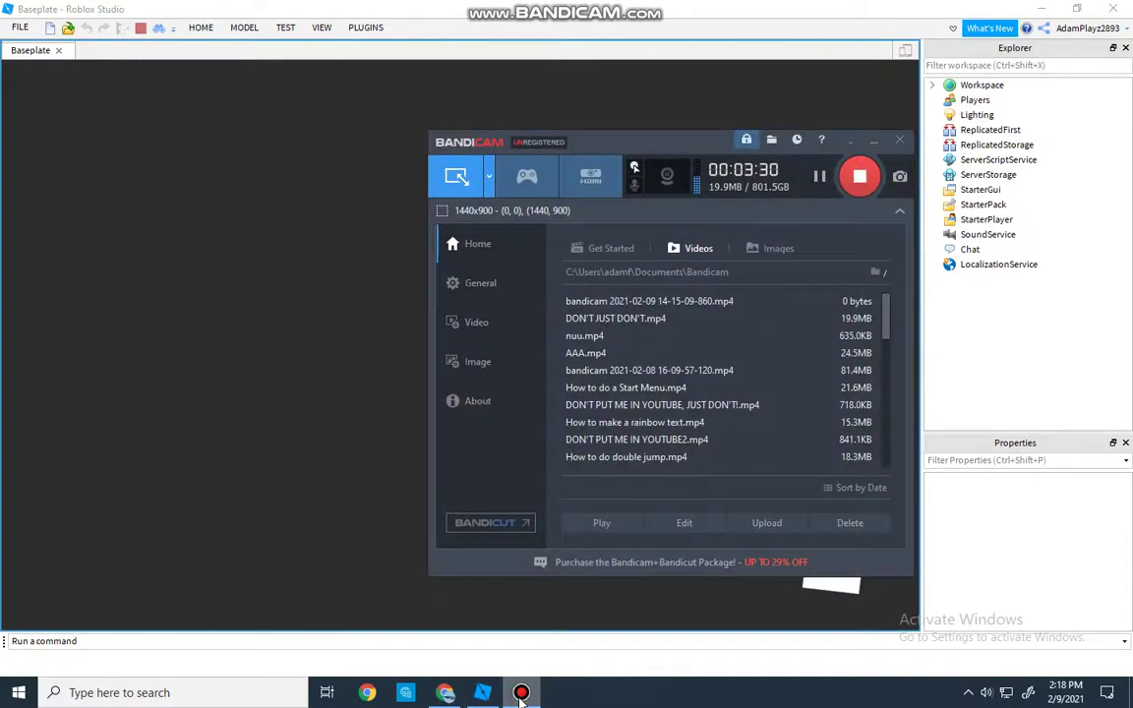
pyautogui.click(521, 694)
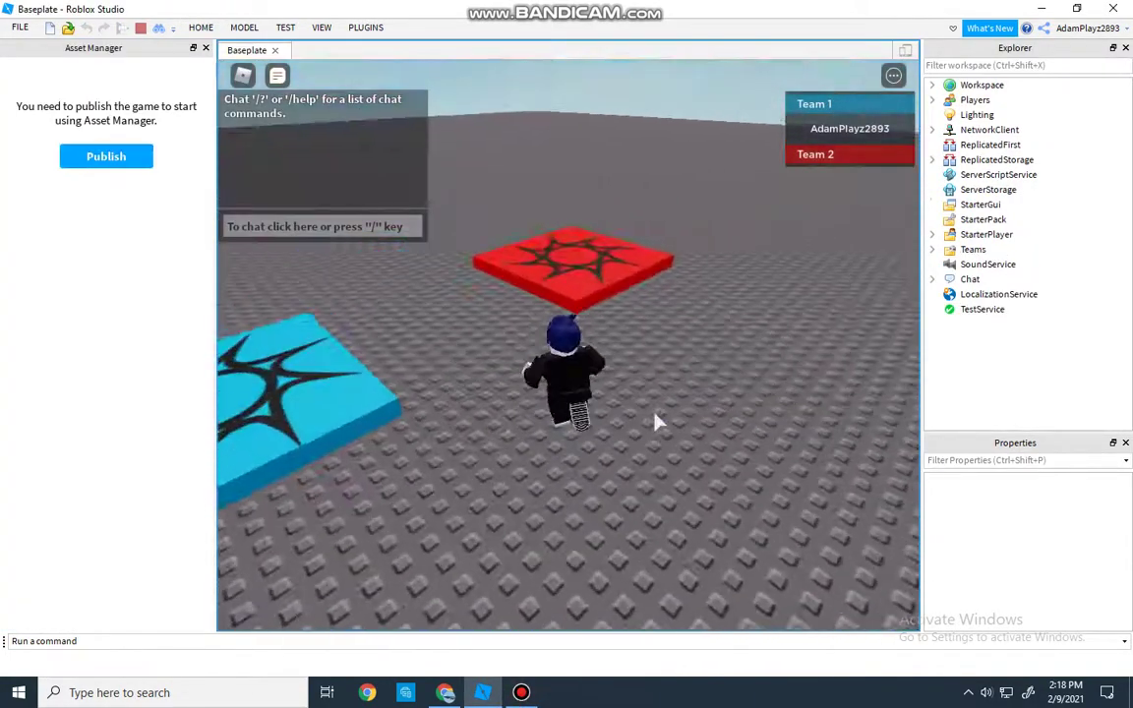
# Walk the character back and forth over the red and cyan spawn pads to test team switching, and stop the playtest.
pyautogui.press('w')
pyautogui.moveTo(655, 413); pyautogui.dragTo(655, 413, button='right')
pyautogui.press('w')
pyautogui.press('w')
pyautogui.scroll(2, 655, 413)
pyautogui.press('w')
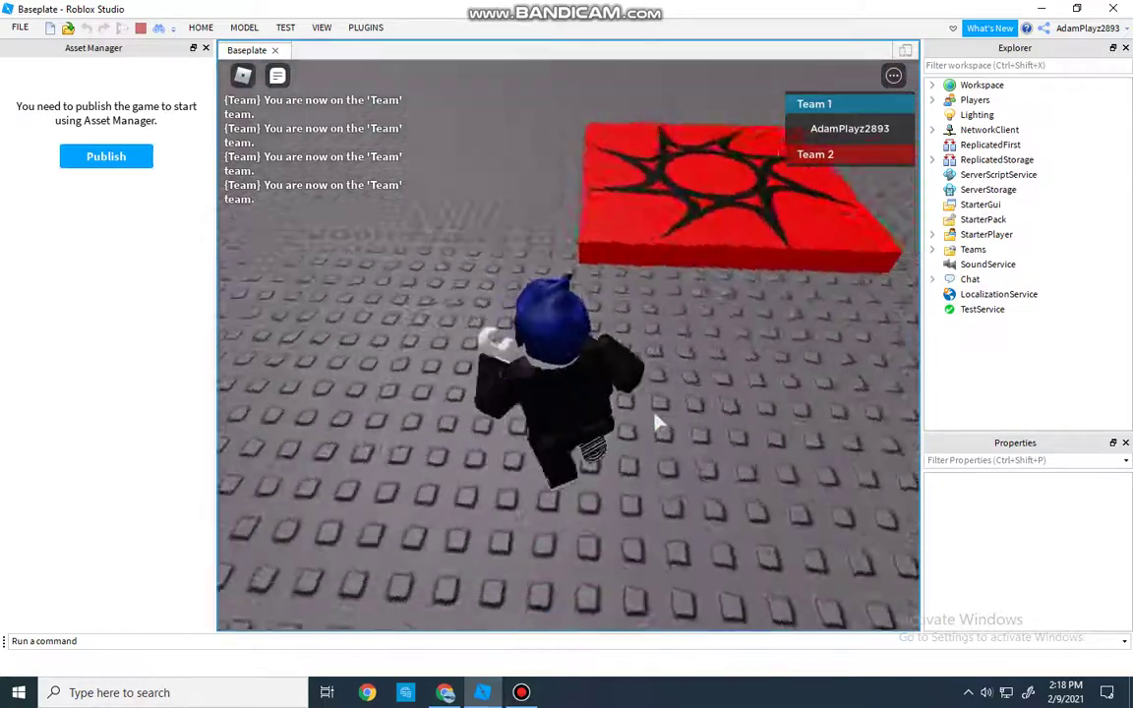
pyautogui.press('w')
pyautogui.moveTo(655, 414); pyautogui.dragTo(654, 414, button='right')
pyautogui.press('w')
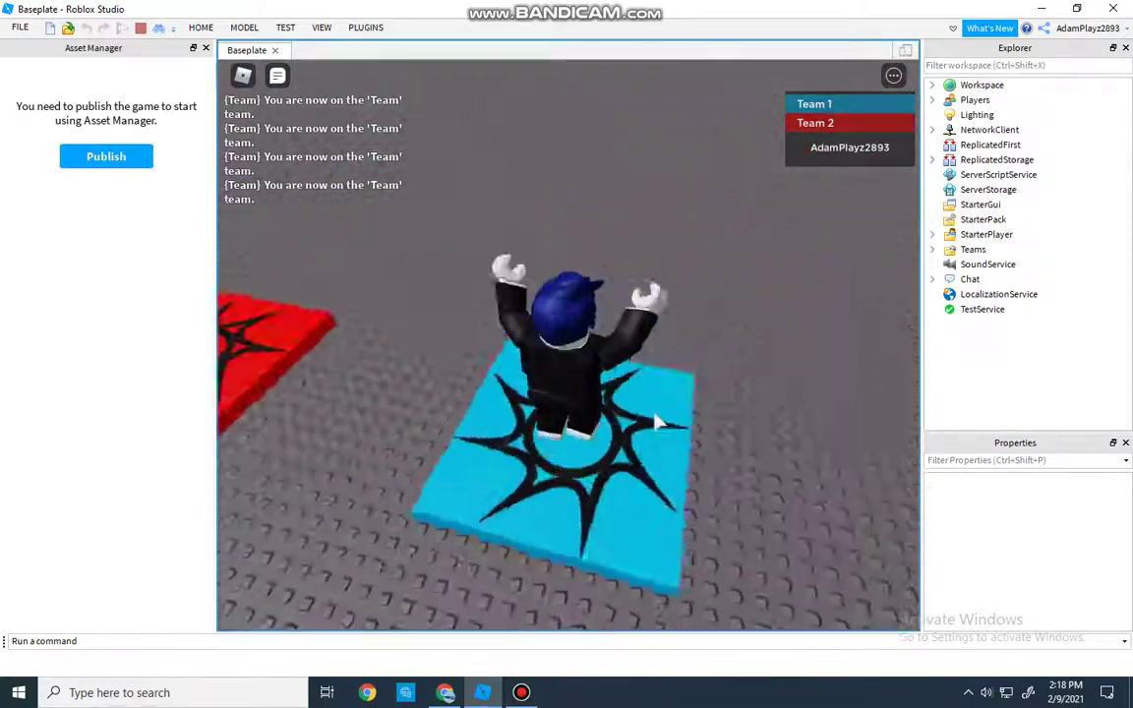
pyautogui.press('w')
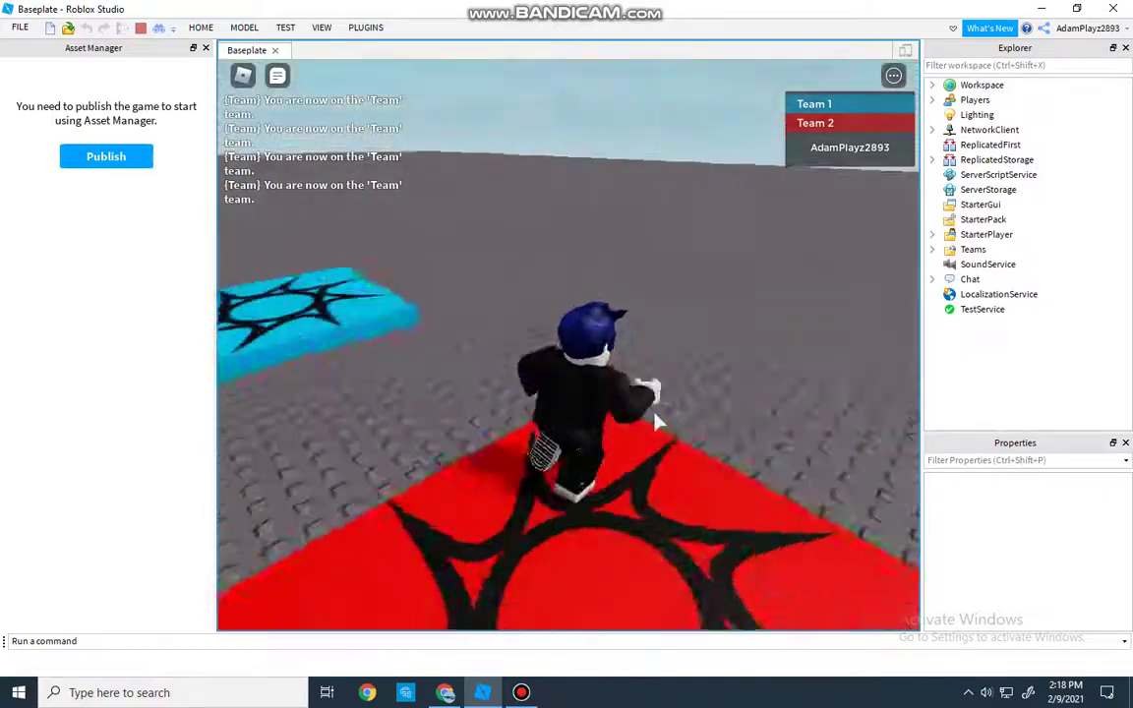
pyautogui.press('w')
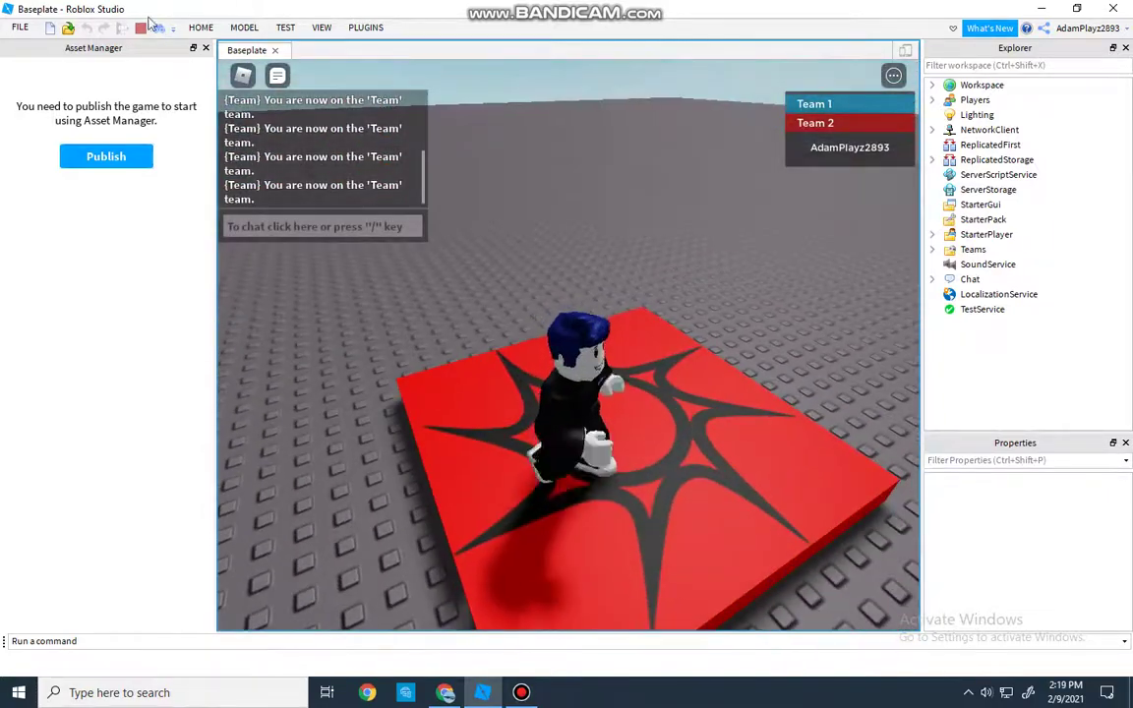
pyautogui.click(141, 28)
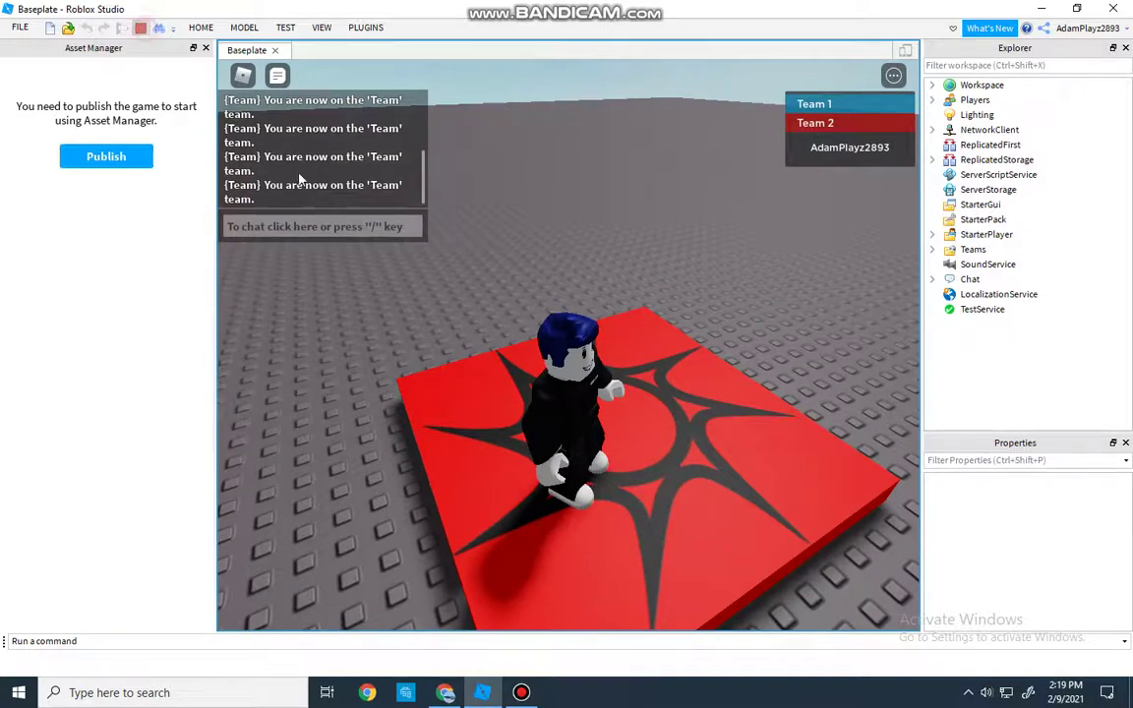
# Delete both spawn locations from the workspace and Team 1 and Team 2 from Teams.
pyautogui.press('Delete')
pyautogui.click(989, 309)
pyautogui.press('Delete')
pyautogui.click(985, 311)
pyautogui.press('Delete')
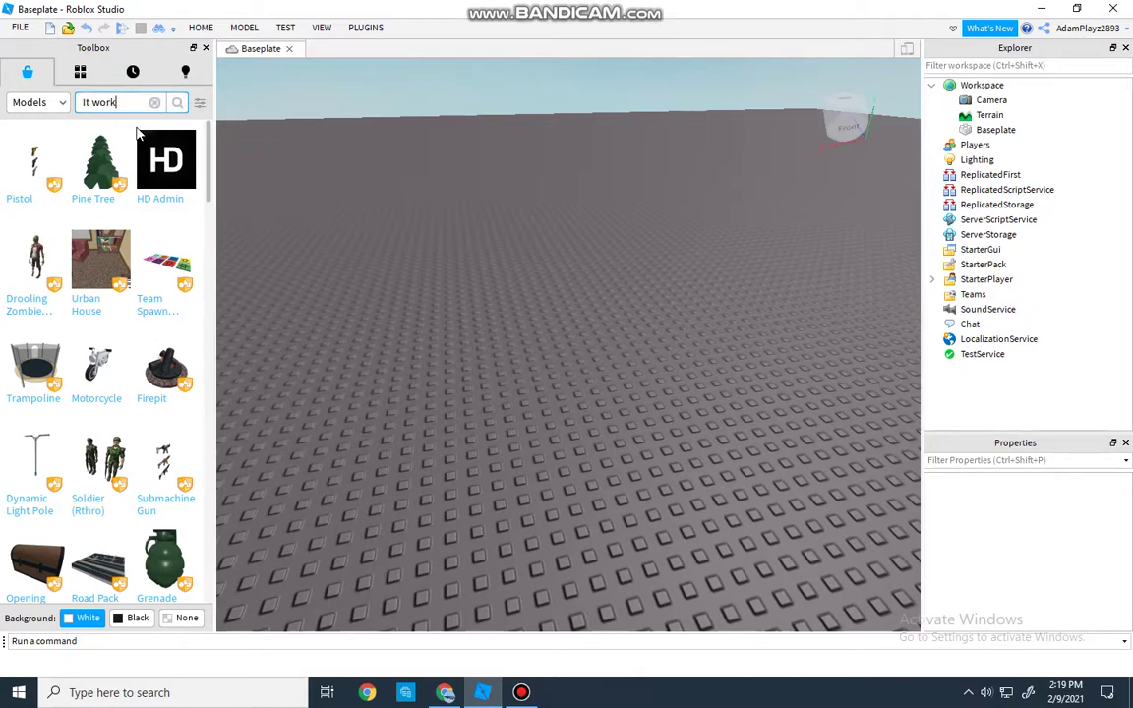
pyautogui.click(154, 103)
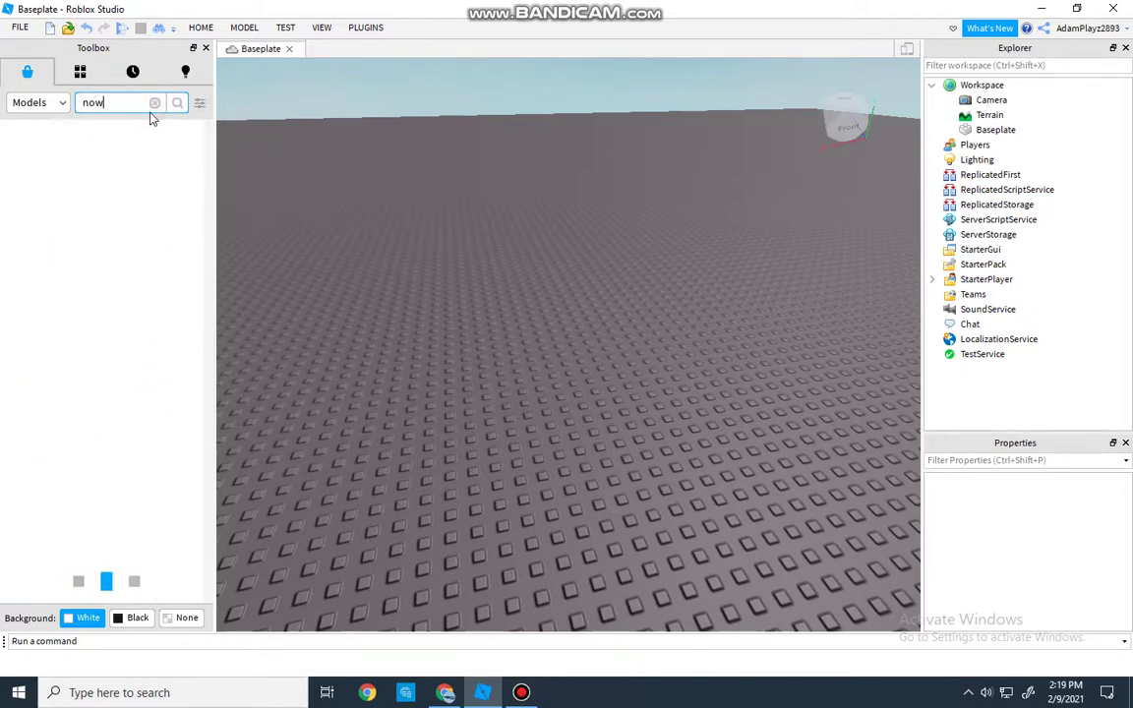
pyautogui.click(155, 103)
pyautogui.write('insert a pa')
pyautogui.click(157, 105)
pyautogui.moveTo(408, 162); pyautogui.dragTo(409, 163, button='right')
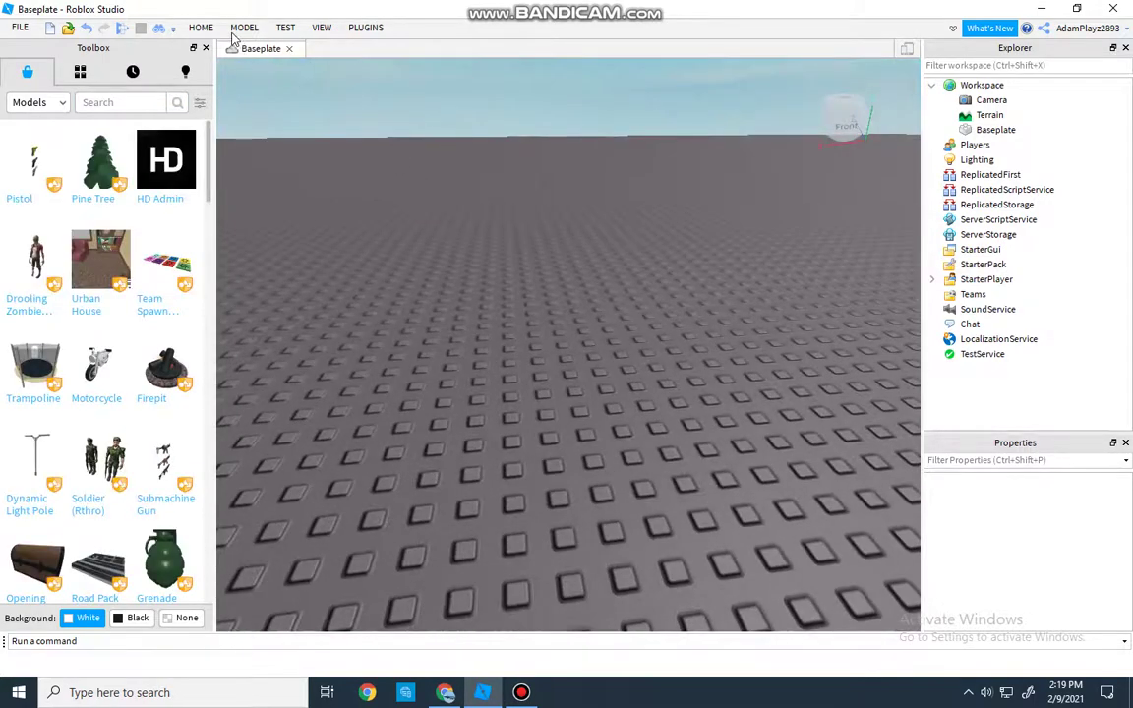
pyautogui.click(205, 27)
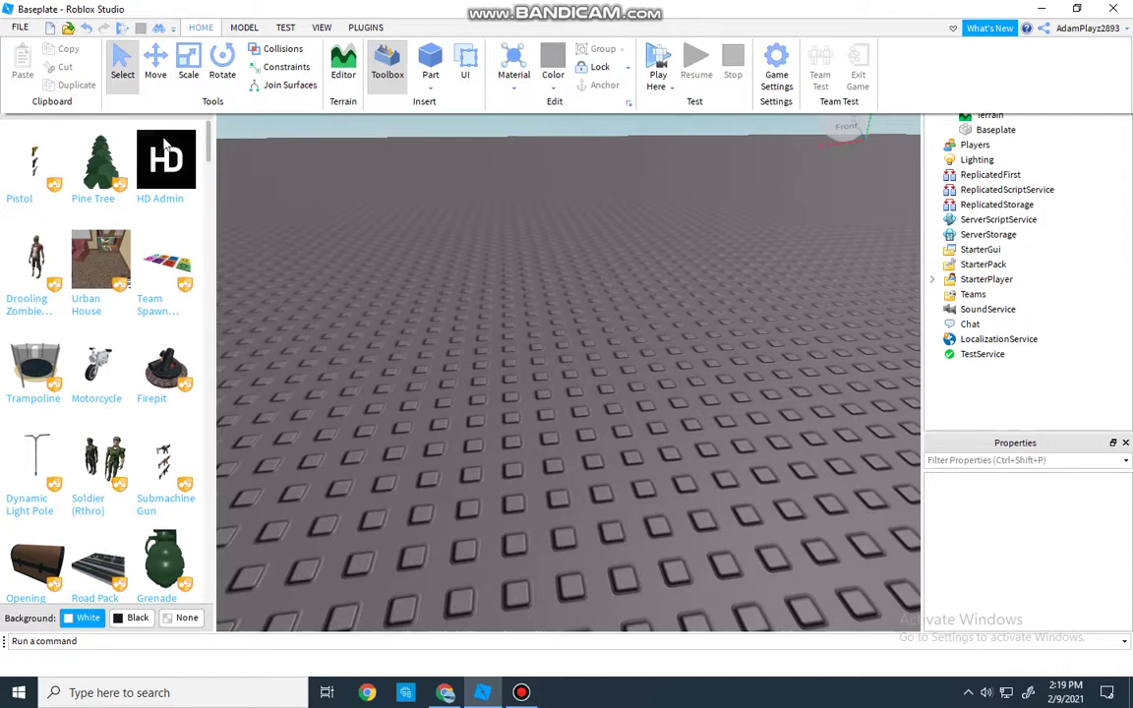
pyautogui.click(105, 104)
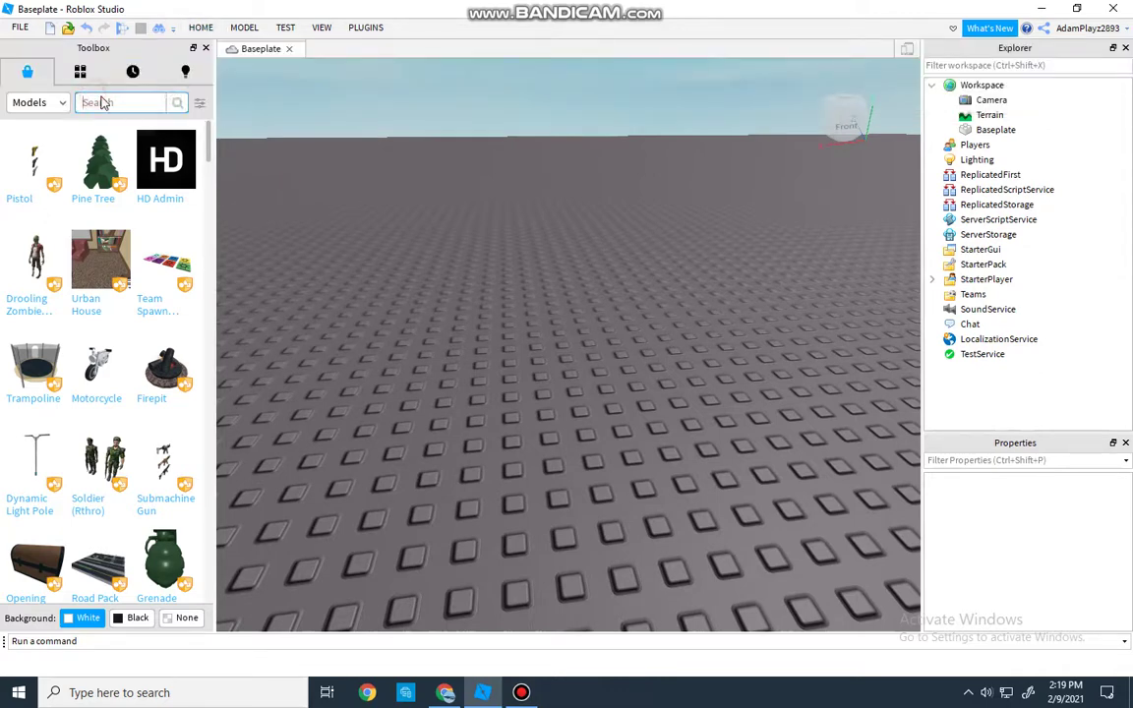
pyautogui.write('it is like yo')
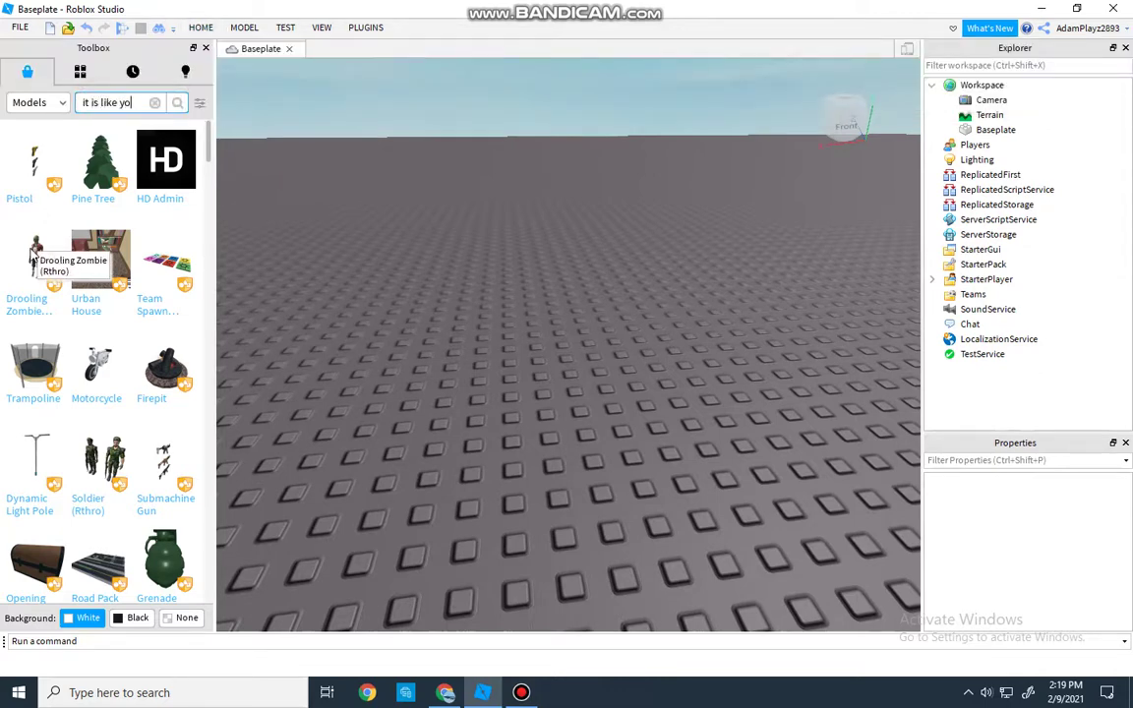
pyautogui.write(' TV')
pyautogui.click(157, 103)
pyautogui.moveTo(367, 184); pyautogui.dragTo(239, 152, button='right')
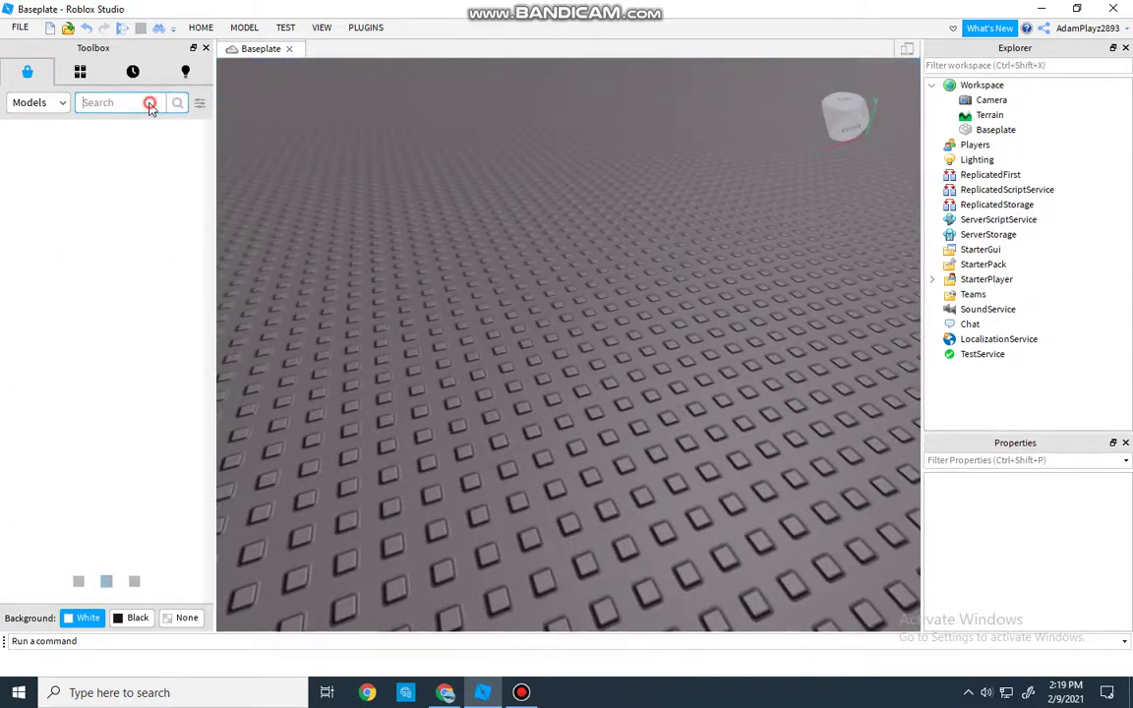
pyautogui.write('It cvan')
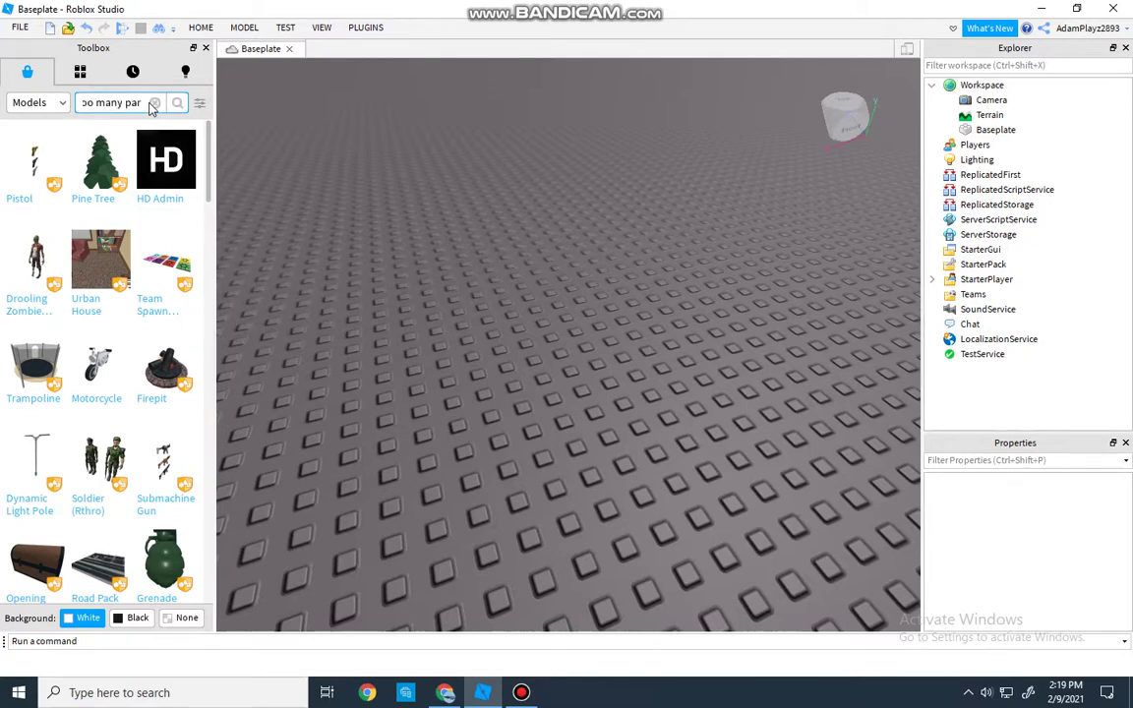
pyautogui.click(155, 103)
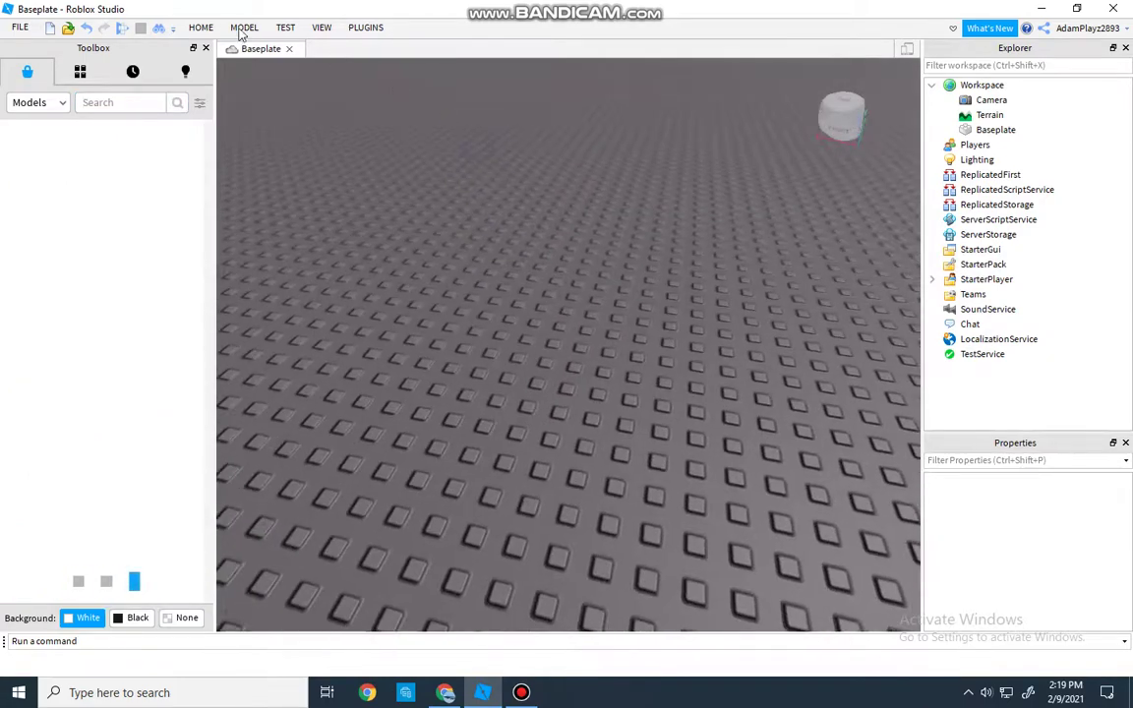
# Insert a block part and reposition it slightly on the baseplate.
pyautogui.click(201, 28)
pyautogui.click(430, 84)
pyautogui.click(455, 105)
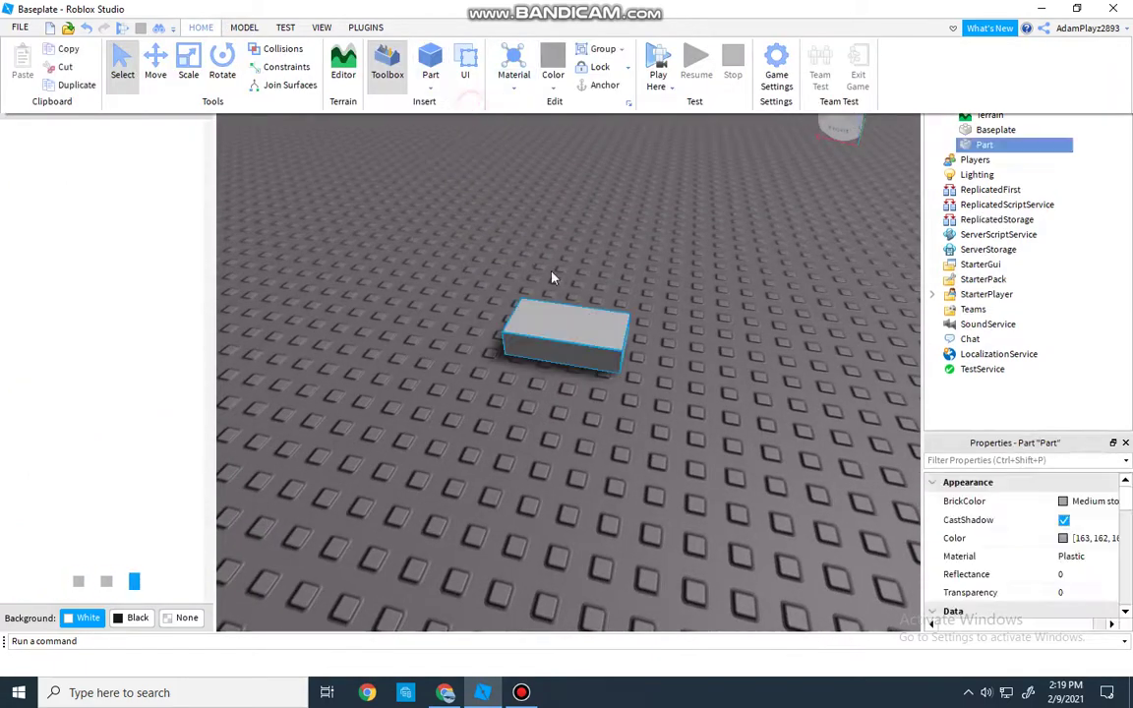
pyautogui.scroll(2, 600, 361)
pyautogui.click(202, 25)
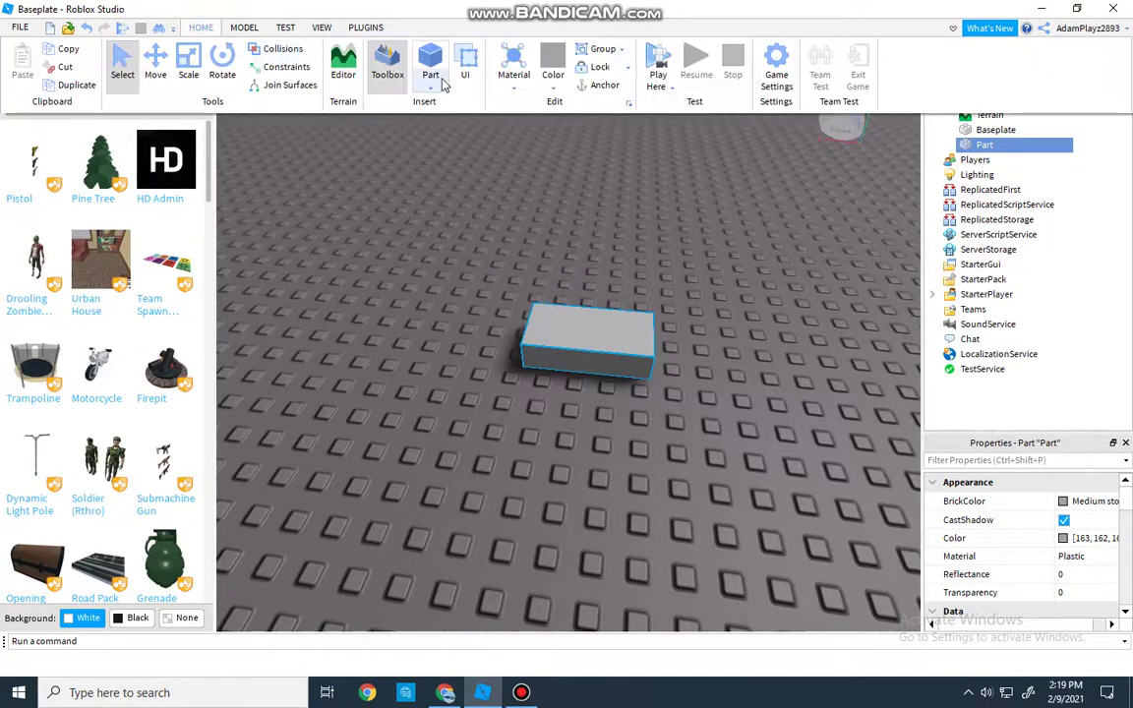
pyautogui.click(615, 92)
pyautogui.moveTo(679, 362); pyautogui.dragTo(674, 355, button='right')
pyautogui.click(572, 357)
pyautogui.moveTo(573, 357); pyautogui.dragTo(627, 359)
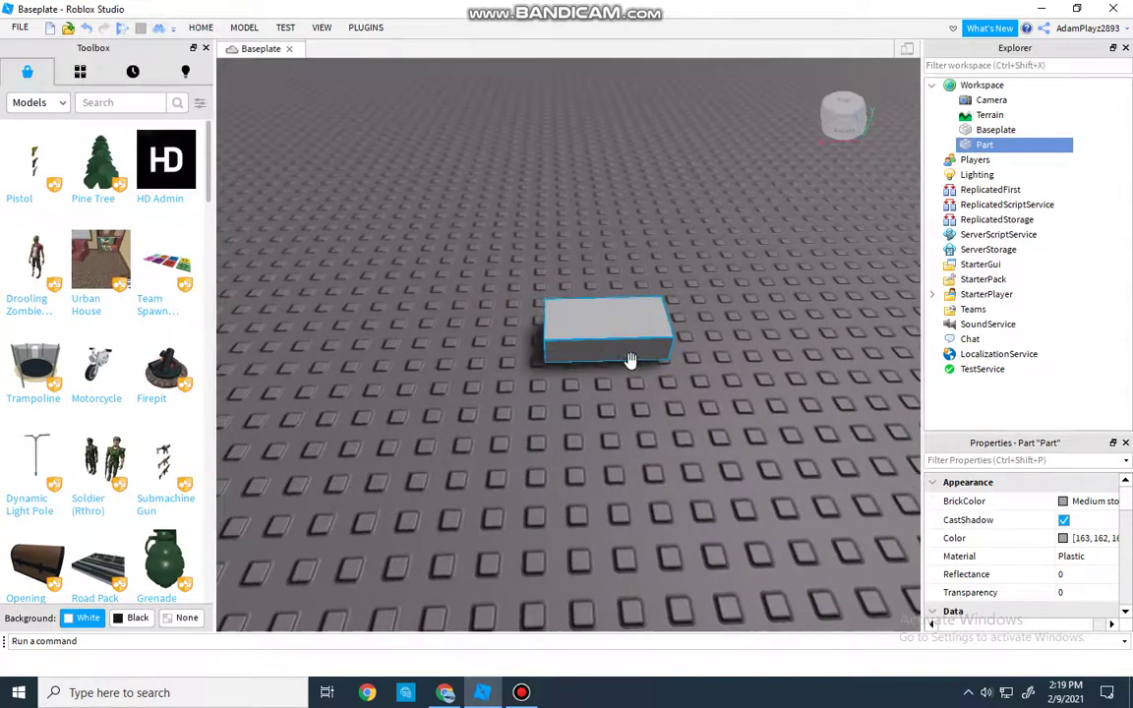
# Duplicate the part and scale the upper copy wider on both ends.
pyautogui.hotkey('ctrl', 'd')
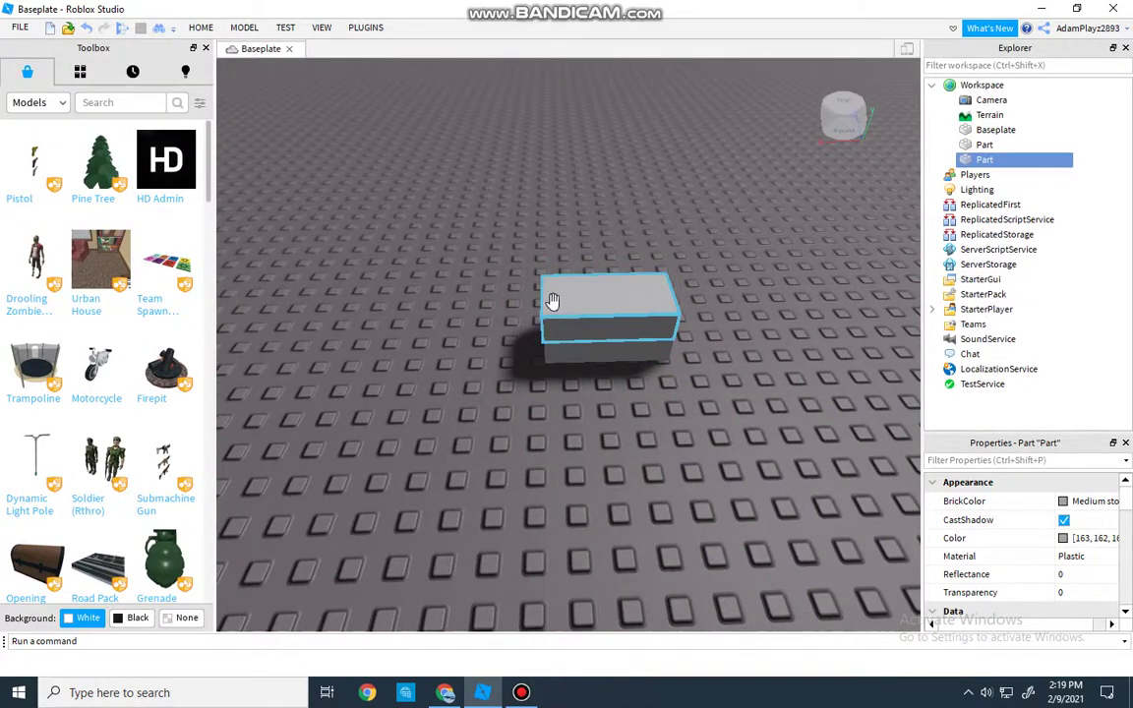
pyautogui.click(200, 27)
pyautogui.click(190, 61)
pyautogui.moveTo(459, 319); pyautogui.dragTo(369, 334)
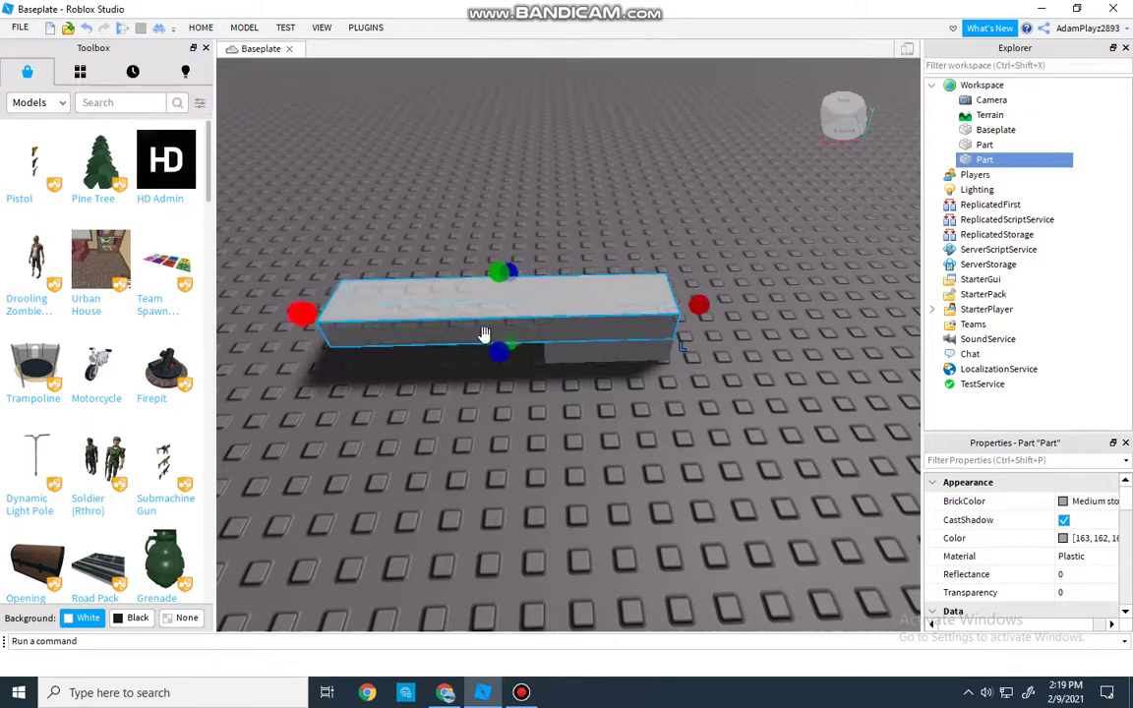
pyautogui.moveTo(706, 306); pyautogui.dragTo(760, 306)
# Scale the widened part upward to form an upright TV panel above the small base block.
pyautogui.press('d')
pyautogui.moveTo(629, 286); pyautogui.dragTo(616, 277, button='right')
pyautogui.press('s')
pyautogui.moveTo(627, 337); pyautogui.dragTo(628, 287)
pyautogui.press('s')
pyautogui.moveTo(527, 183); pyautogui.dragTo(521, 173, button='right')
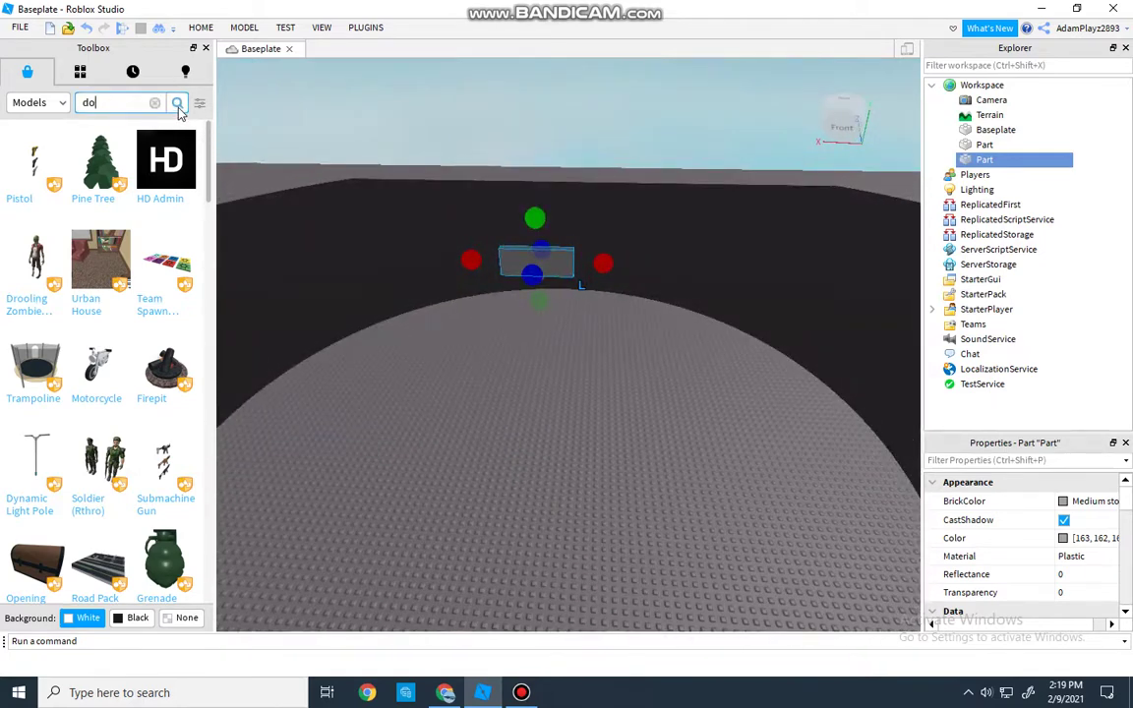
pyautogui.write("don't mind about that g")
pyautogui.write('litch')
pyautogui.click(152, 106)
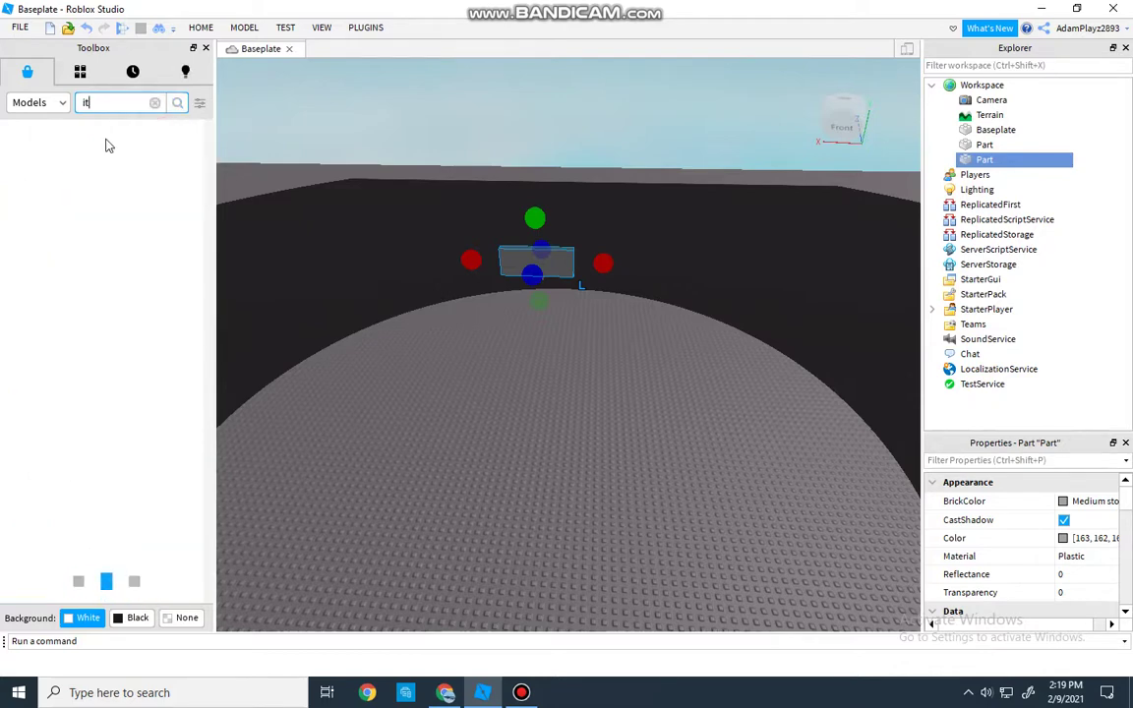
pyautogui.write('happens to me')
pyautogui.click(155, 103)
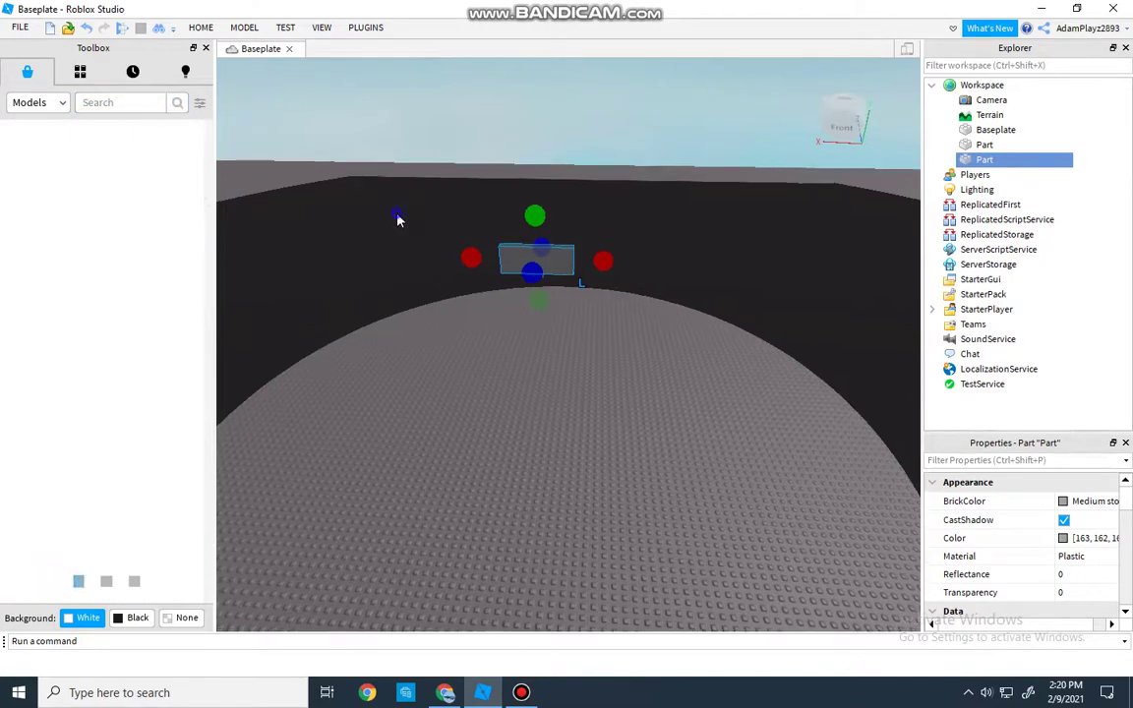
# Extend the top of the upright TV panel slightly higher.
pyautogui.moveTo(398, 221); pyautogui.dragTo(398, 220, button='right')
pyautogui.press('w')
pyautogui.press('w')
pyautogui.press('s')
pyautogui.moveTo(721, 138); pyautogui.dragTo(723, 123)
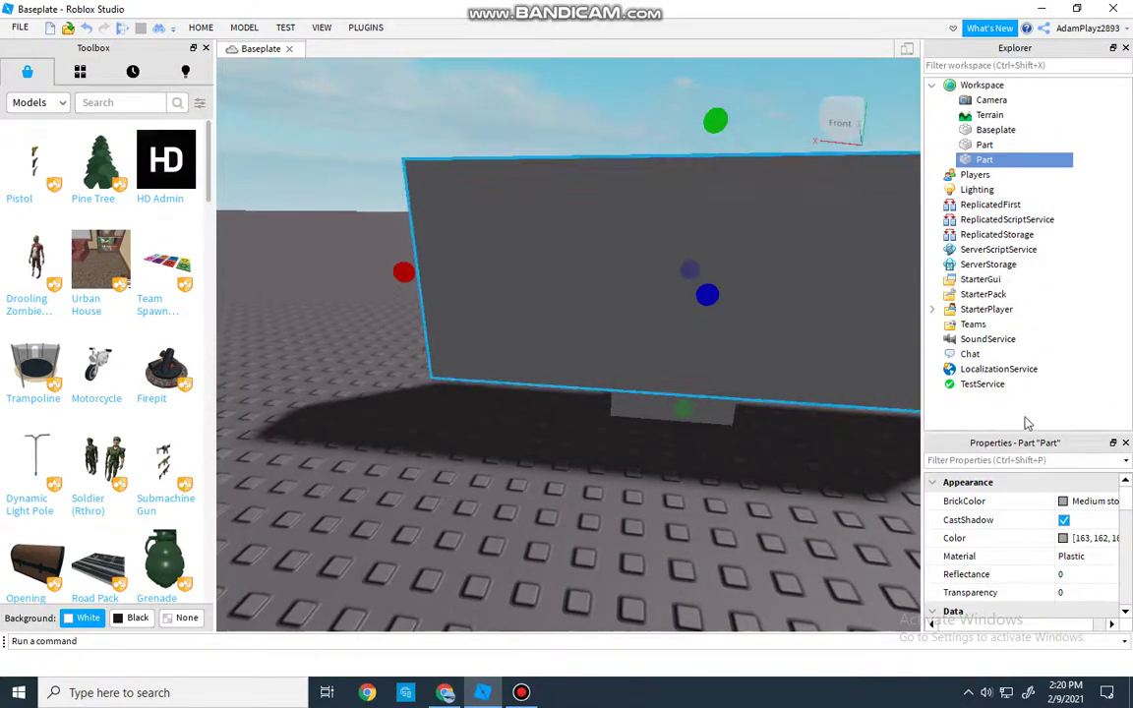
pyautogui.moveTo(682, 335); pyautogui.dragTo(681, 335, button='right')
pyautogui.press('s')
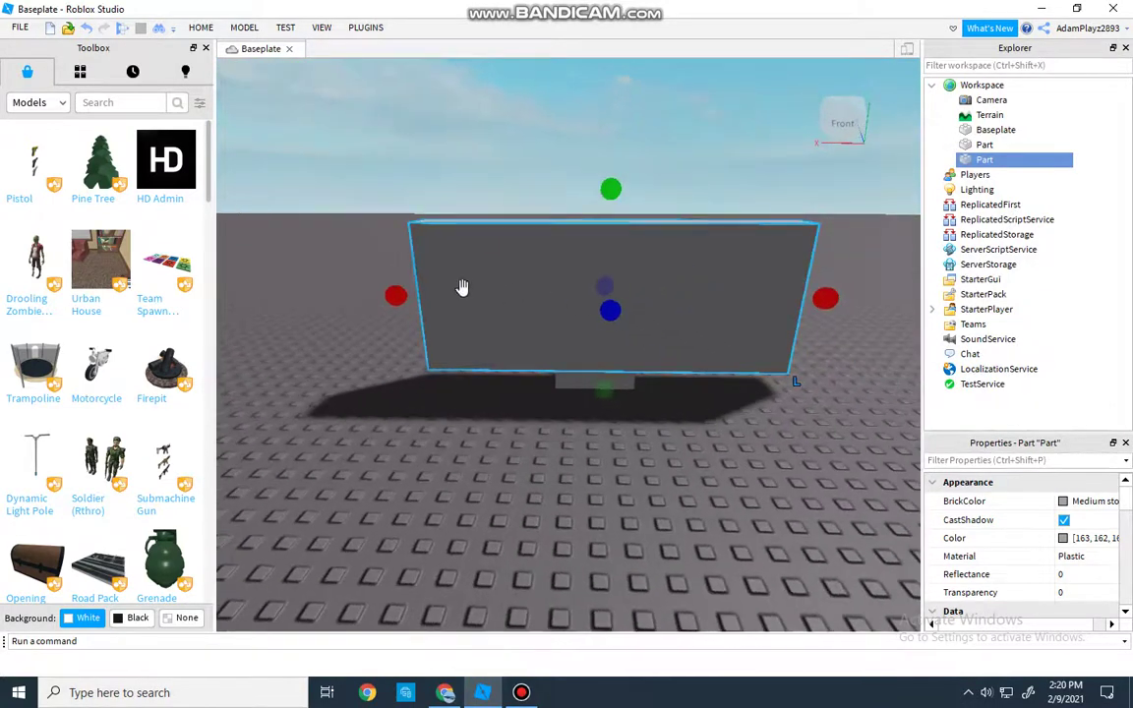
# Duplicate the TV panel and scale the copy down on all four edges into an inset screen rectangle.
pyautogui.hotkey('ctrl', 'd')
pyautogui.moveTo(394, 295); pyautogui.dragTo(495, 297)
pyautogui.moveTo(825, 298); pyautogui.dragTo(714, 285)
pyautogui.moveTo(604, 188); pyautogui.dragTo(613, 241)
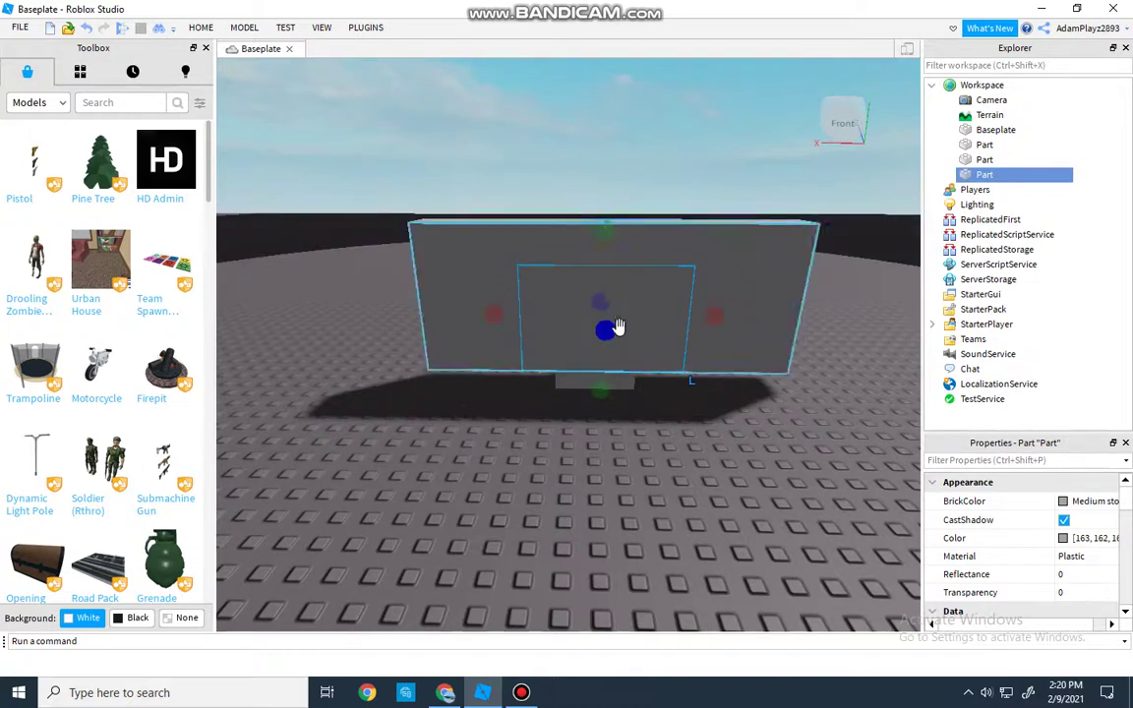
pyautogui.moveTo(605, 394); pyautogui.dragTo(607, 371)
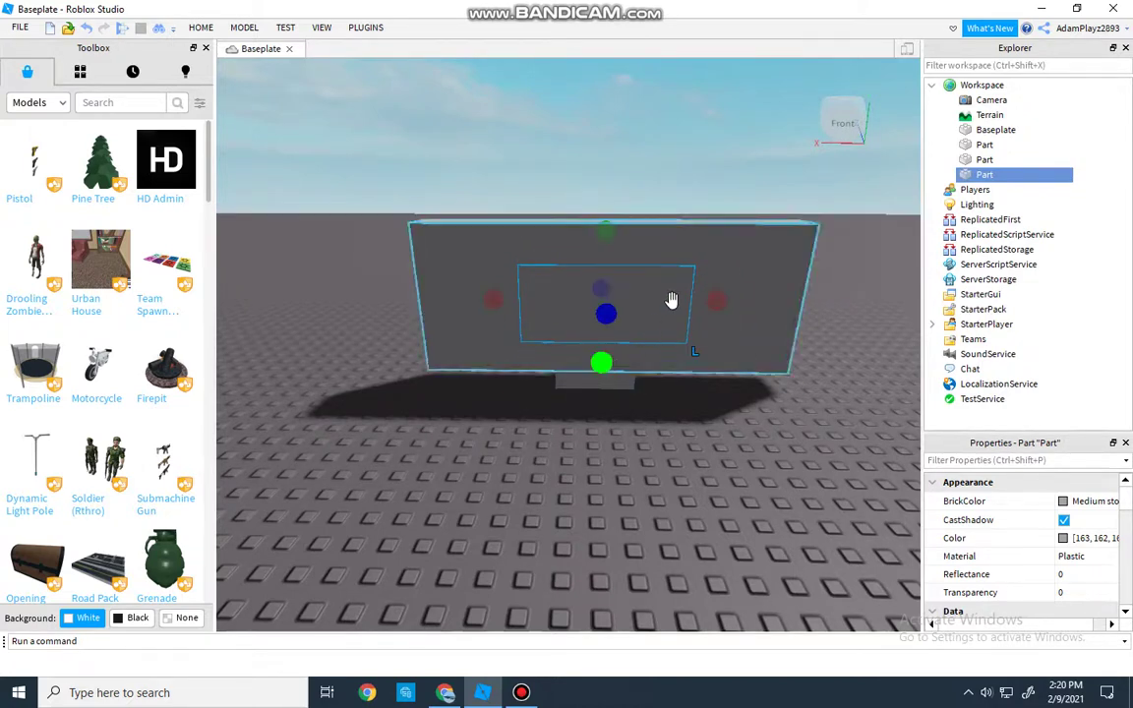
pyautogui.moveTo(604, 230); pyautogui.dragTo(606, 212)
pyautogui.moveTo(716, 287); pyautogui.dragTo(759, 295)
pyautogui.moveTo(493, 293); pyautogui.dragTo(454, 292)
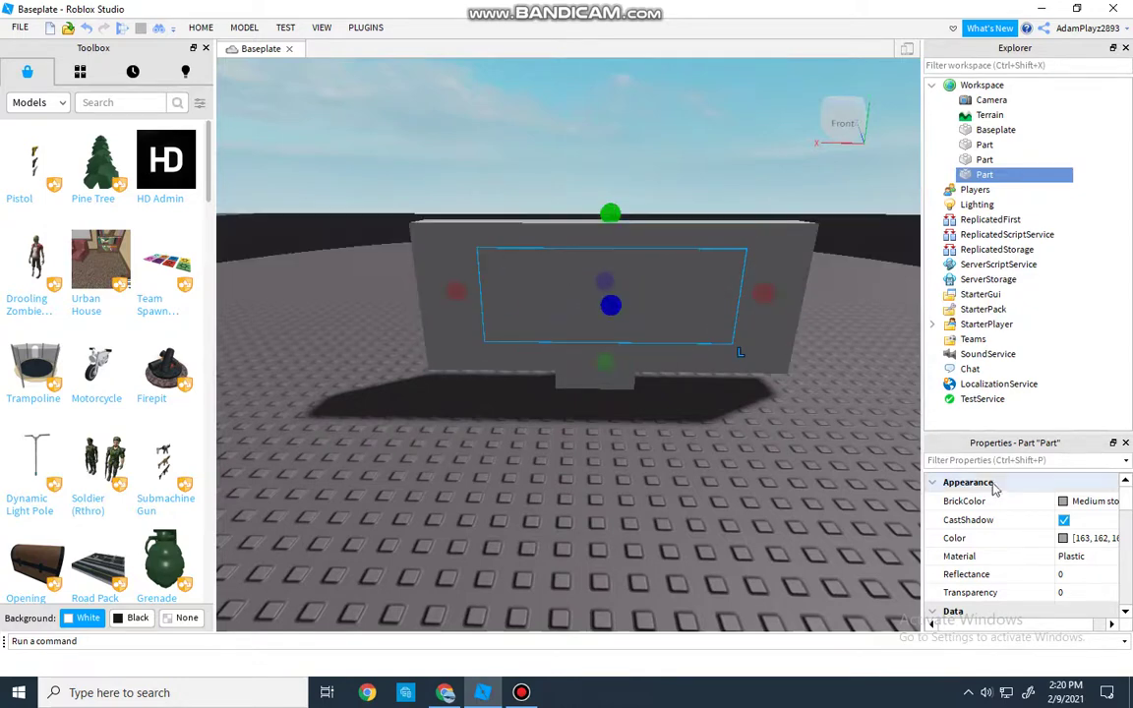
# Set the BrickColor of the inset screen part to Black.
pyautogui.click(1081, 500)
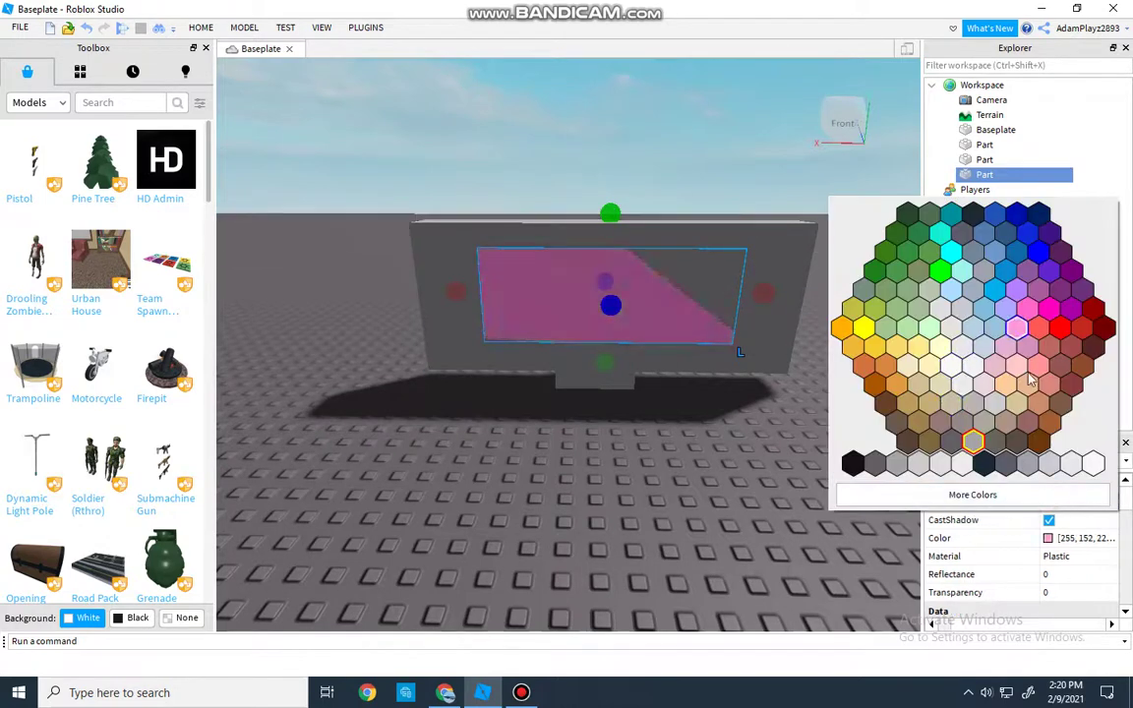
pyautogui.click(992, 466)
pyautogui.moveTo(793, 383); pyautogui.dragTo(791, 378, button='right')
pyautogui.scroll(3, 791, 378)
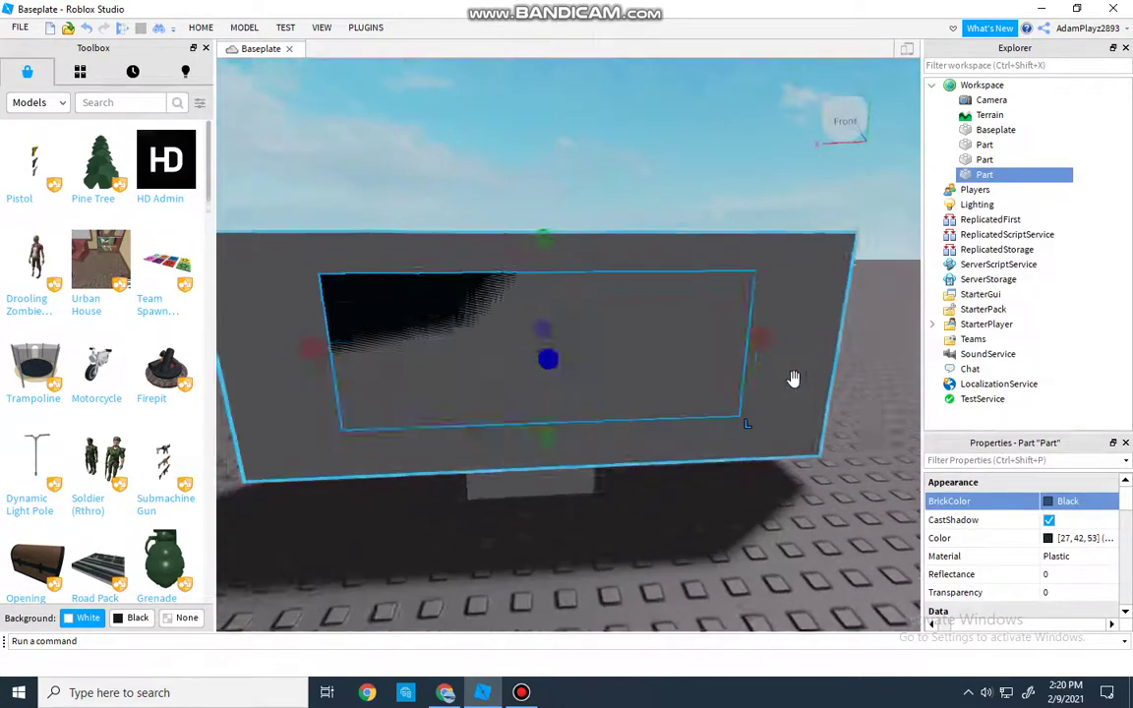
# Move the black screen part slightly forward so it sits in front of the grey TV panel.
pyautogui.scroll(-2, 672, 301)
pyautogui.click(200, 27)
pyautogui.click(147, 49)
pyautogui.moveTo(514, 350); pyautogui.dragTo(510, 349)
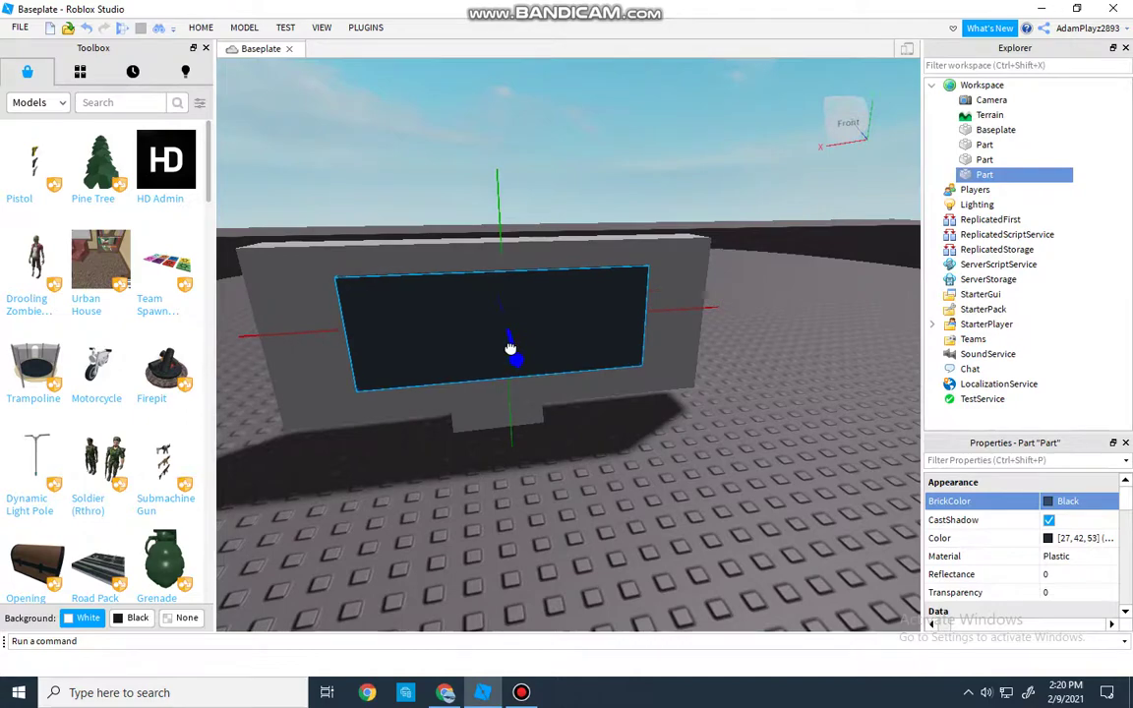
pyautogui.moveTo(508, 348); pyautogui.dragTo(507, 347, button='right')
pyautogui.press('w')
pyautogui.press('d')
pyautogui.press('s')
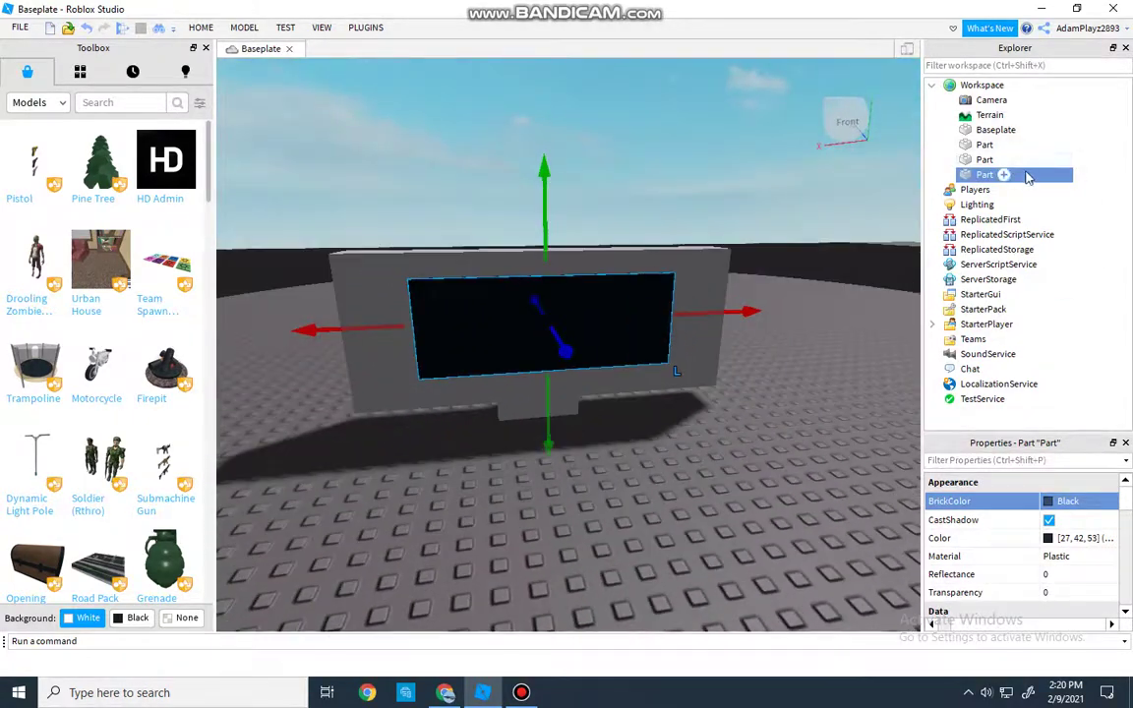
# Group the three parts into one model and name it TV.
pyautogui.click(1079, 178)
pyautogui.keyDown('shift'); pyautogui.click(988, 144); pyautogui.keyUp('shift')
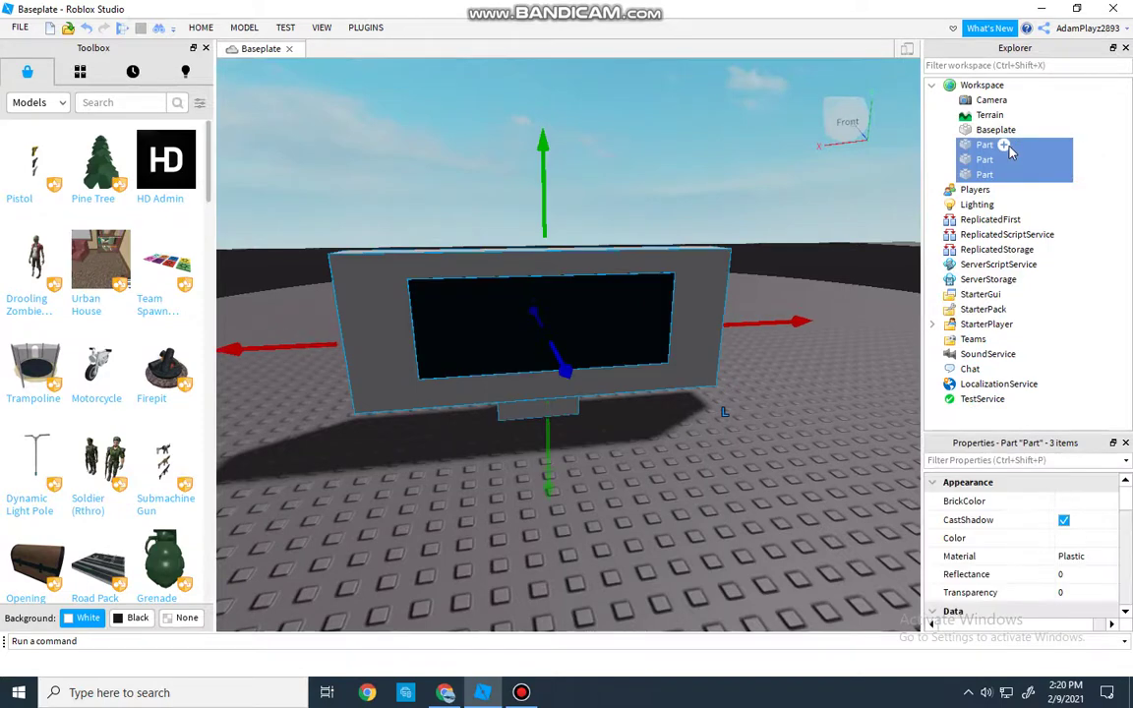
pyautogui.hotkey('ctrl', 'g')
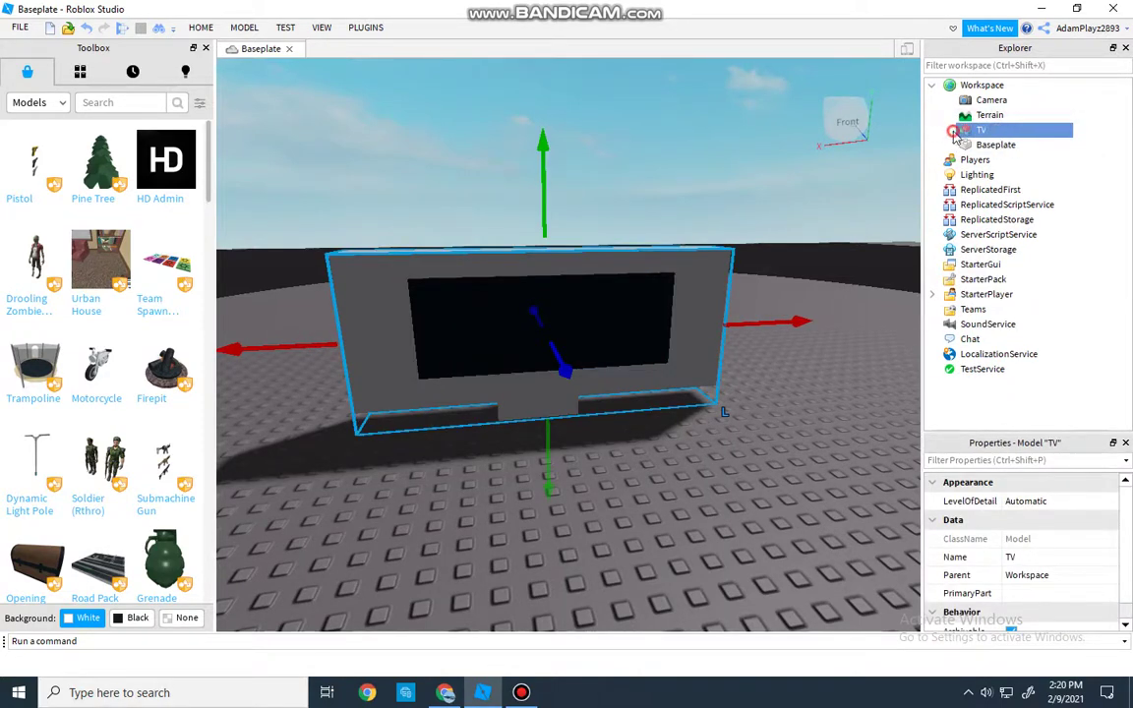
pyautogui.press('Return')
# Insert a SurfaceGui into the black screen part of the TV model.
pyautogui.click(1000, 174)
pyautogui.moveTo(803, 222); pyautogui.dragTo(773, 251, button='right')
pyautogui.press('s')
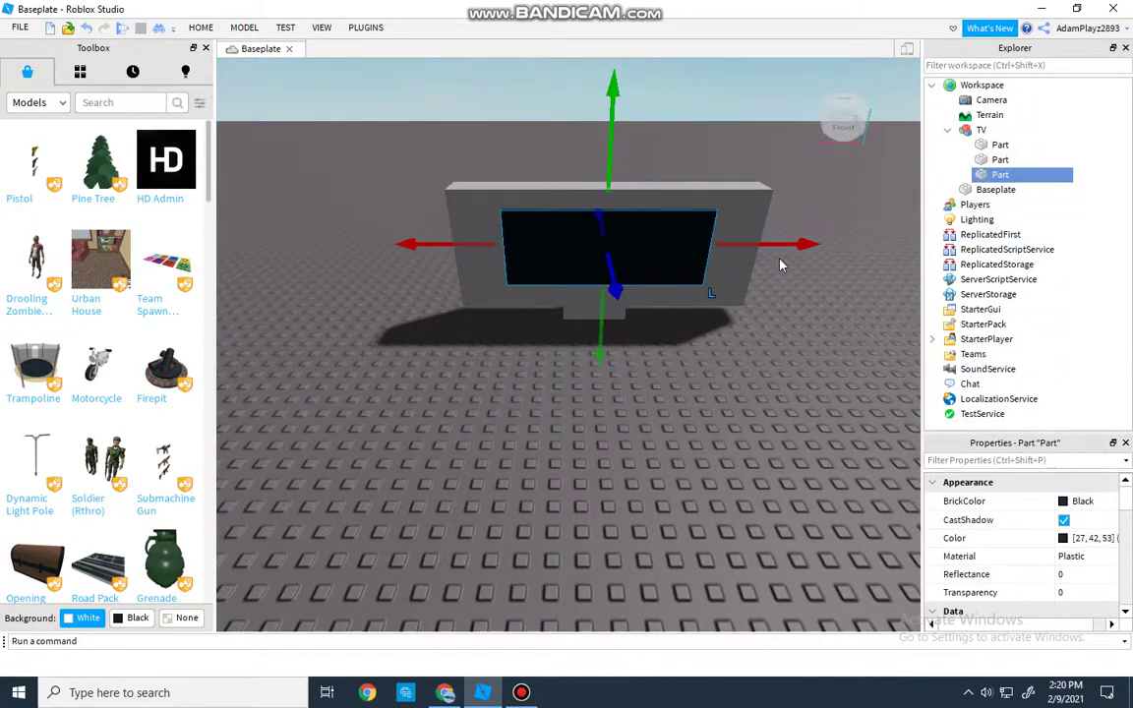
pyautogui.click(1019, 174)
pyautogui.write('su')
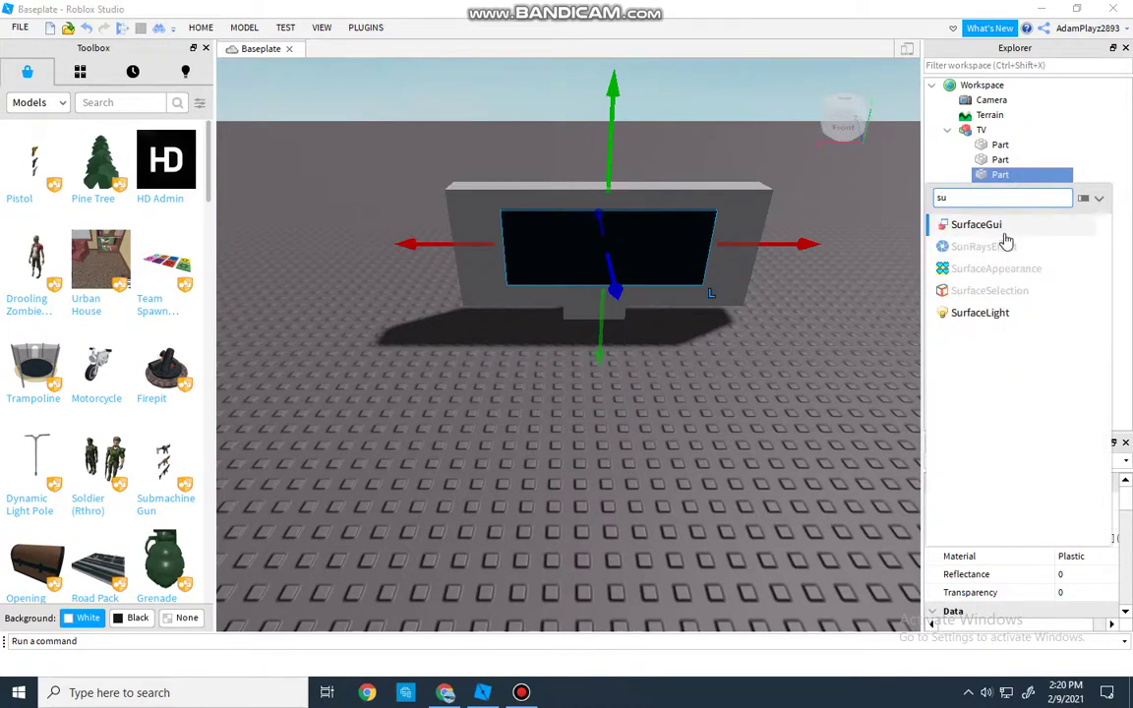
pyautogui.click(1001, 231)
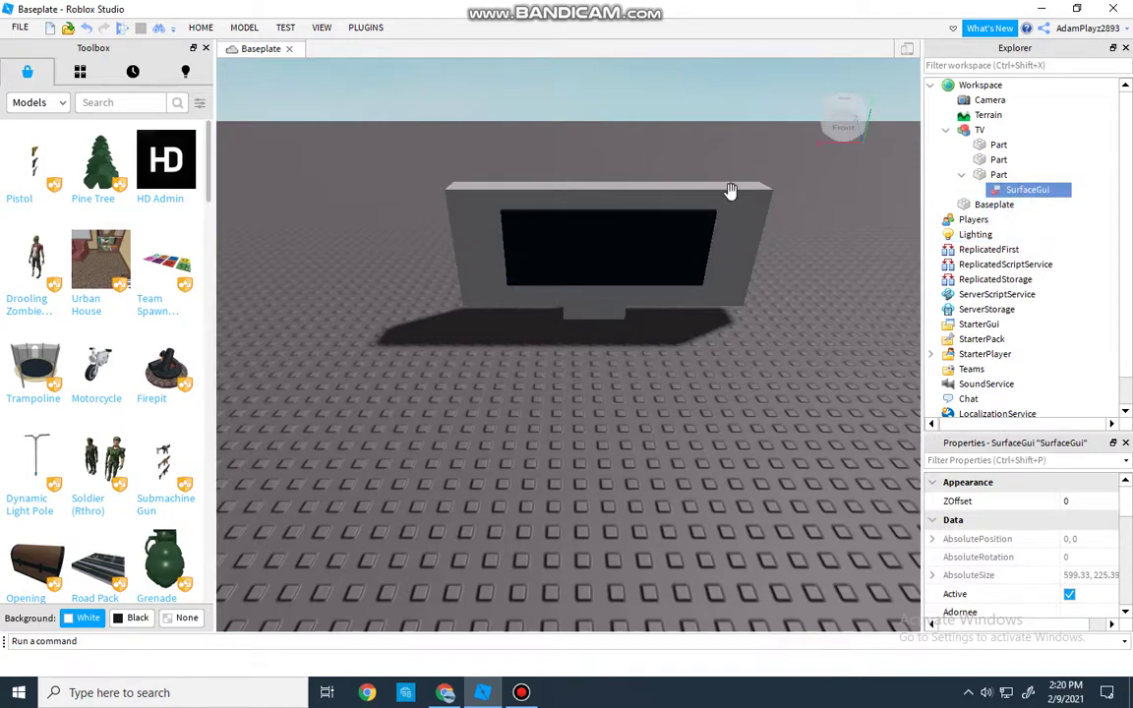
# Insert the Pizza Ad video from the toolbox's Videos category into the SurfaceGui on the TV screen.
pyautogui.click(37, 102)
pyautogui.click(30, 181)
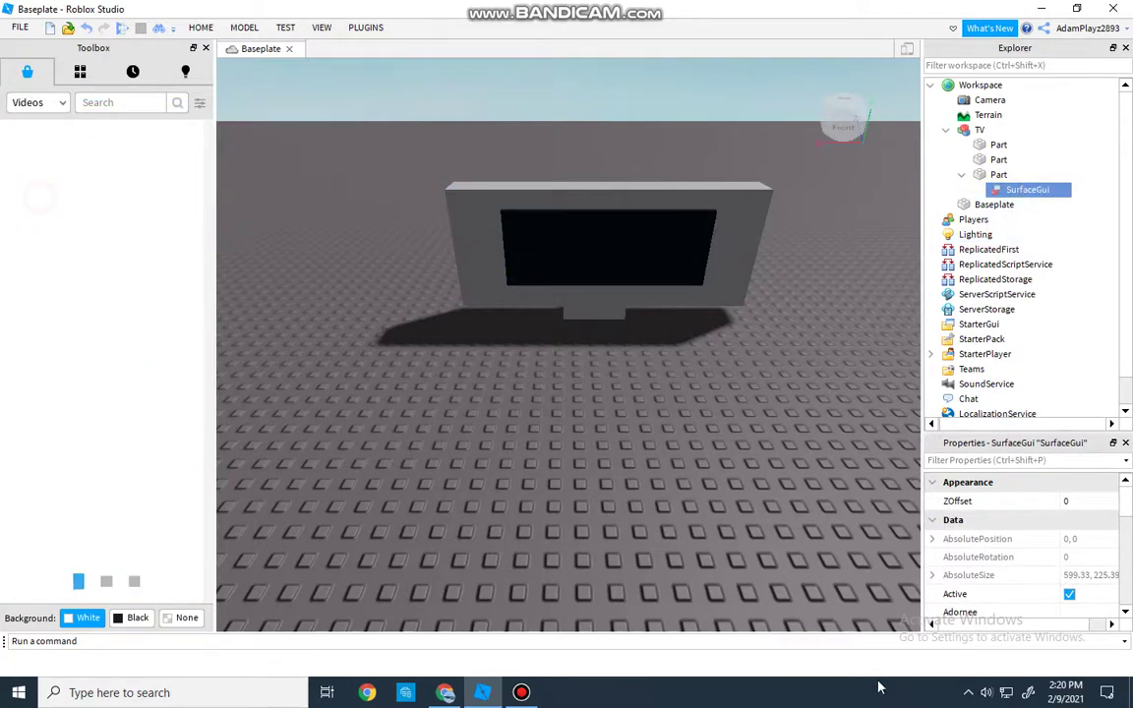
pyautogui.click(521, 690)
pyautogui.click(521, 691)
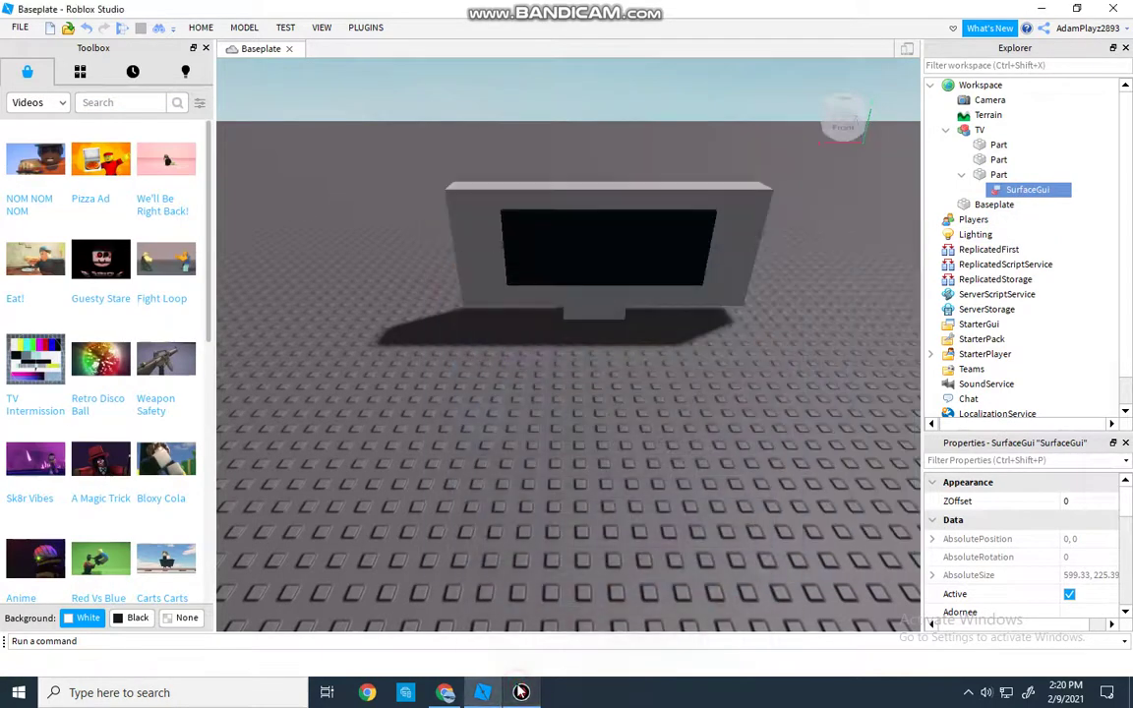
pyautogui.click(87, 175)
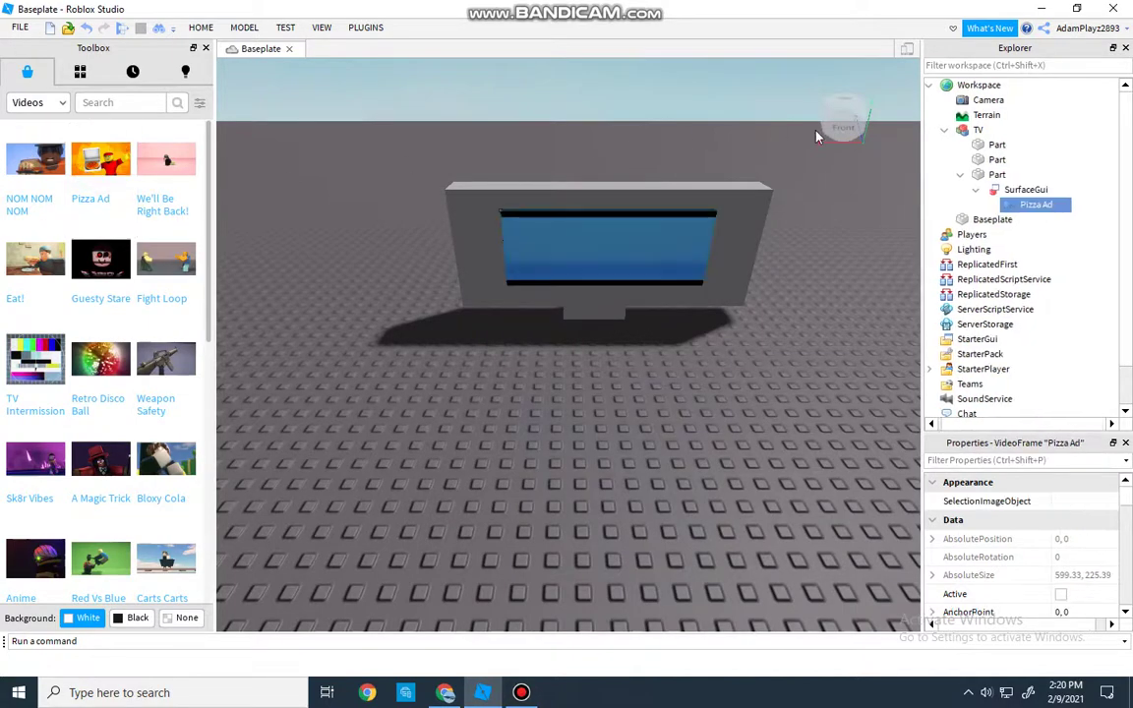
pyautogui.moveTo(801, 194); pyautogui.dragTo(796, 195, button='right')
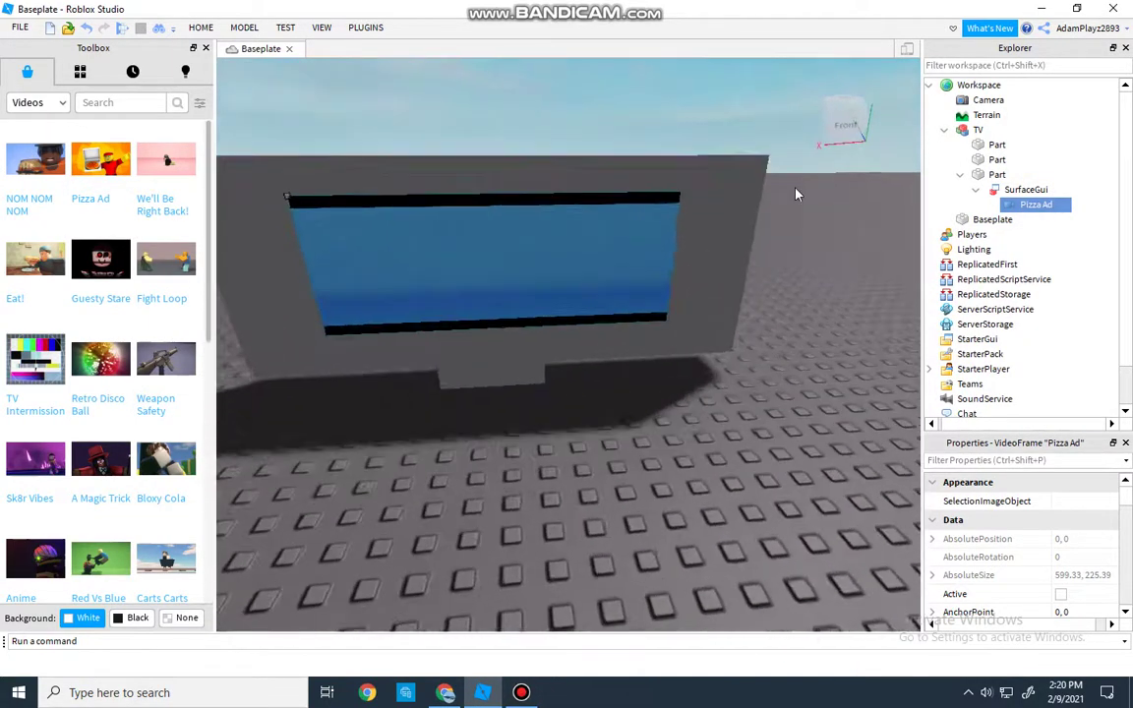
# Switch to the browser, pause the YouTube music video, and return to Roblox Studio.
pyautogui.click(447, 691)
pyautogui.click(456, 198)
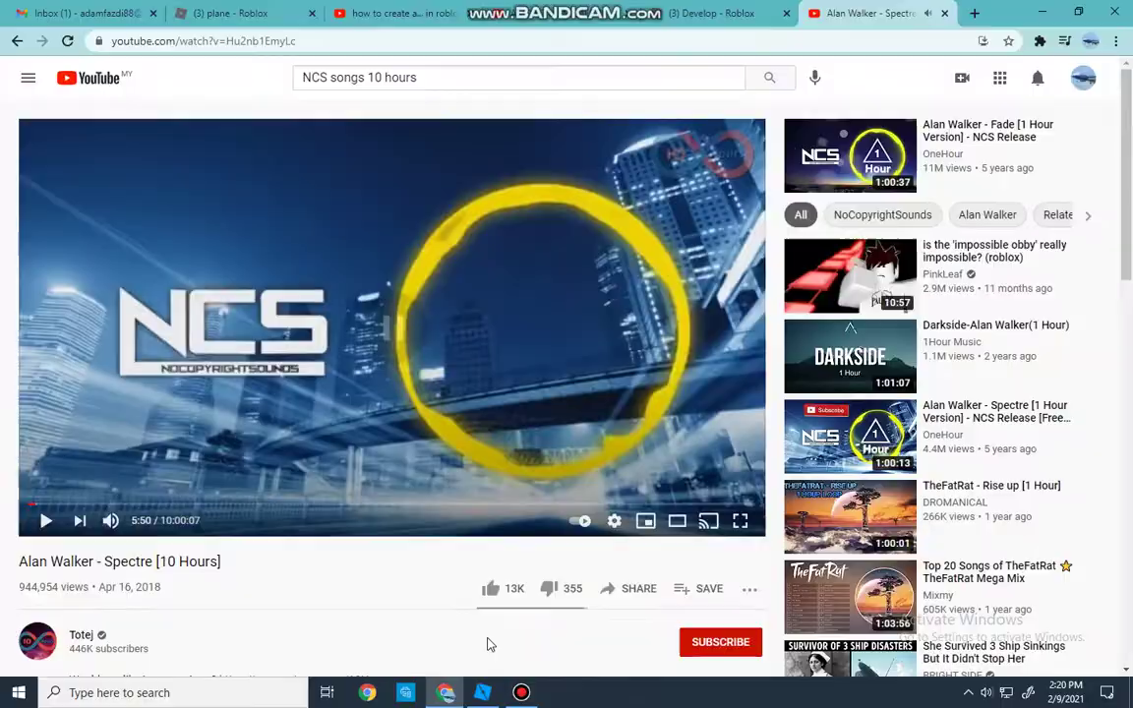
pyautogui.click(485, 692)
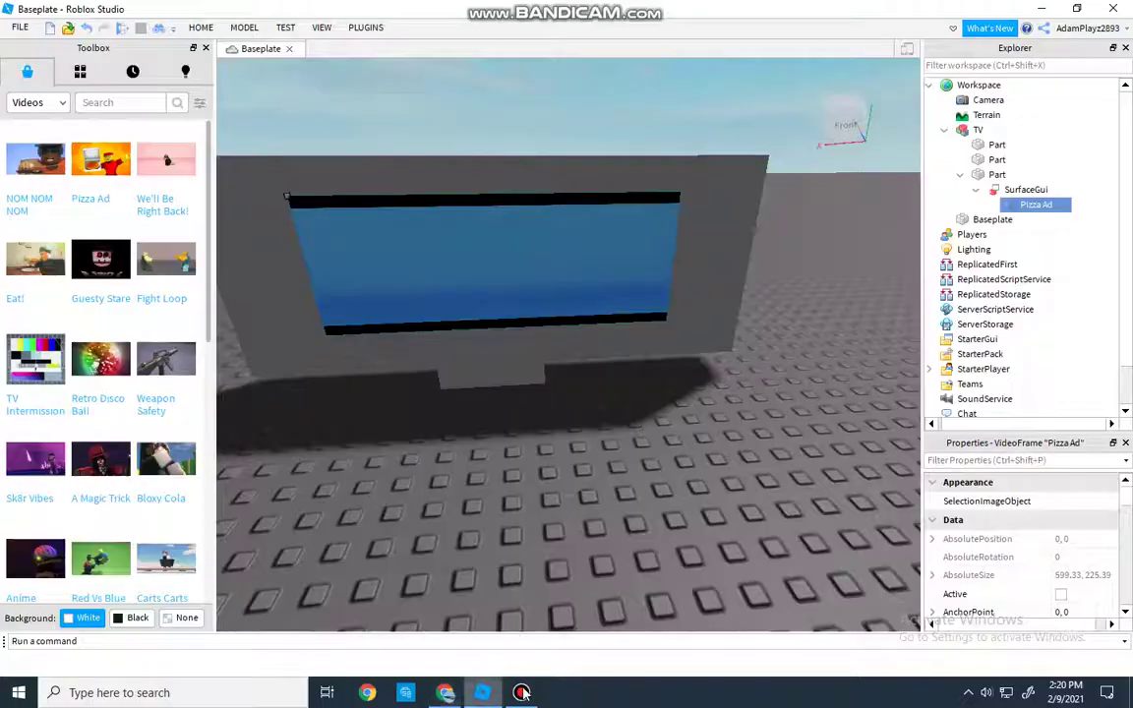
# Filter the Pizza Ad properties by vol, set Volume to 100, and clear the filter.
pyautogui.click(1058, 459)
pyautogui.write('vol')
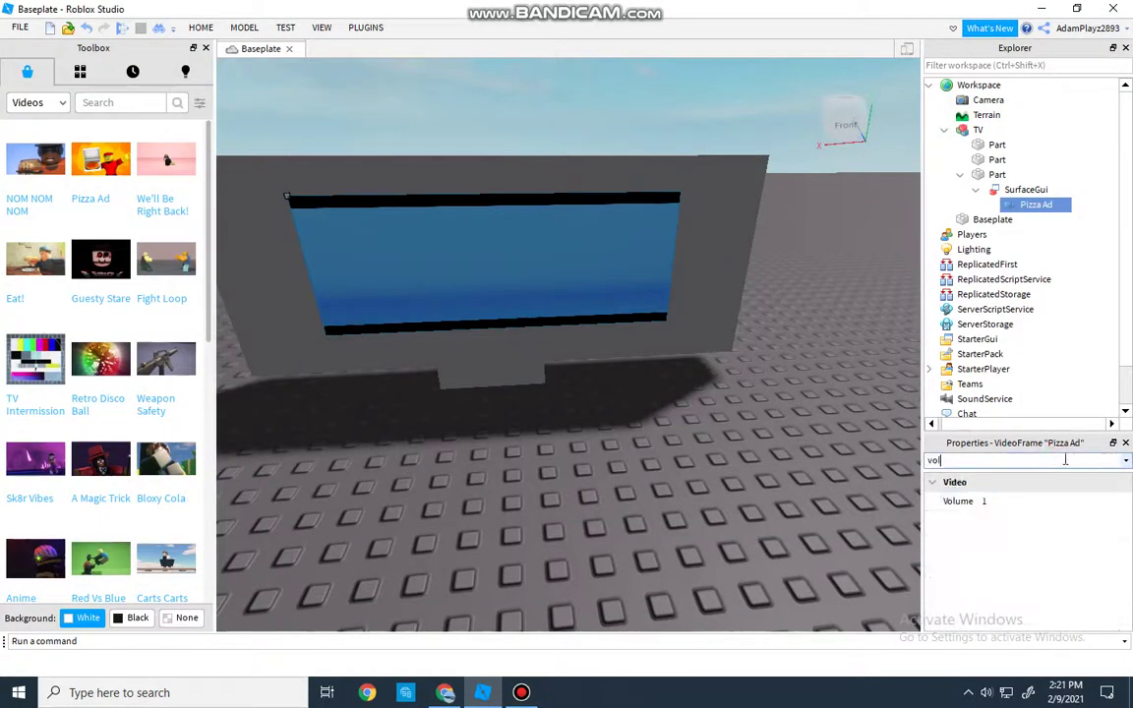
pyautogui.click(1020, 499)
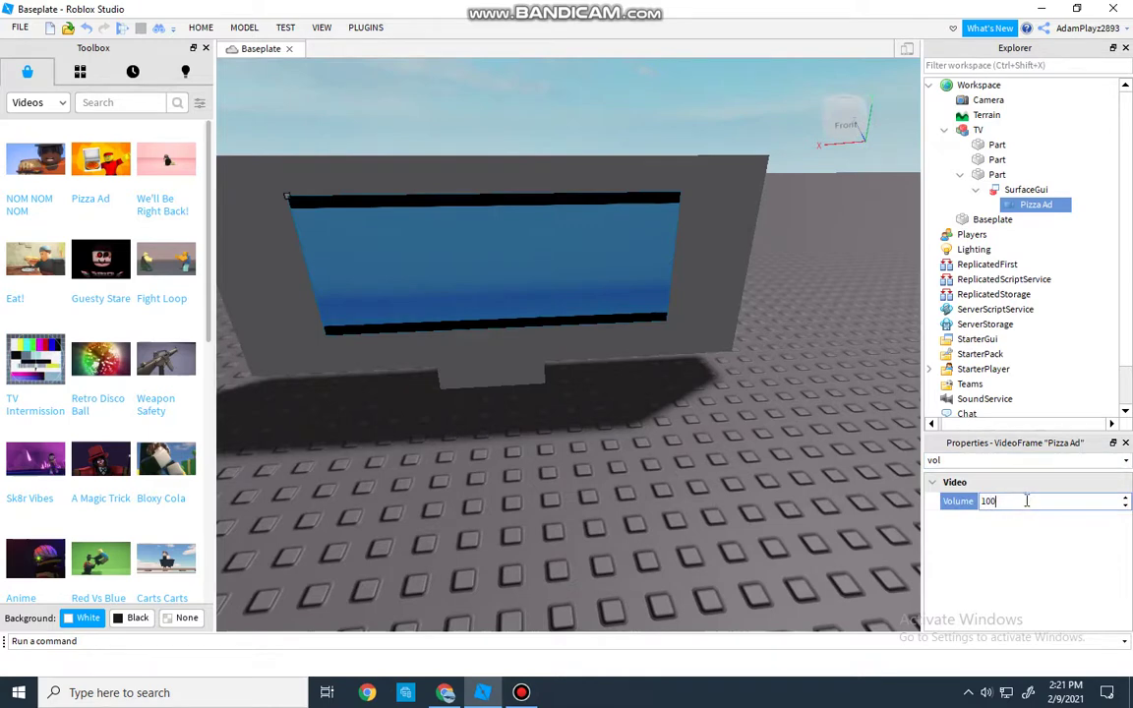
pyautogui.press('Return')
pyautogui.moveTo(1038, 460); pyautogui.dragTo(834, 469)
pyautogui.press('BackSpace')
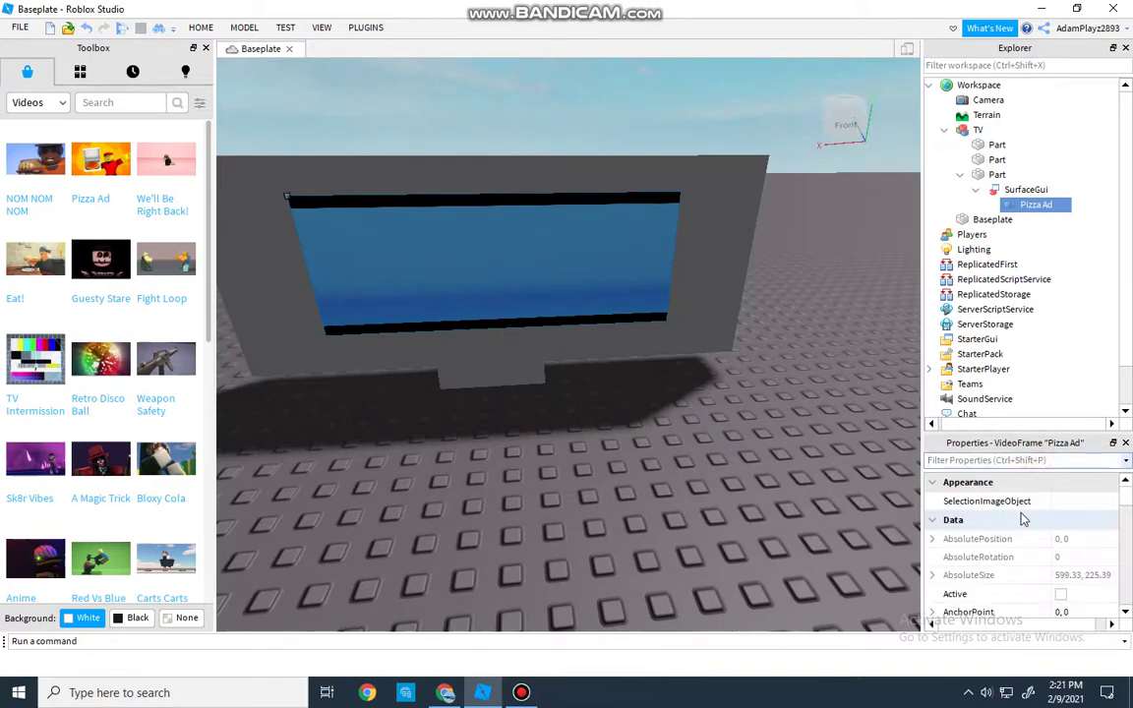
# Look through the Pizza Ad video's properties and inspect the TV screen from nearer and farther viewpoints.
pyautogui.scroll(-5, 1022, 518)
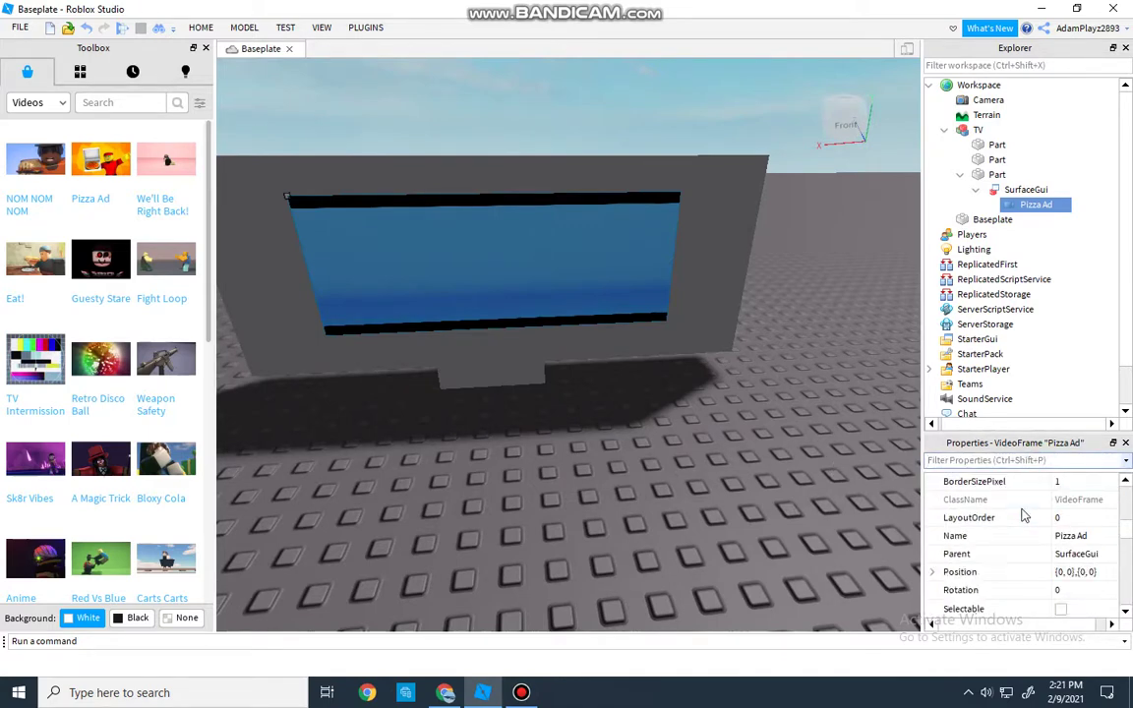
pyautogui.scroll(-3, 1023, 518)
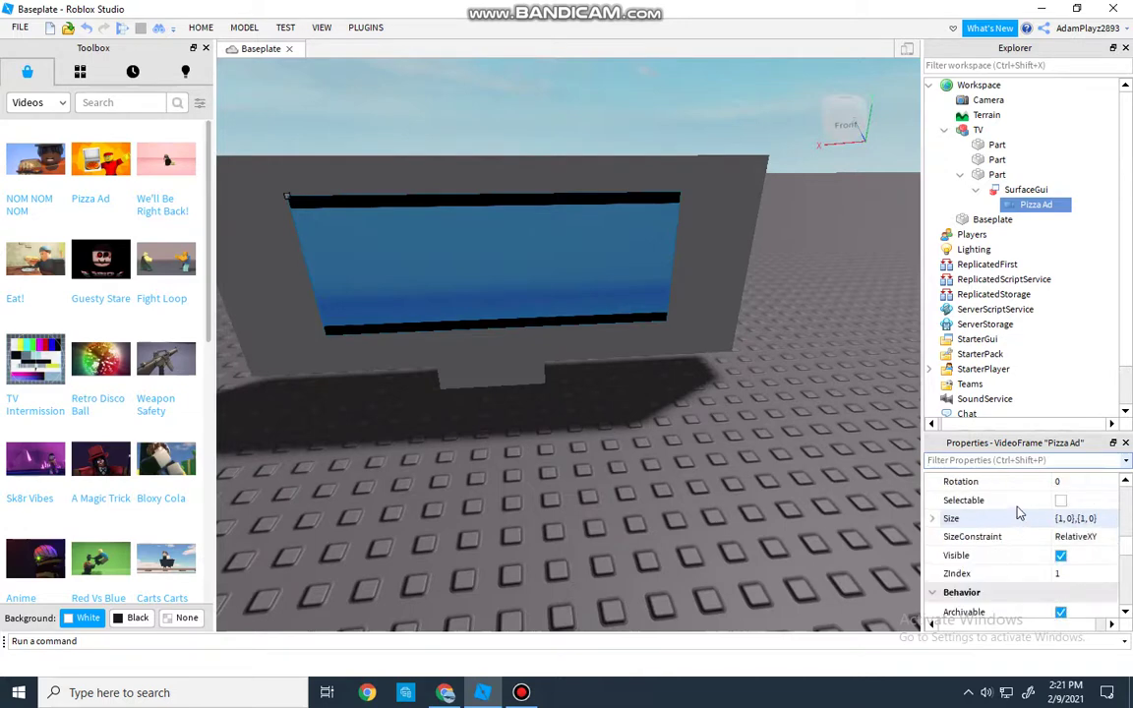
pyautogui.scroll(1, 1004, 508)
pyautogui.moveTo(732, 484); pyautogui.dragTo(731, 483, button='right')
pyautogui.scroll(3, 730, 483)
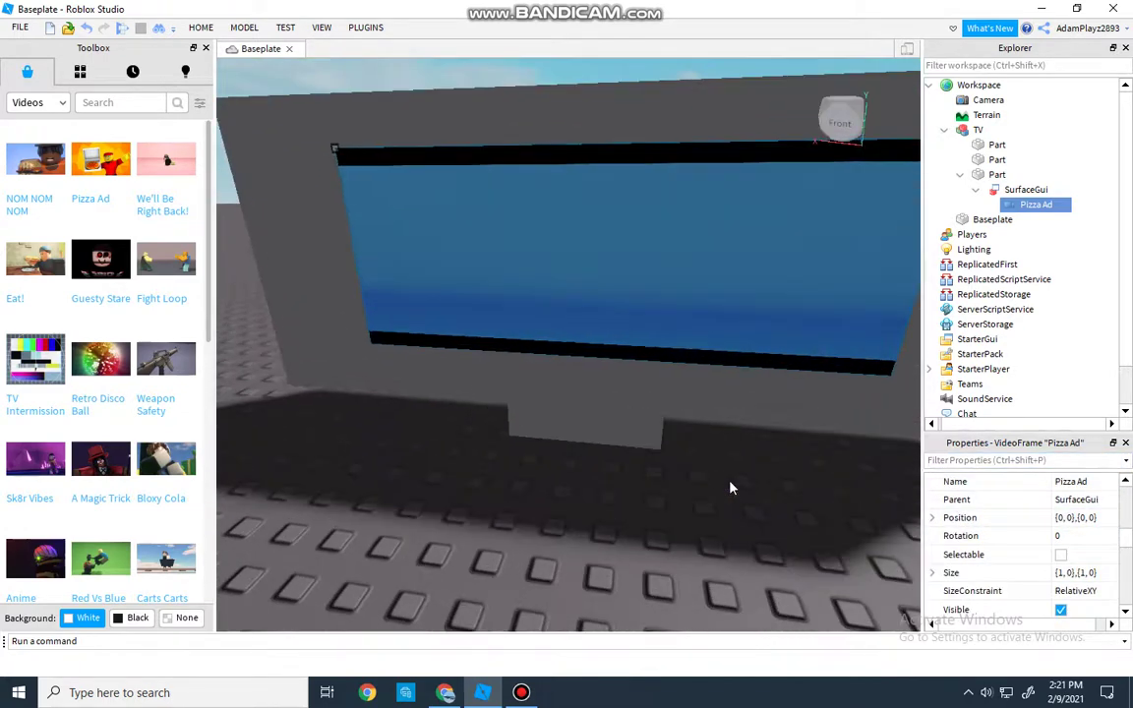
pyautogui.scroll(-4, 729, 488)
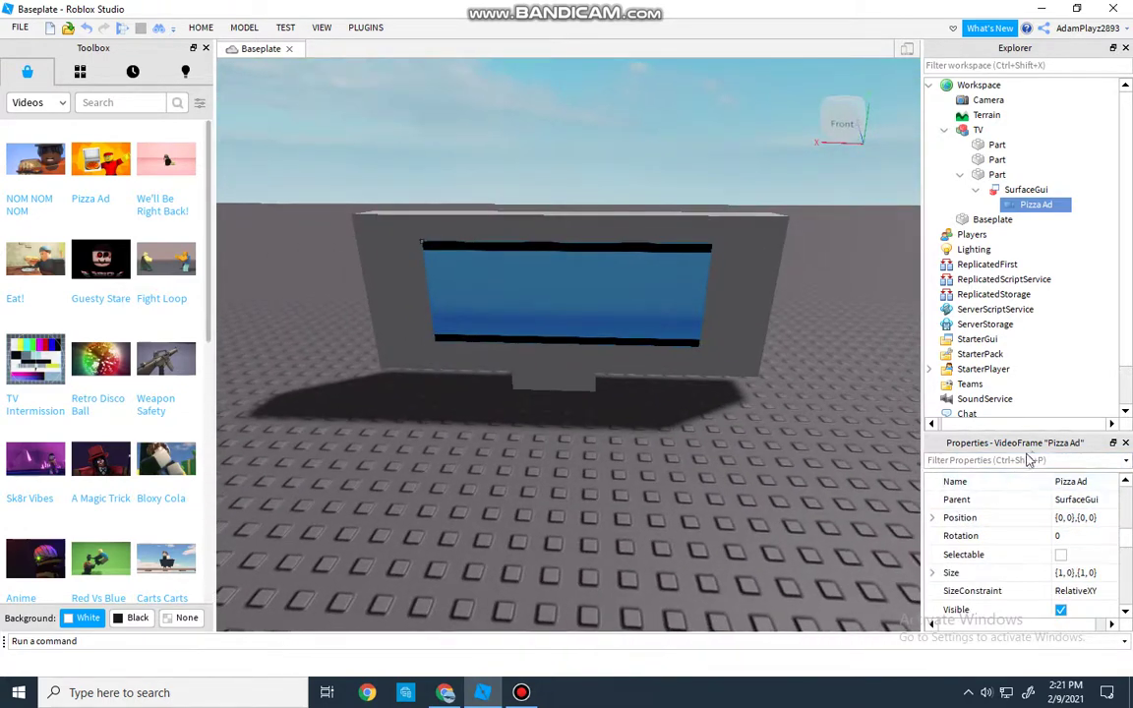
pyautogui.scroll(4, 711, 415)
pyautogui.moveTo(713, 417); pyautogui.dragTo(711, 414, button='right')
pyautogui.scroll(-4, 711, 415)
pyautogui.scroll(-4, 712, 414)
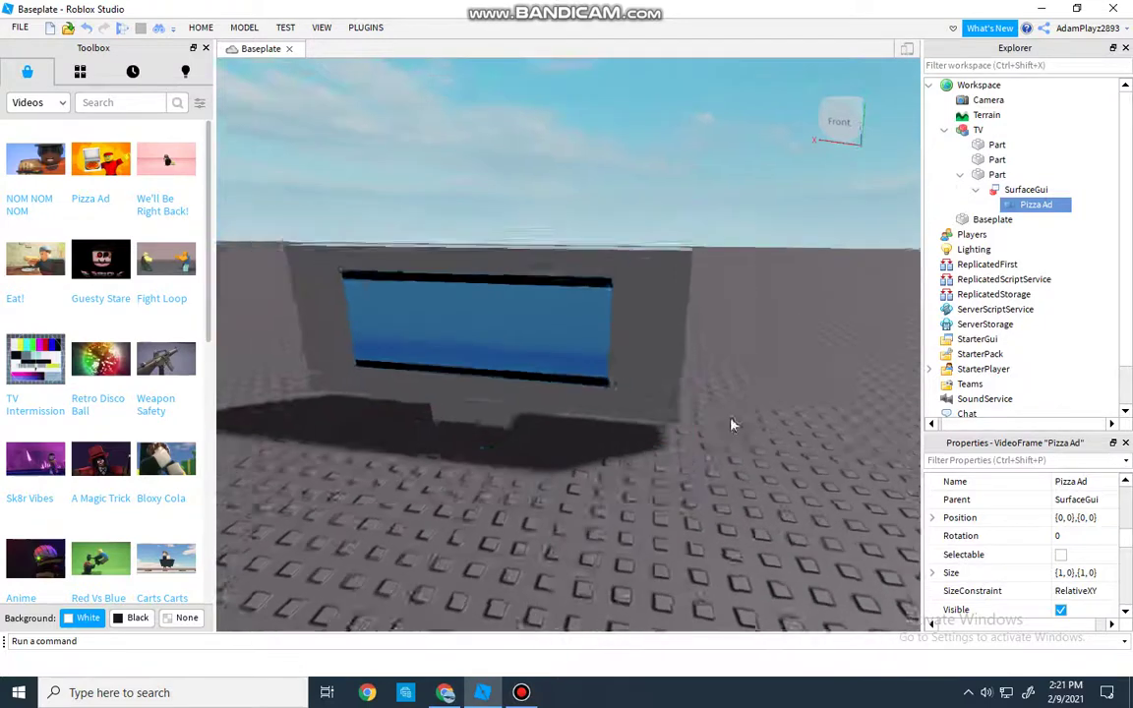
# Filter the Pizza Ad properties by pla, enable Playing, and clear the filter.
pyautogui.click(1025, 462)
pyautogui.click(1025, 460)
pyautogui.write('pla')
pyautogui.click(987, 502)
pyautogui.press('BackSpace')
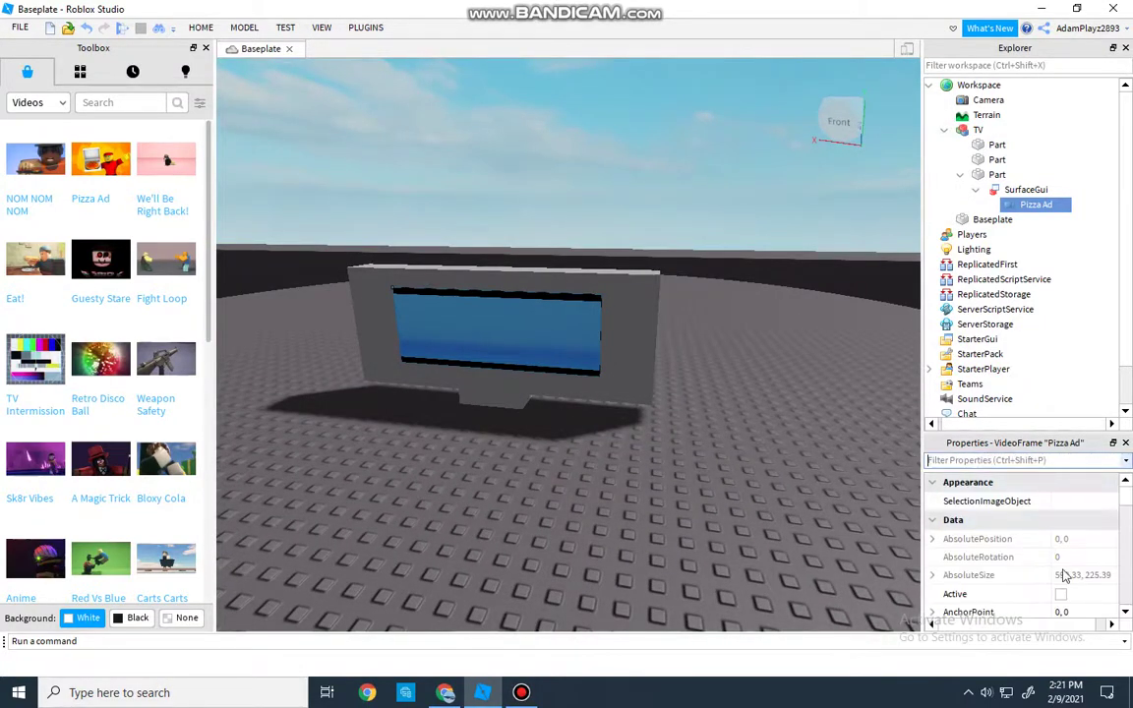
# Try to enable Looped on the Pizza Ad video with the properties filtered by lo.
pyautogui.write('lo')
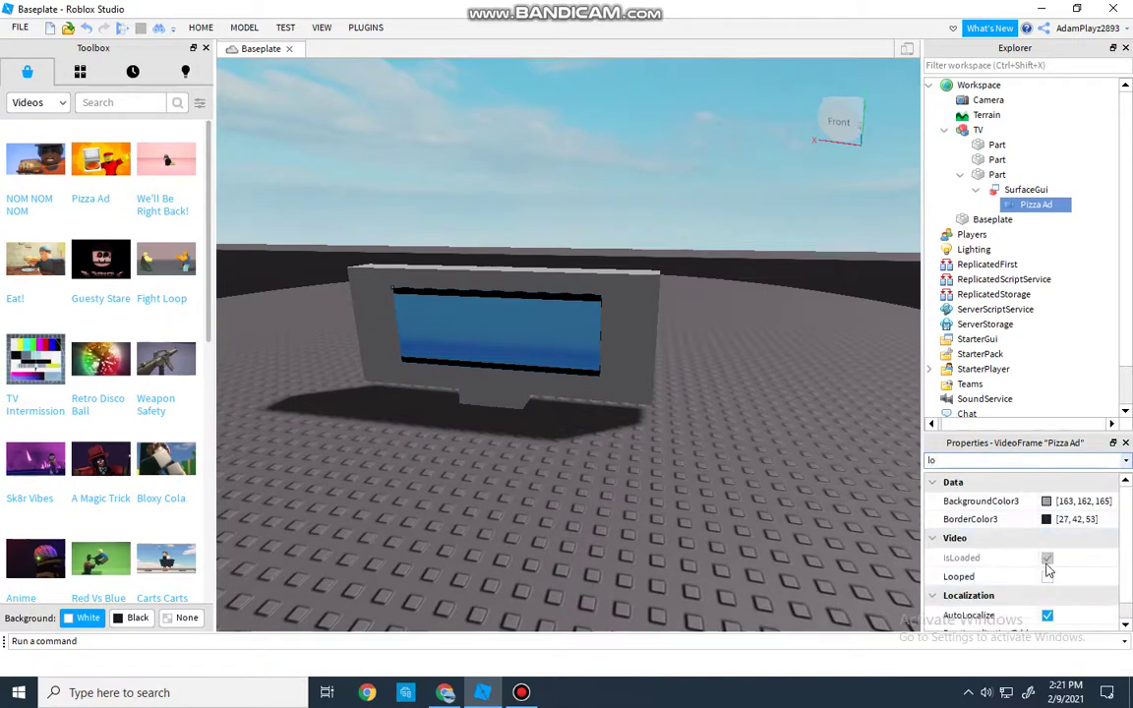
pyautogui.click(1047, 576)
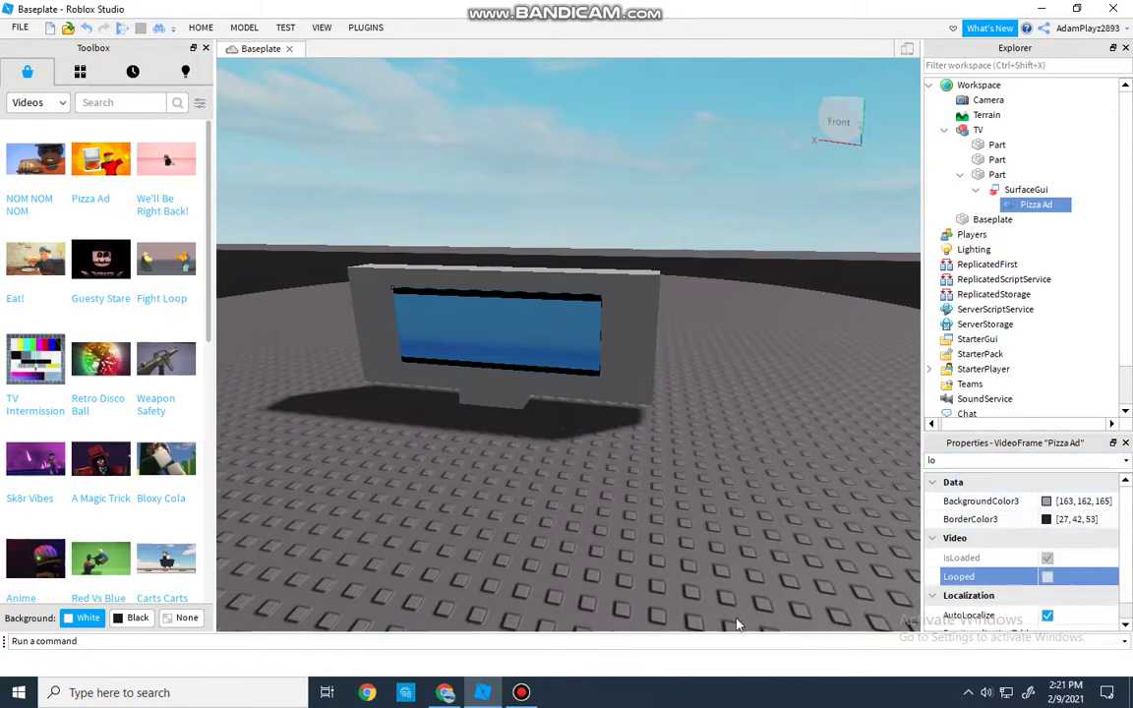
pyautogui.click(150, 107)
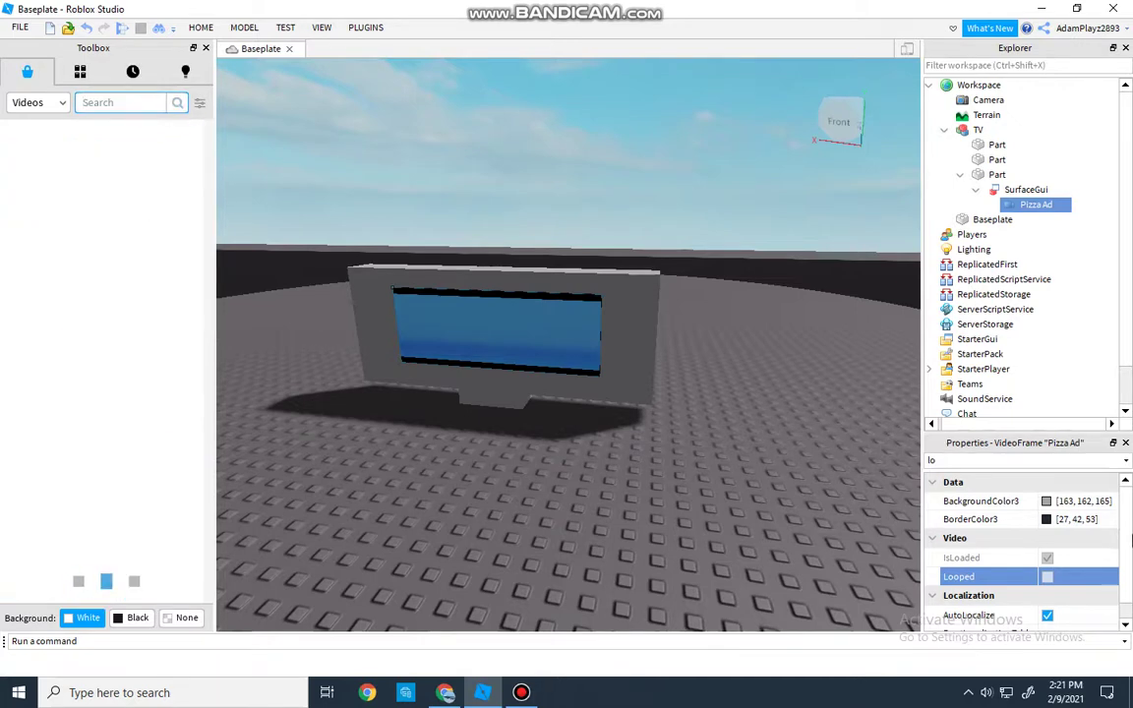
pyautogui.moveTo(674, 429); pyautogui.dragTo(771, 455, button='right')
pyautogui.click(771, 455)
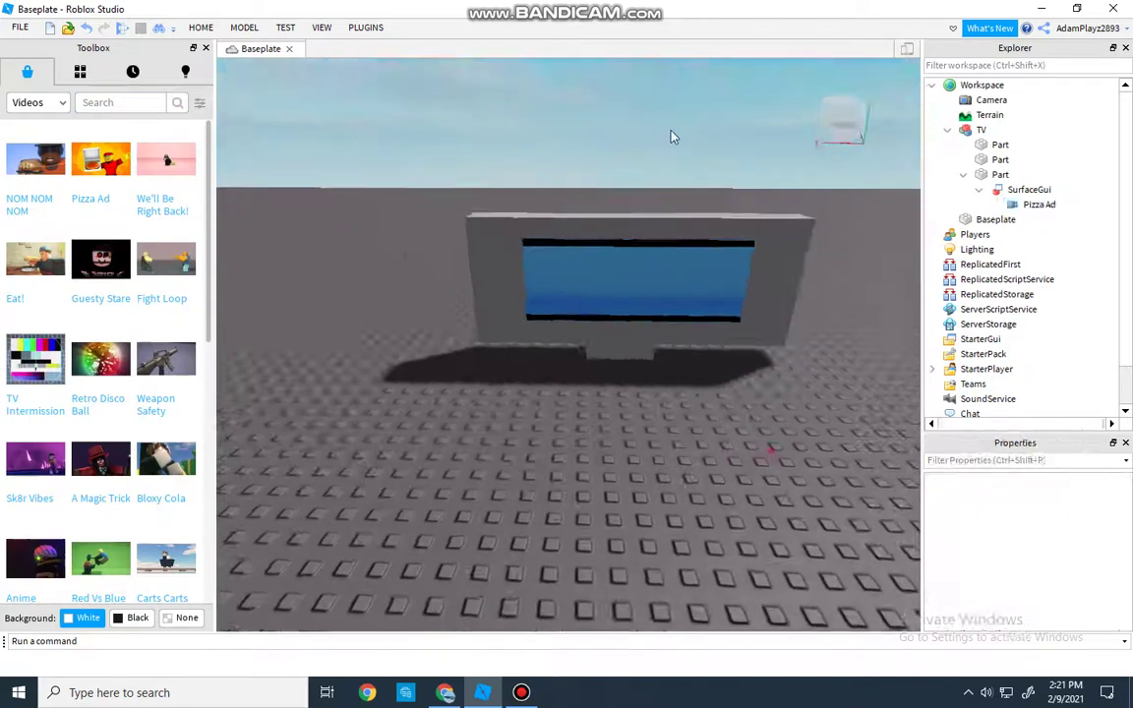
# Enable Active on the Pizza Ad video, filter its properties by loop, and enable Looped.
pyautogui.click(1033, 203)
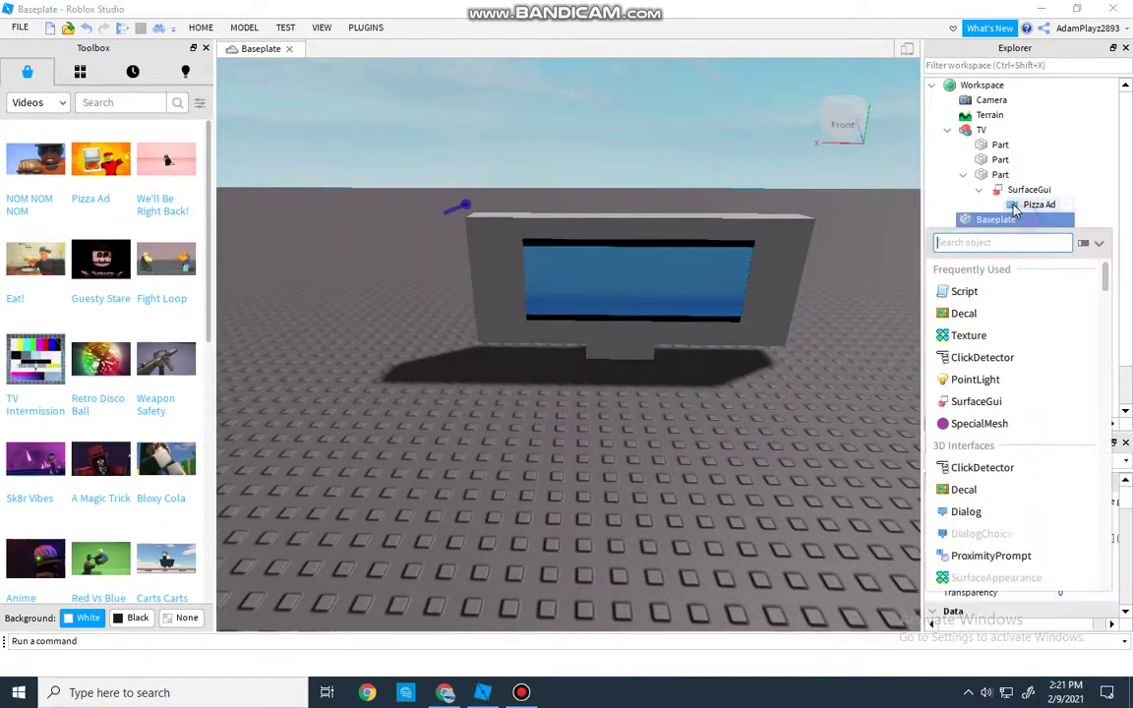
pyautogui.click(1063, 596)
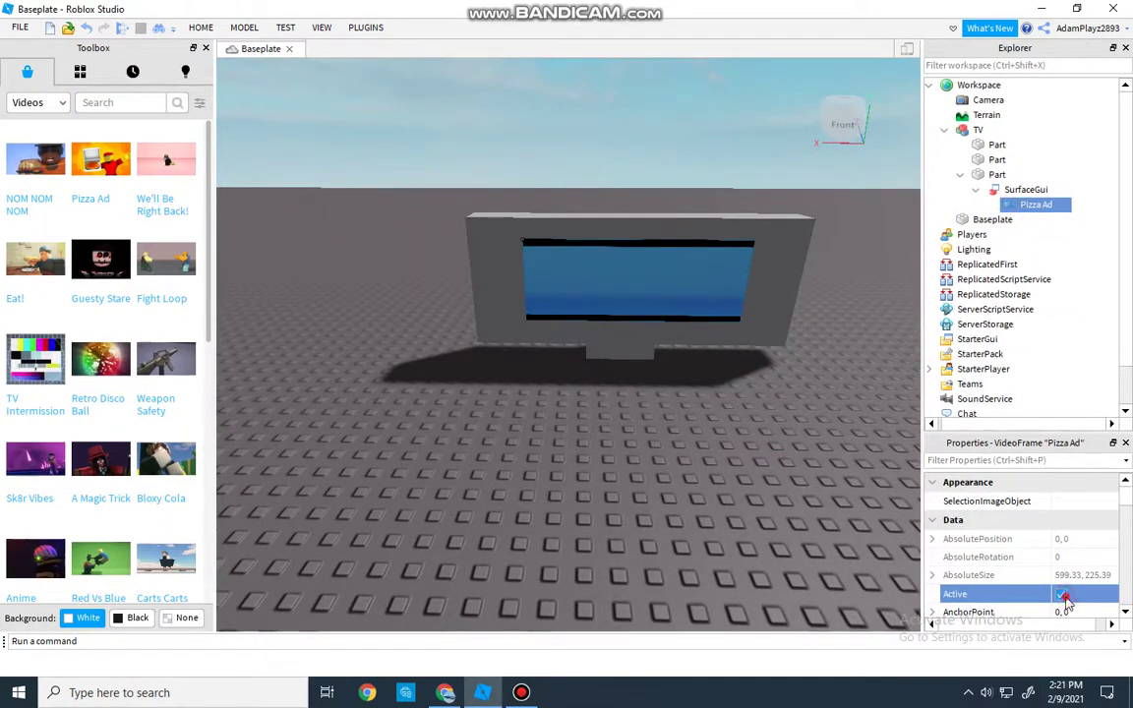
pyautogui.click(1026, 460)
pyautogui.write('loop')
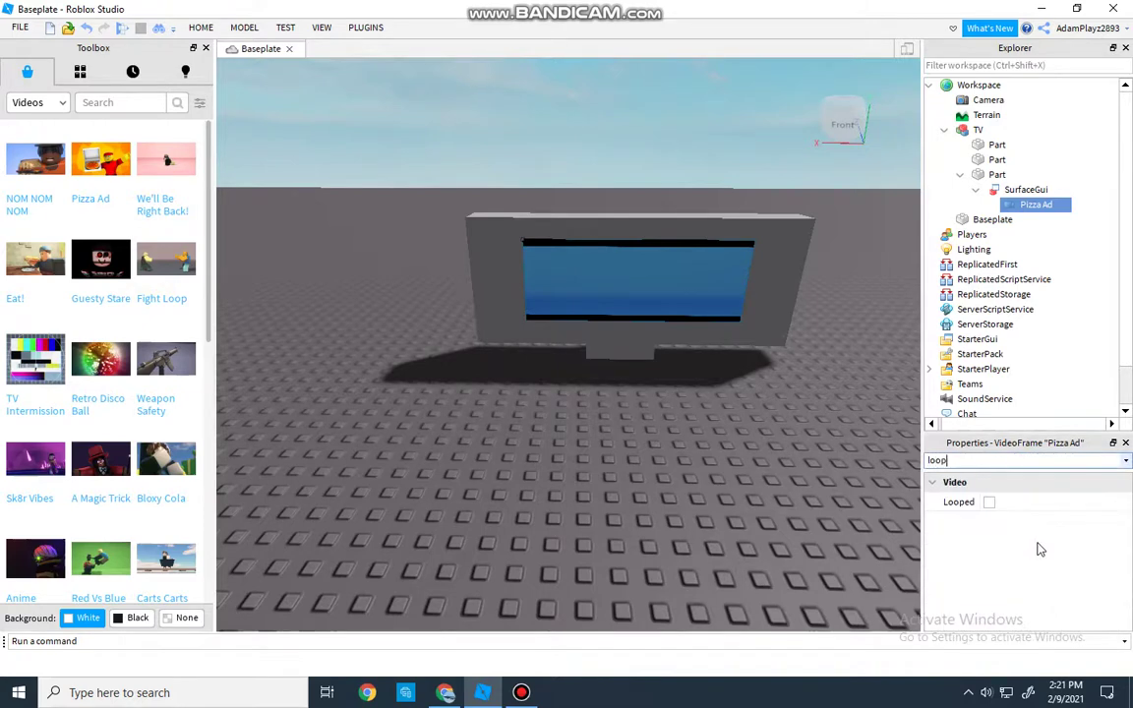
pyautogui.click(989, 501)
pyautogui.click(133, 105)
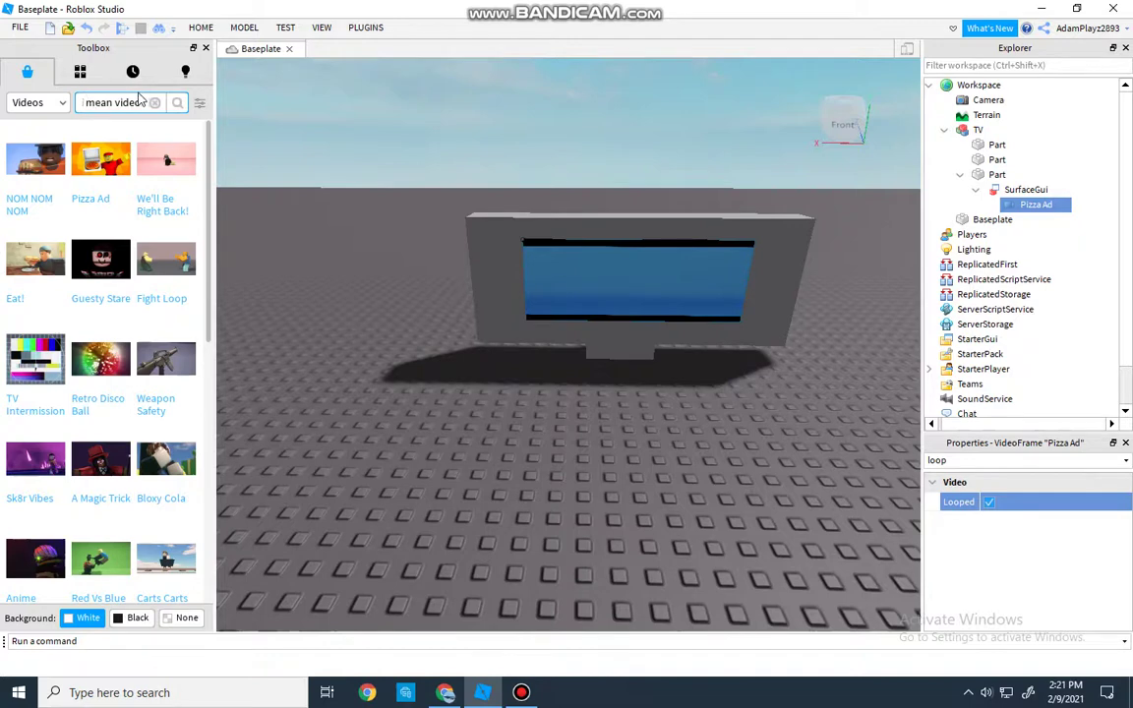
pyautogui.click(159, 102)
# Start a play test and walk the avatar up to the TV.
pyautogui.click(203, 24)
pyautogui.click(663, 85)
pyautogui.click(688, 125)
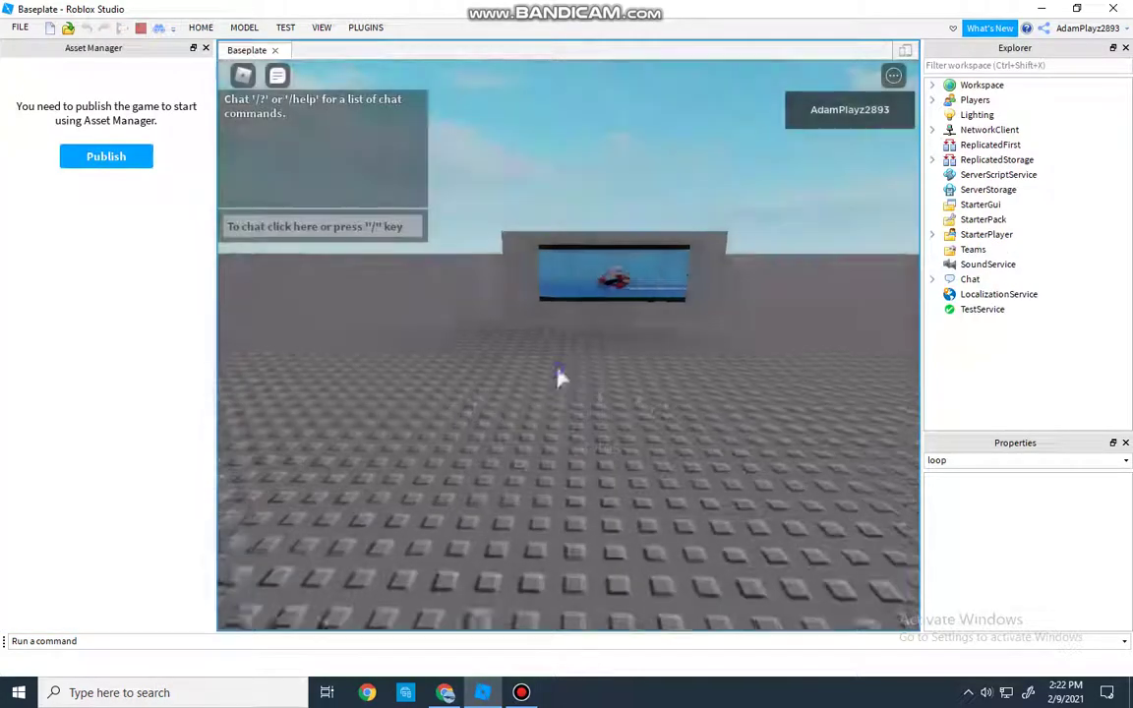
pyautogui.press('w')
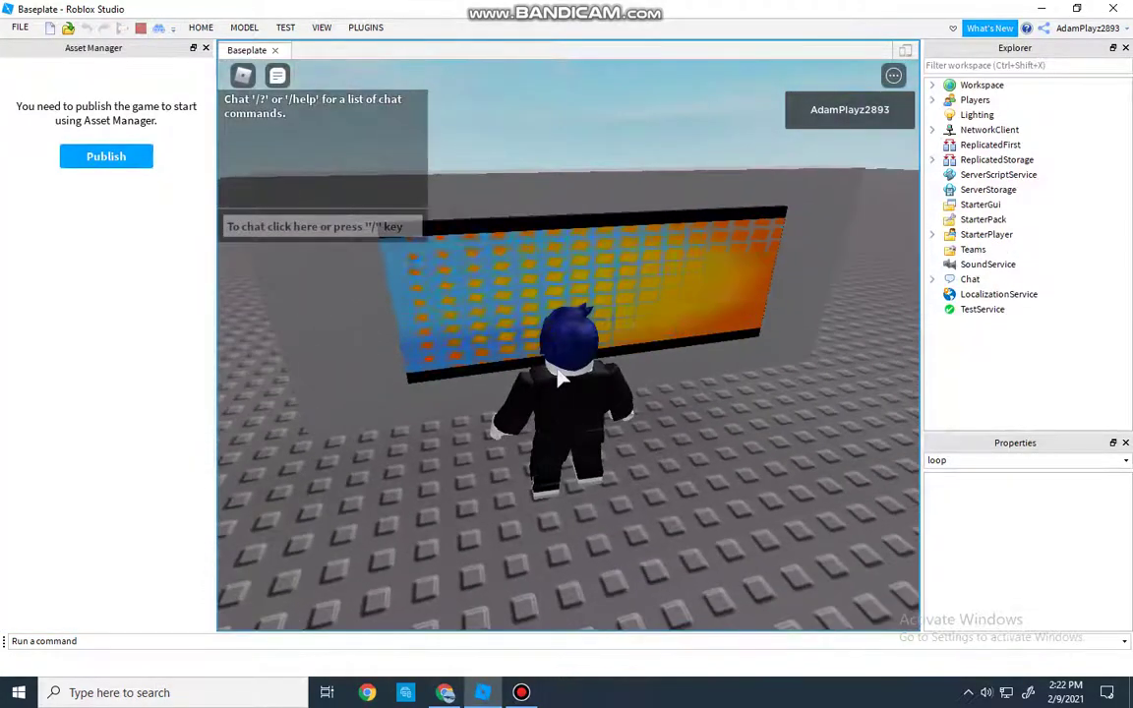
# Watch the Pizza Ad video on the TV from several angles and distances, and write IT WORKS! in the chat.
pyautogui.press('s')
pyautogui.press('w')
pyautogui.press('s')
pyautogui.press('w')
pyautogui.press('d')
pyautogui.press('s')
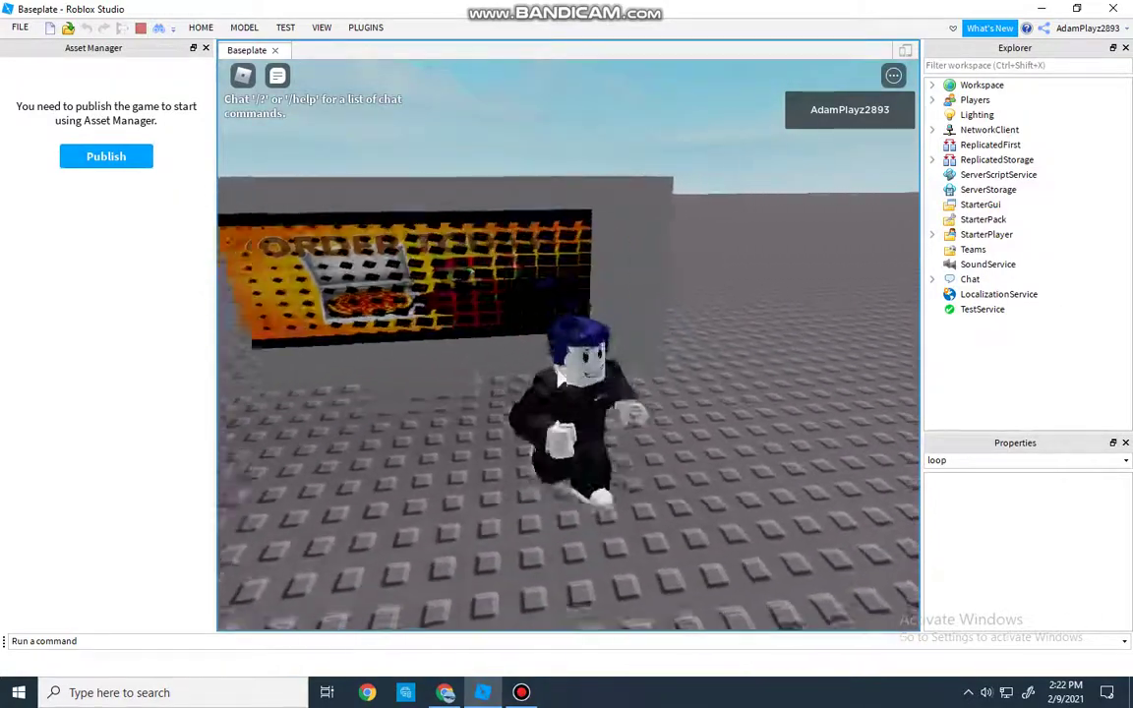
pyautogui.press('w')
pyautogui.press('s')
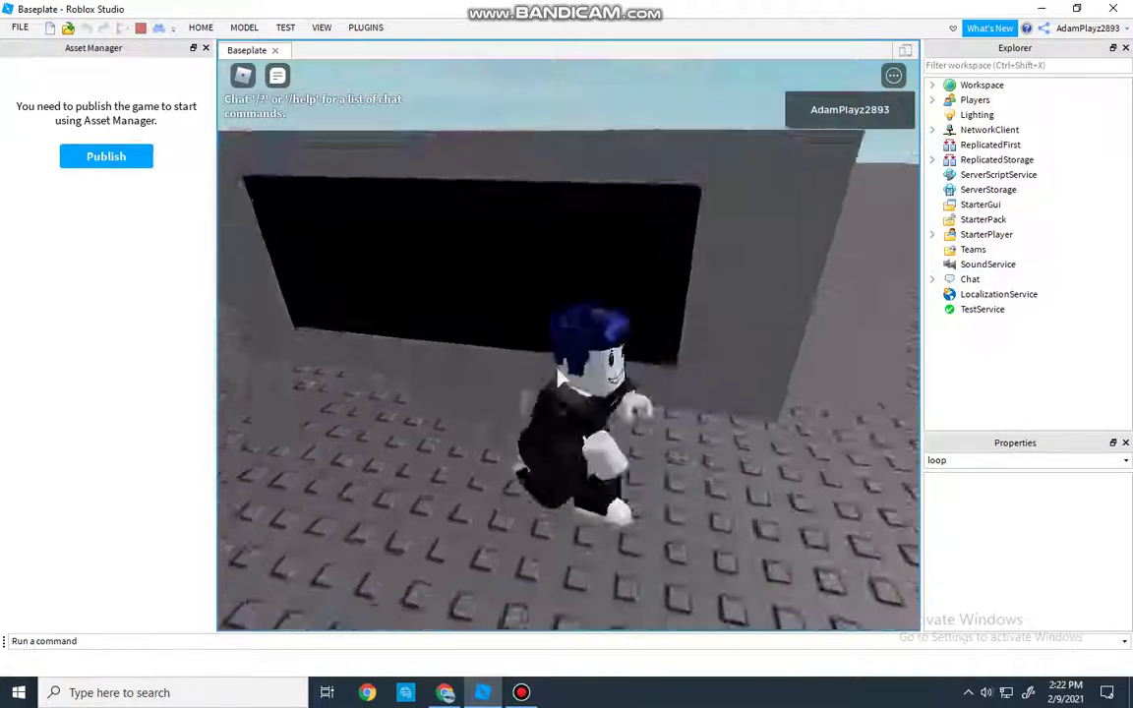
pyautogui.scroll(5, 561, 377)
pyautogui.press('w')
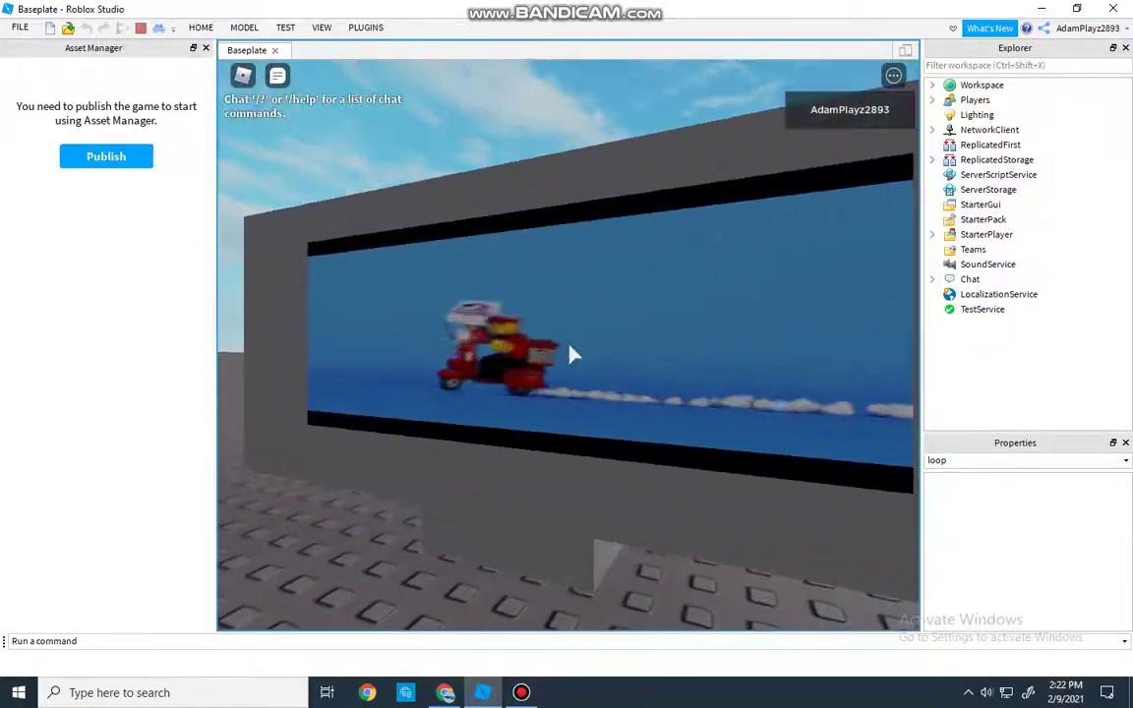
pyautogui.scroll(-5, 569, 343)
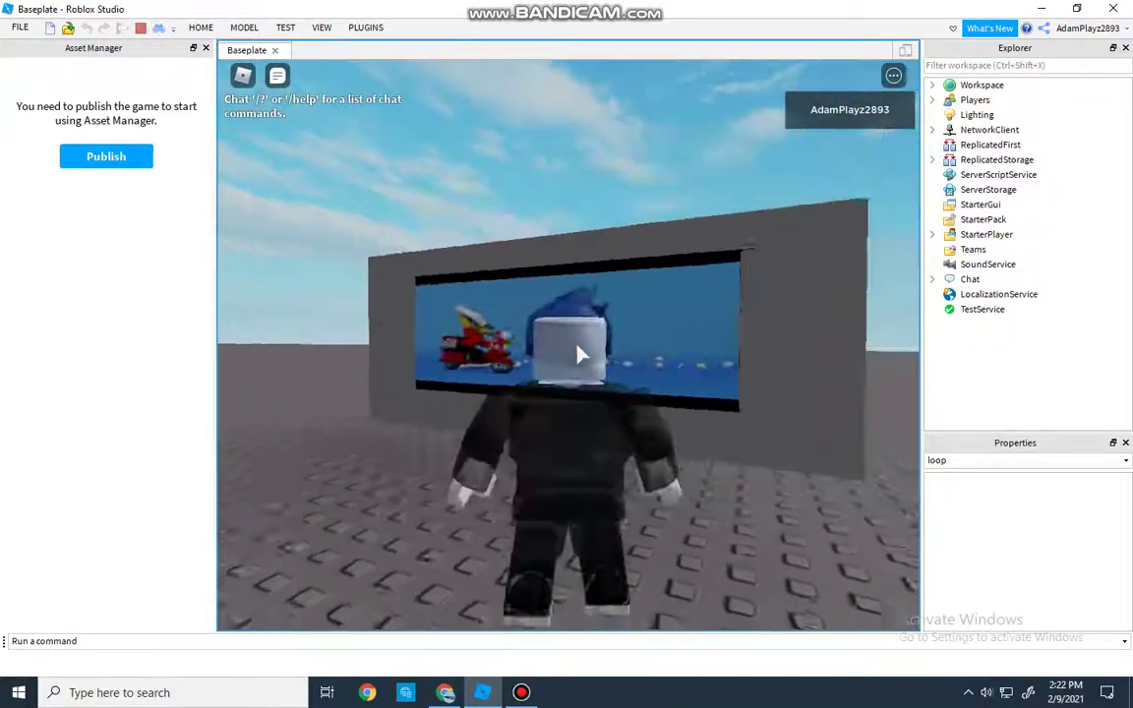
pyautogui.moveTo(568, 344); pyautogui.dragTo(569, 344, button='right')
pyautogui.press('a')
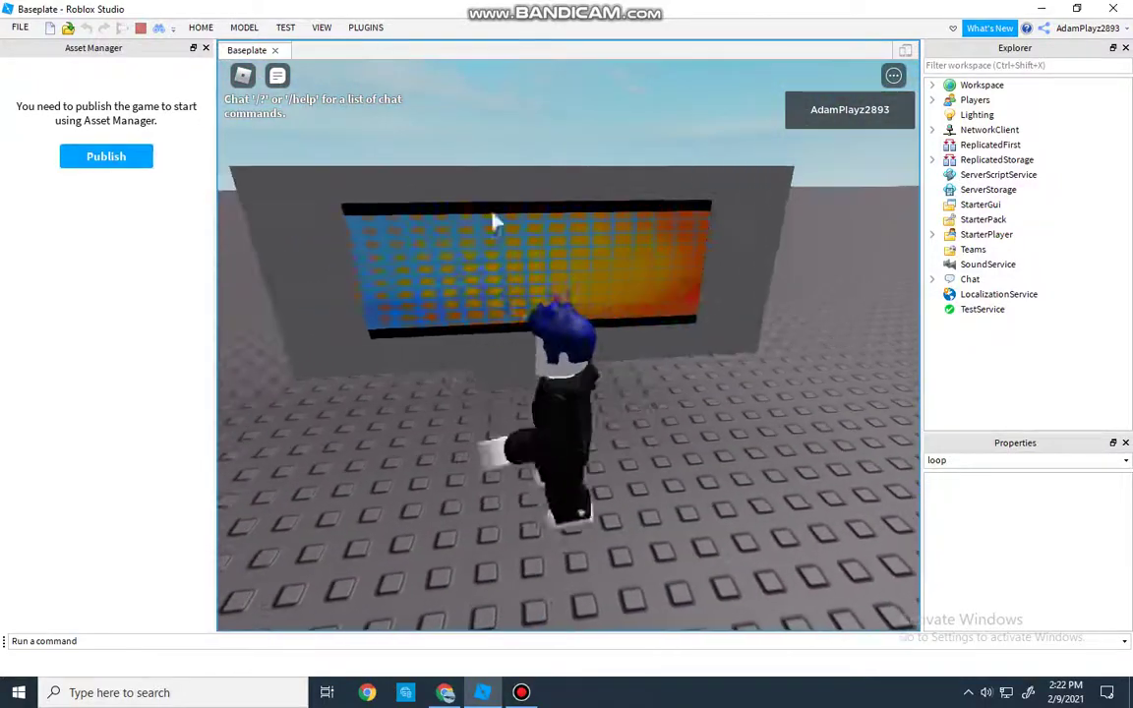
pyautogui.press('space')
pyautogui.moveTo(376, 386); pyautogui.dragTo(377, 387, button='right')
pyautogui.press('space')
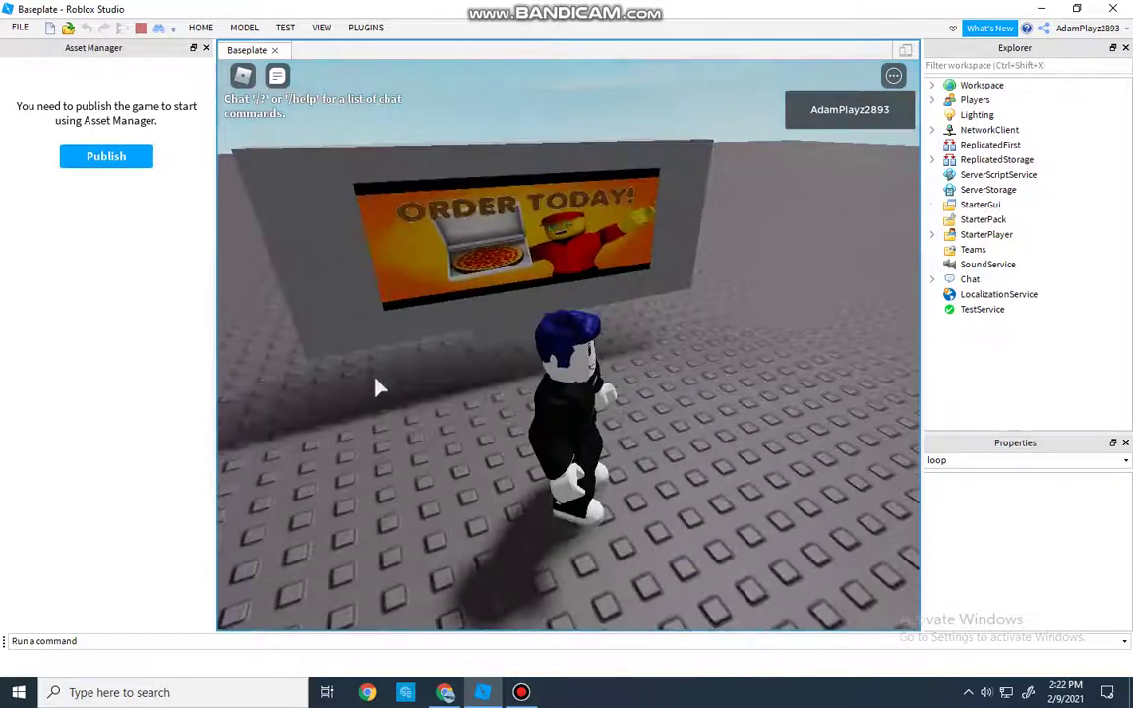
pyautogui.press('/')
pyautogui.write('IT WORKS!')
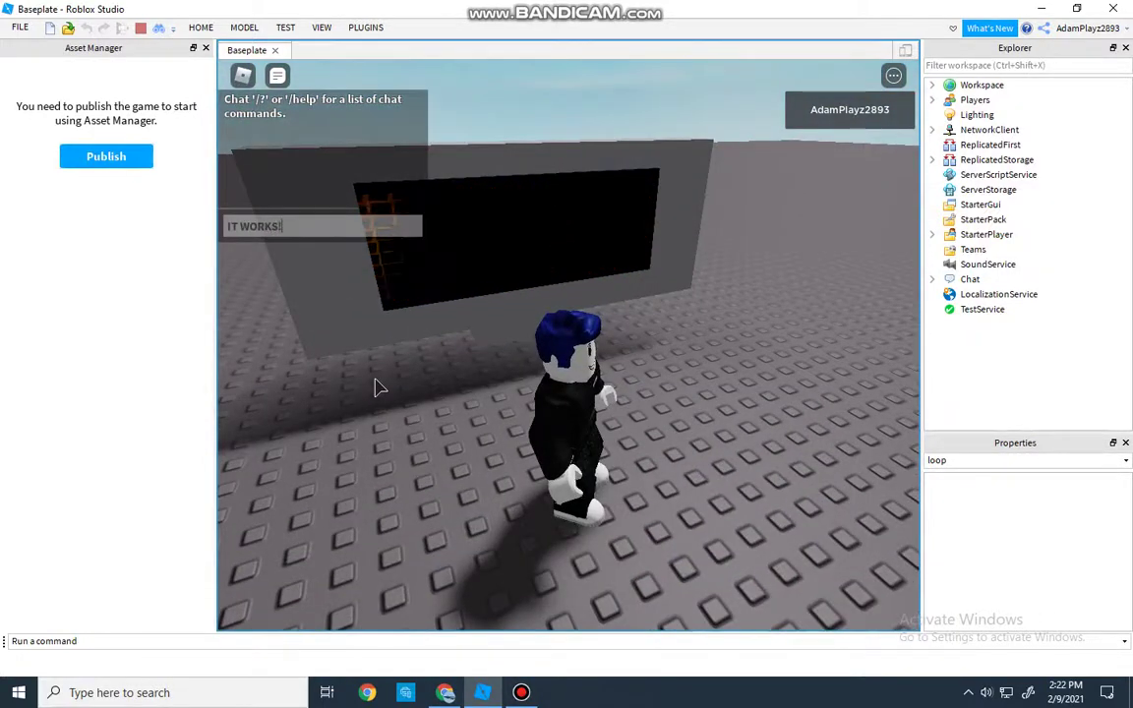
# Stop the play test and delete the TV model from the workspace.
pyautogui.click(141, 28)
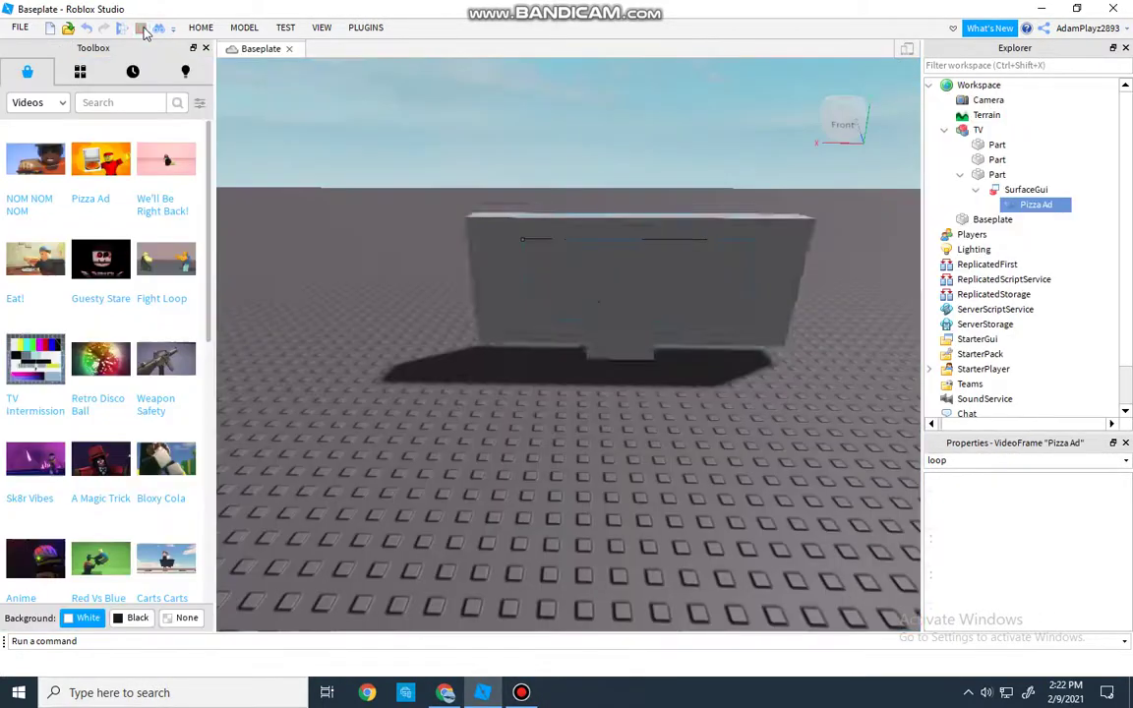
pyautogui.click(609, 308)
pyautogui.press('Delete')
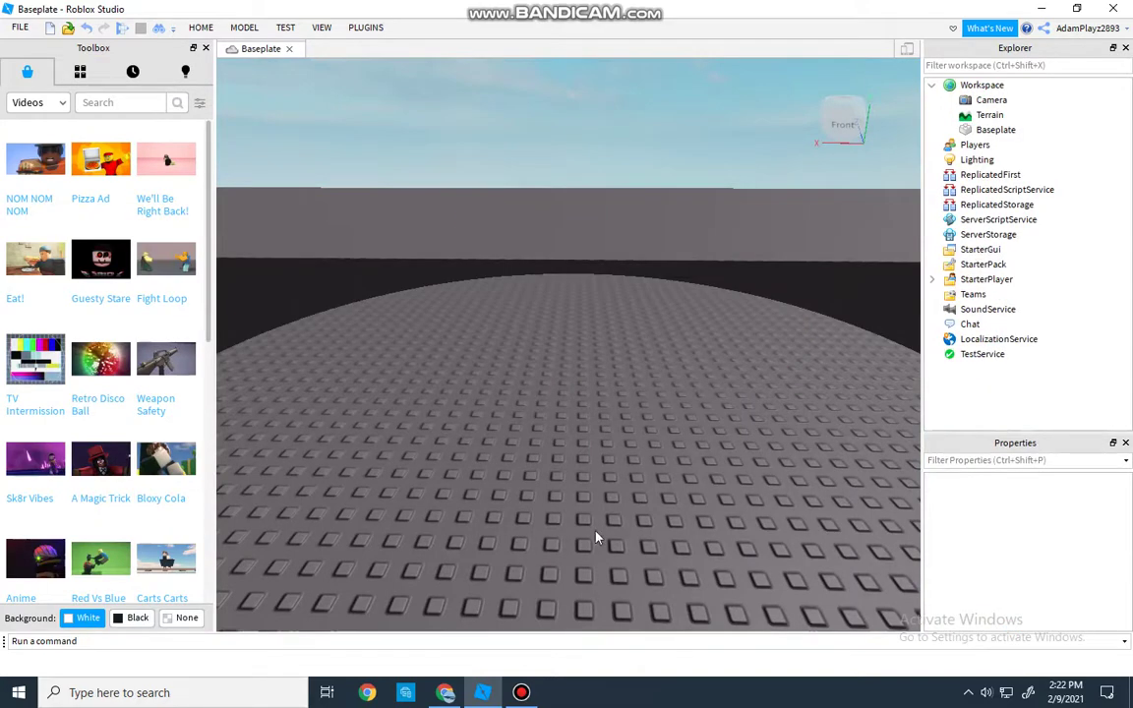
pyautogui.click(522, 693)
pyautogui.click(522, 693)
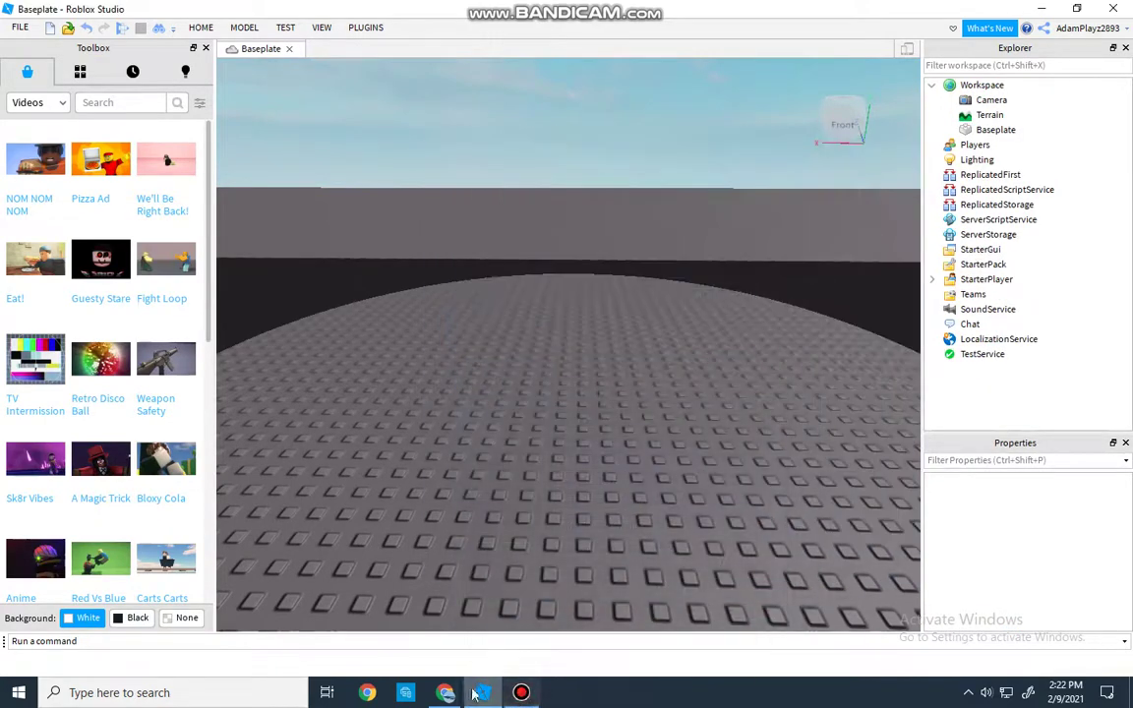
pyautogui.click(446, 694)
pyautogui.click(480, 694)
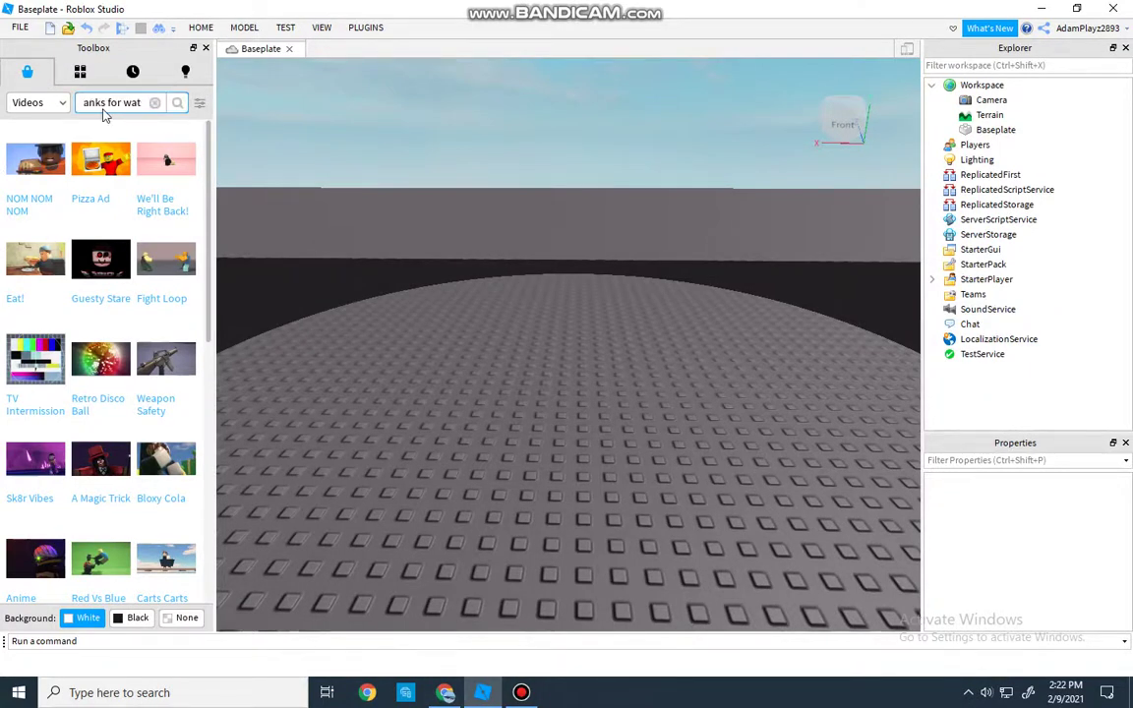
pyautogui.click(154, 104)
pyautogui.click(521, 693)
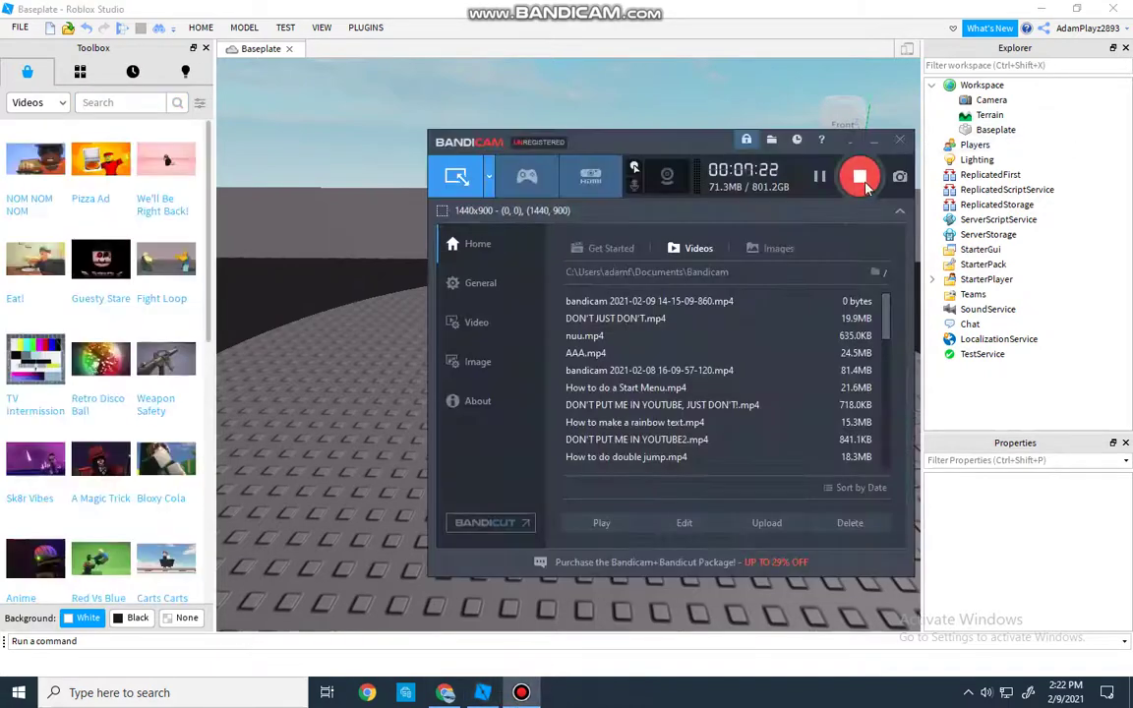